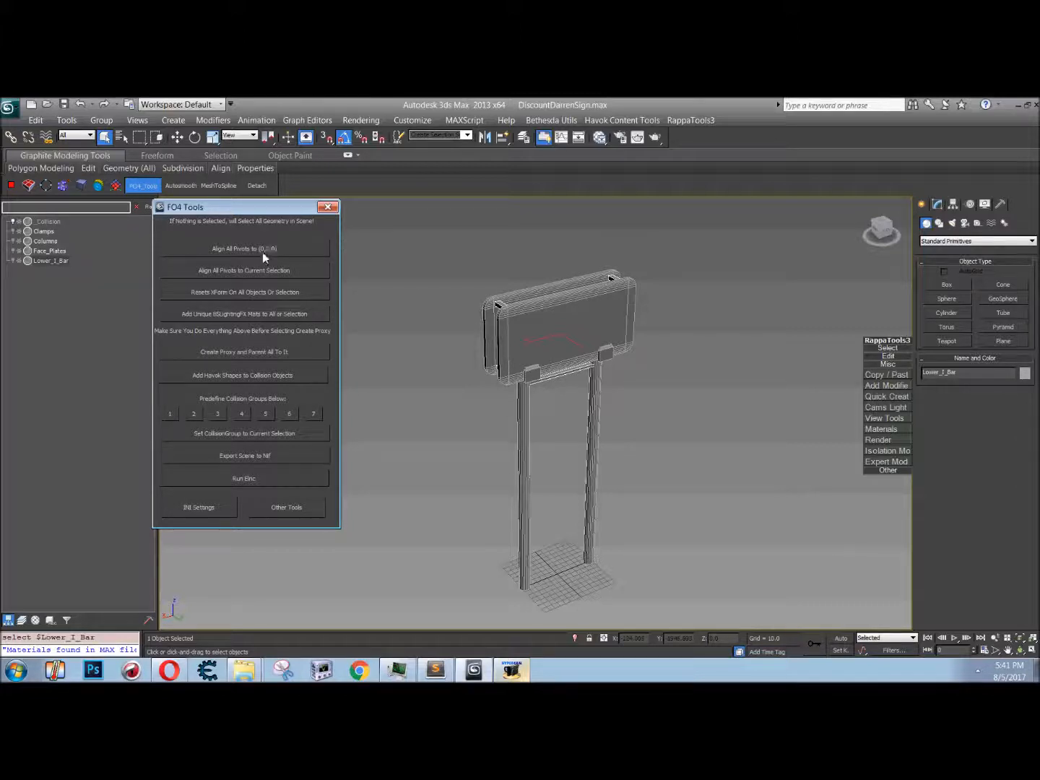
Step: Align all object pivots to the currently selected Face_Plates object
{"action": "left_click", "coordinate": [641, 519]}
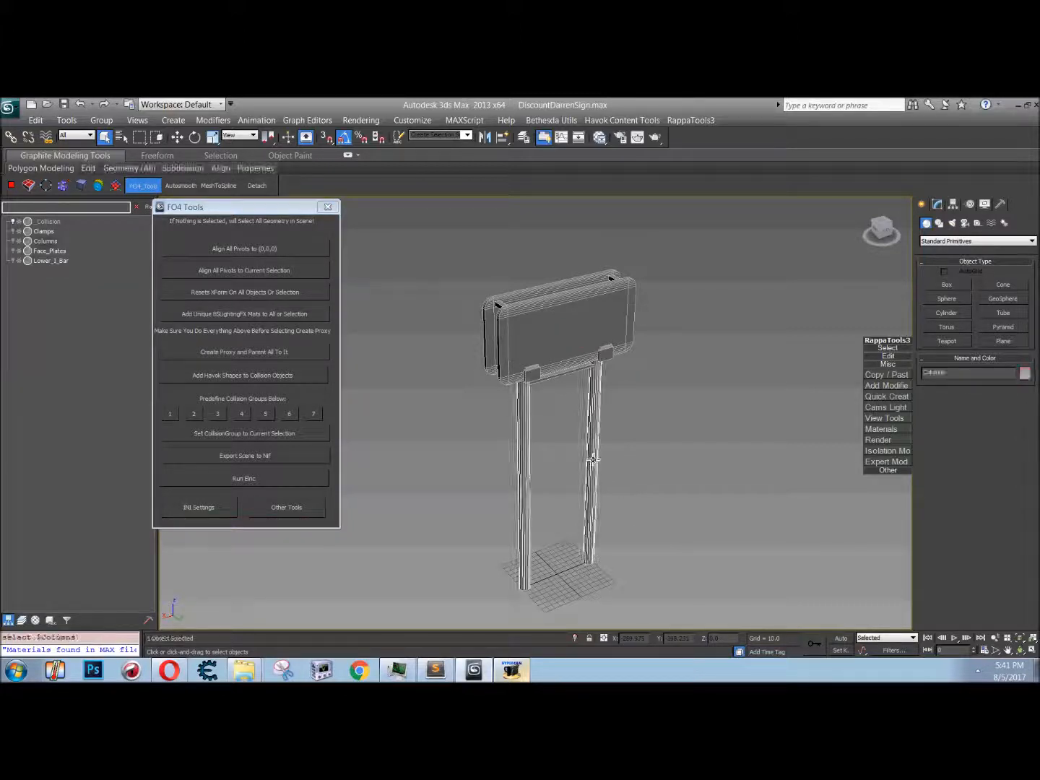
{"action": "left_click", "coordinate": [568, 332]}
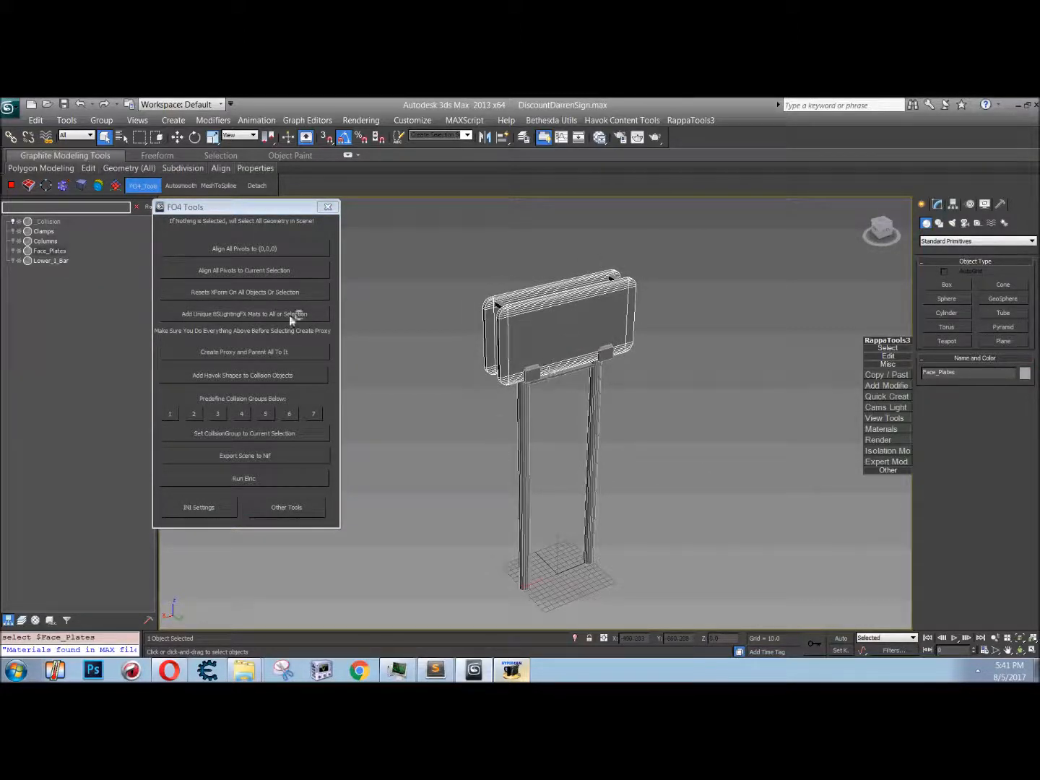
{"action": "left_click", "coordinate": [231, 269]}
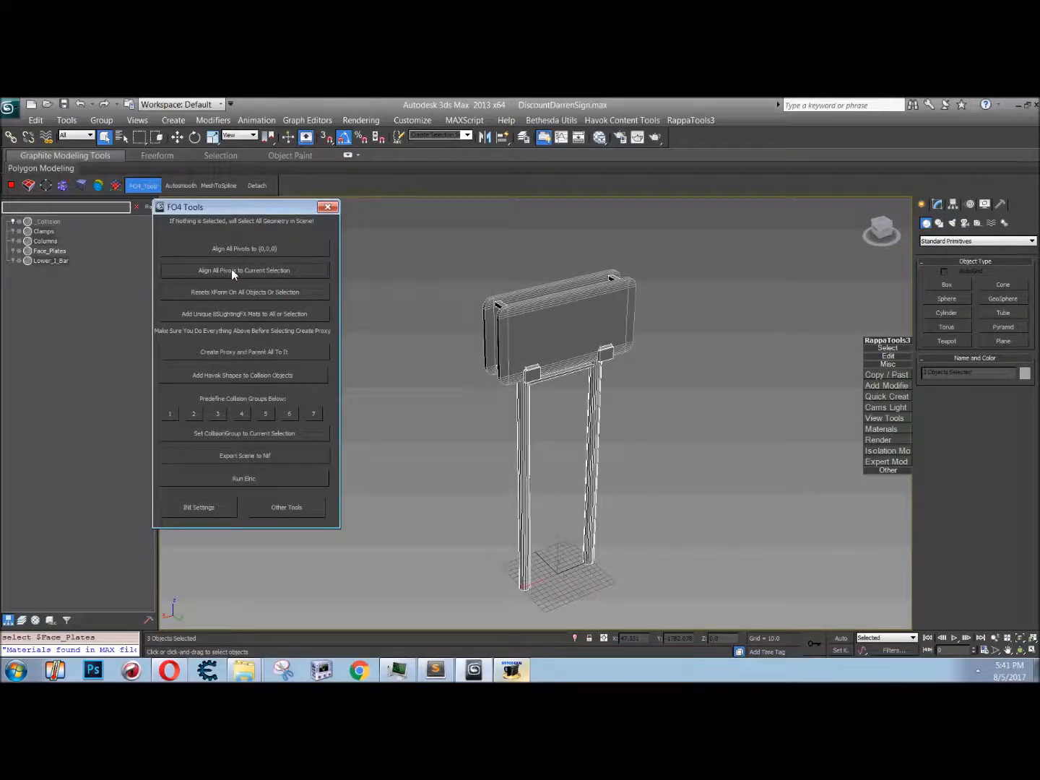
Step: With nothing selected, reset XForm on all objects and add unique BSLightingFX materials to them
{"action": "left_click", "coordinate": [382, 352]}
{"action": "left_click", "coordinate": [277, 294]}
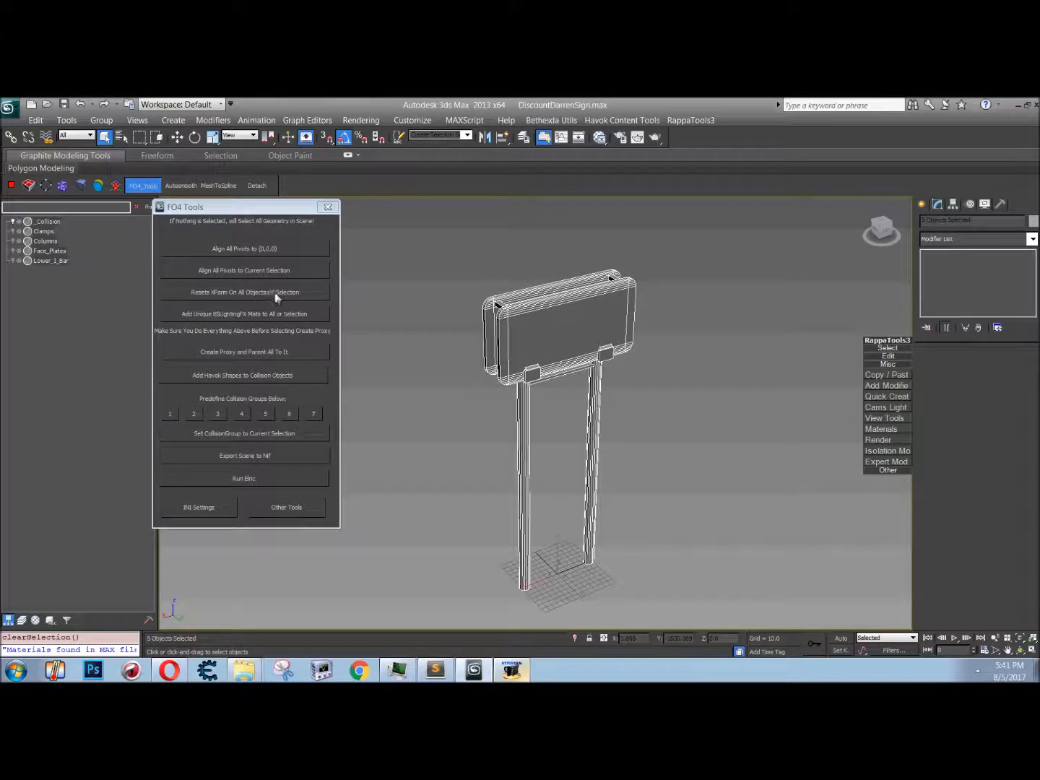
{"action": "left_click", "coordinate": [348, 339]}
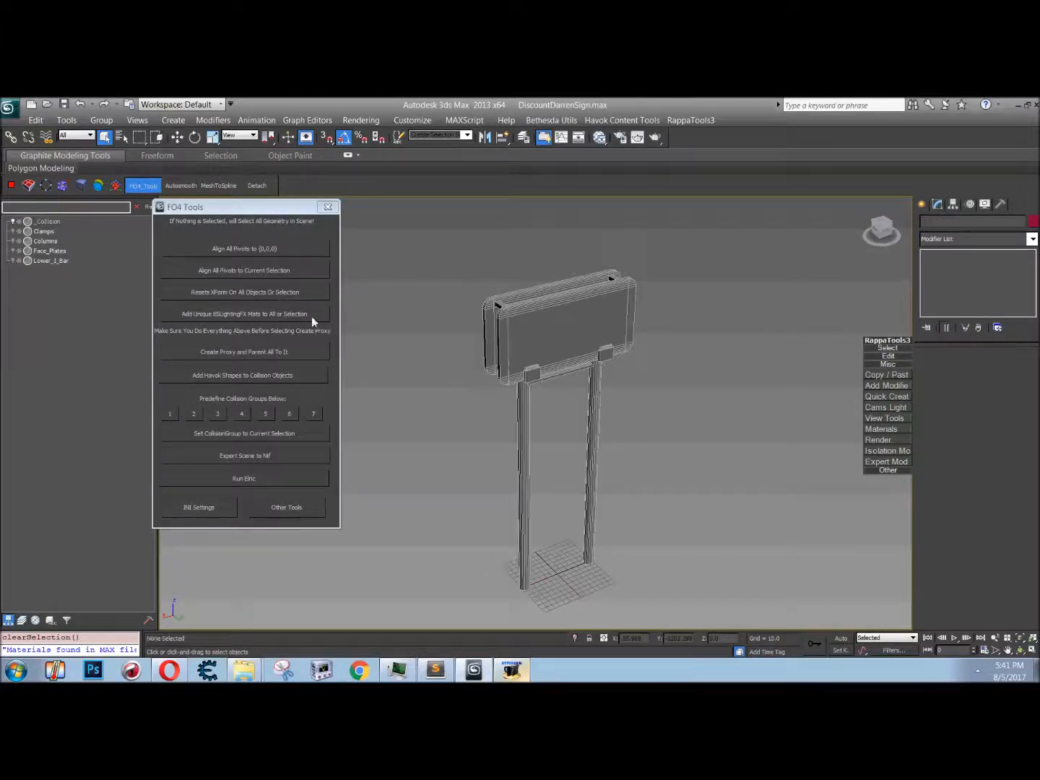
{"action": "left_click", "coordinate": [311, 317]}
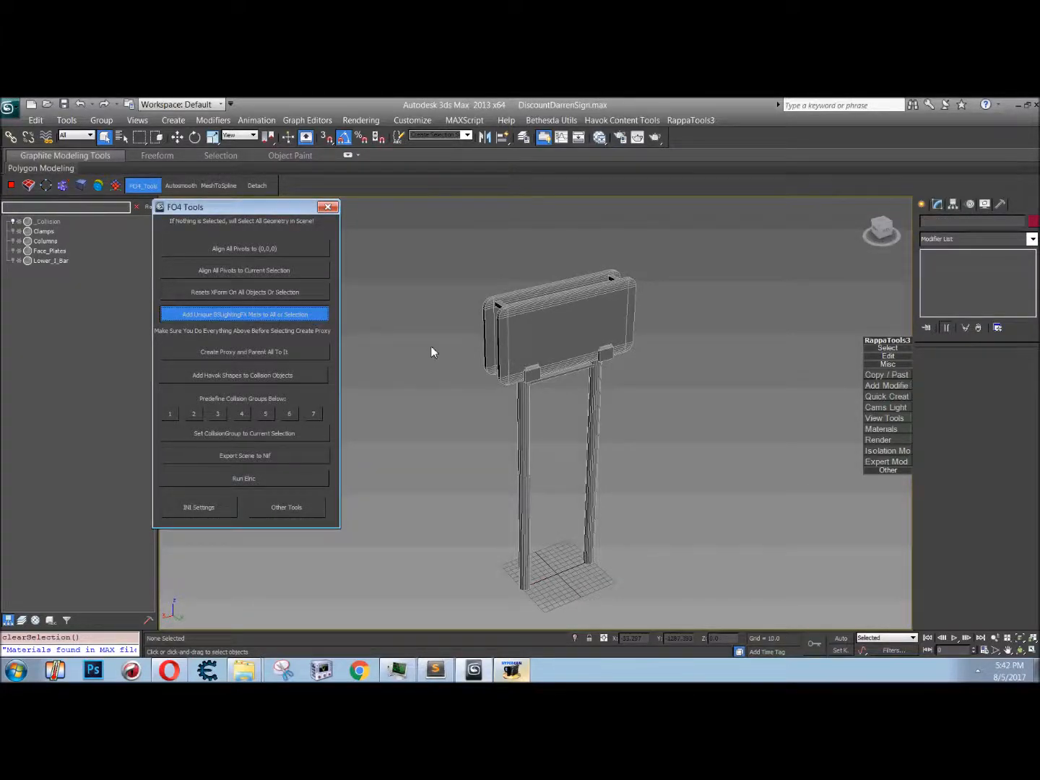
Step: Clear the old nodes from the material view and place the Collision, Clamps, Columns, Face_Plates and Lower_I_Bar scene materials in it
{"action": "key", "text": "m"}
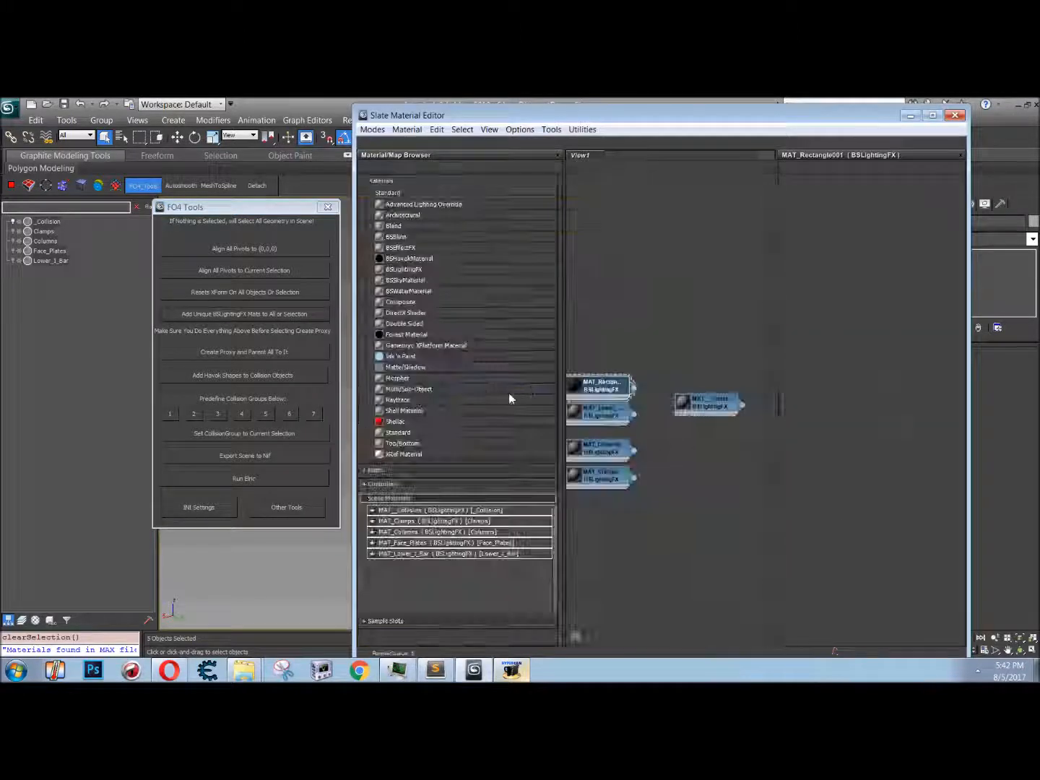
{"action": "key", "text": "Delete"}
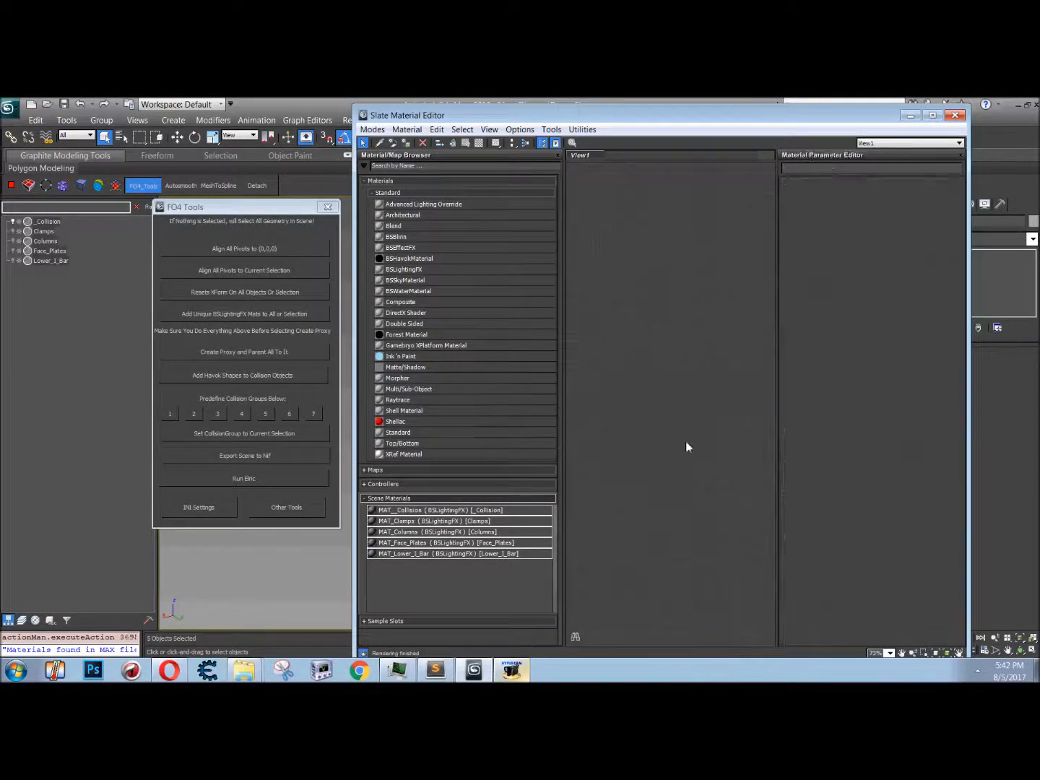
{"action": "left_click_drag", "start_coordinate": [491, 515], "coordinate": [645, 438]}
{"action": "double_click", "coordinate": [654, 428]}
{"action": "left_click_drag", "start_coordinate": [692, 399], "coordinate": [763, 407]}
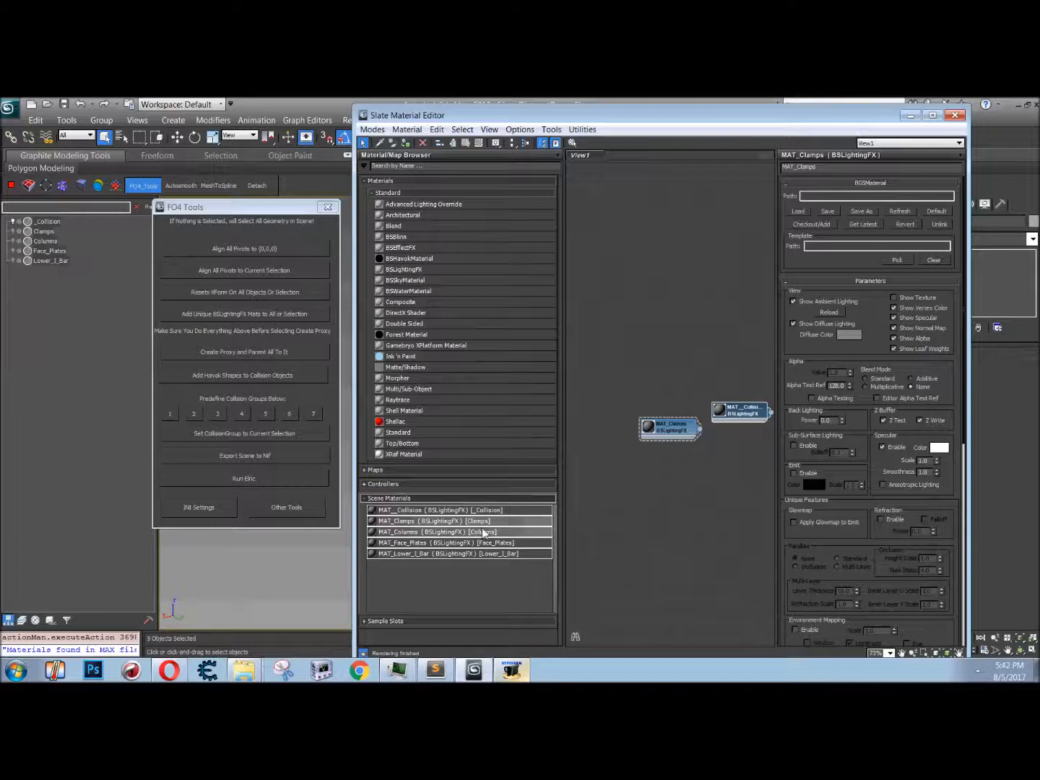
{"action": "left_click_drag", "start_coordinate": [482, 533], "coordinate": [657, 455]}
{"action": "left_click_drag", "start_coordinate": [496, 549], "coordinate": [658, 487]}
{"action": "left_click_drag", "start_coordinate": [462, 553], "coordinate": [684, 507]}
{"action": "left_click_drag", "start_coordinate": [723, 415], "coordinate": [747, 423]}
{"action": "middle_click_drag", "start_coordinate": [707, 368], "coordinate": [686, 403]}
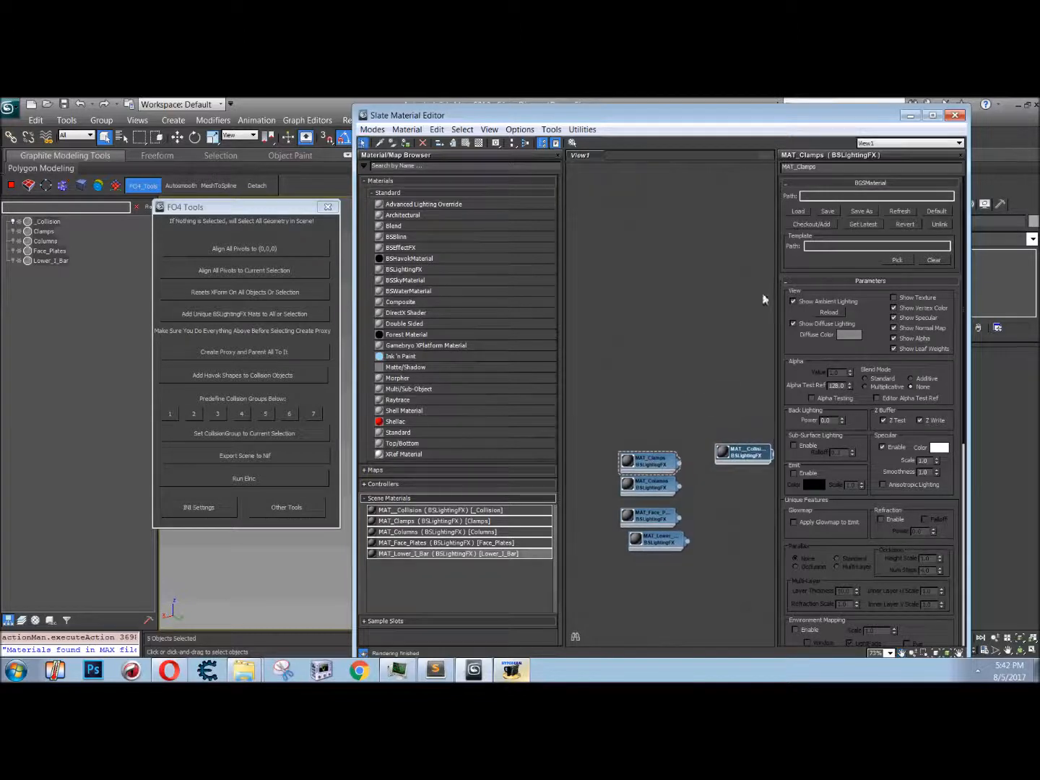
{"action": "double_click", "coordinate": [835, 166]}
{"action": "key", "text": "ctrl+c"}
{"action": "left_click", "coordinate": [843, 215]}
{"action": "left_click", "coordinate": [835, 215]}
{"action": "key", "text": "ctrl+v"}
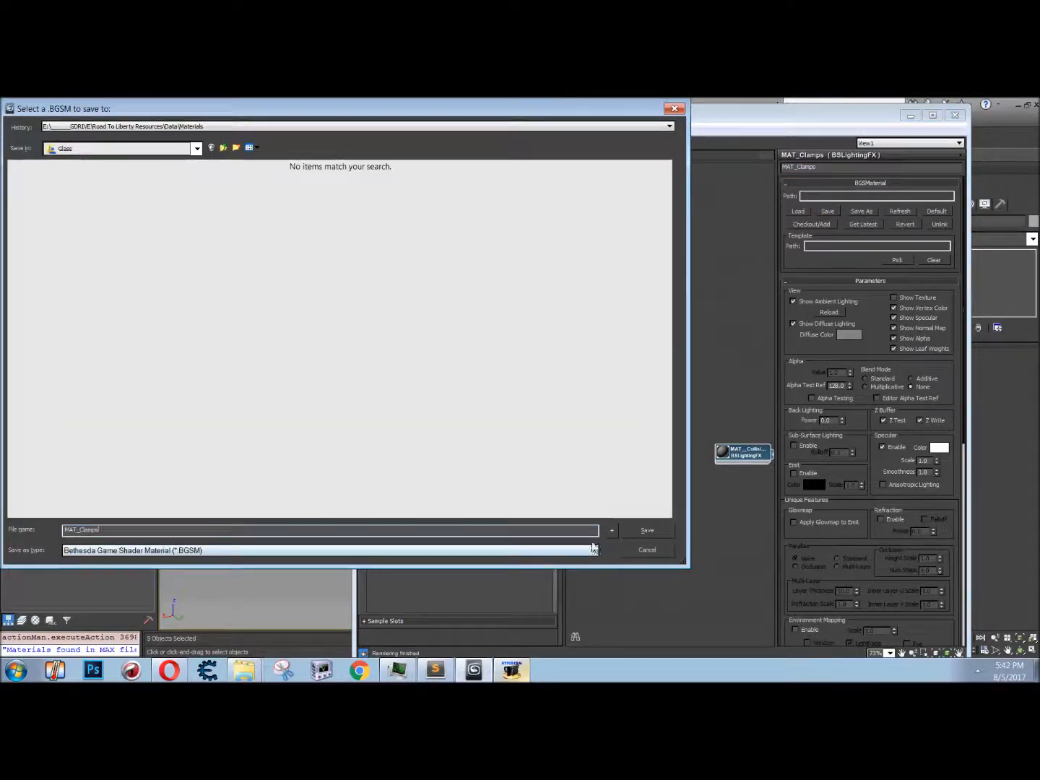
{"action": "left_click", "coordinate": [650, 550]}
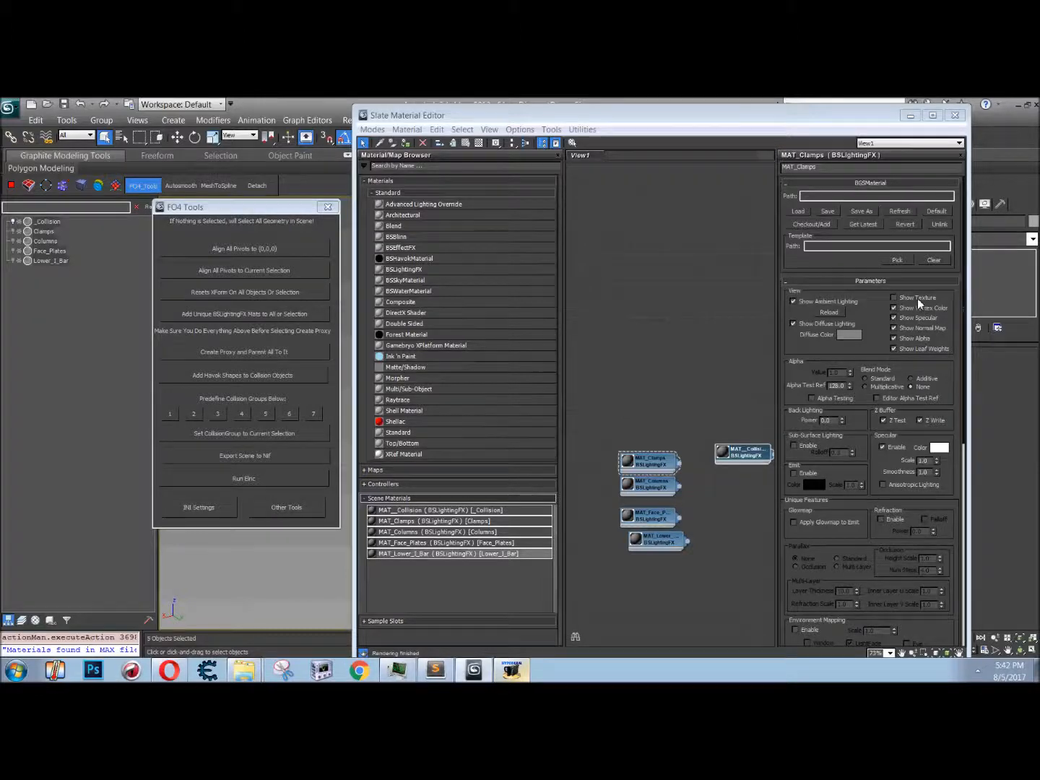
Step: Enable the Diffuse Texture and Normal Texture maps of MAT_Clamps and close the material editor
{"action": "scroll", "coordinate": [849, 491], "scroll_direction": "down", "scroll_amount": 5}
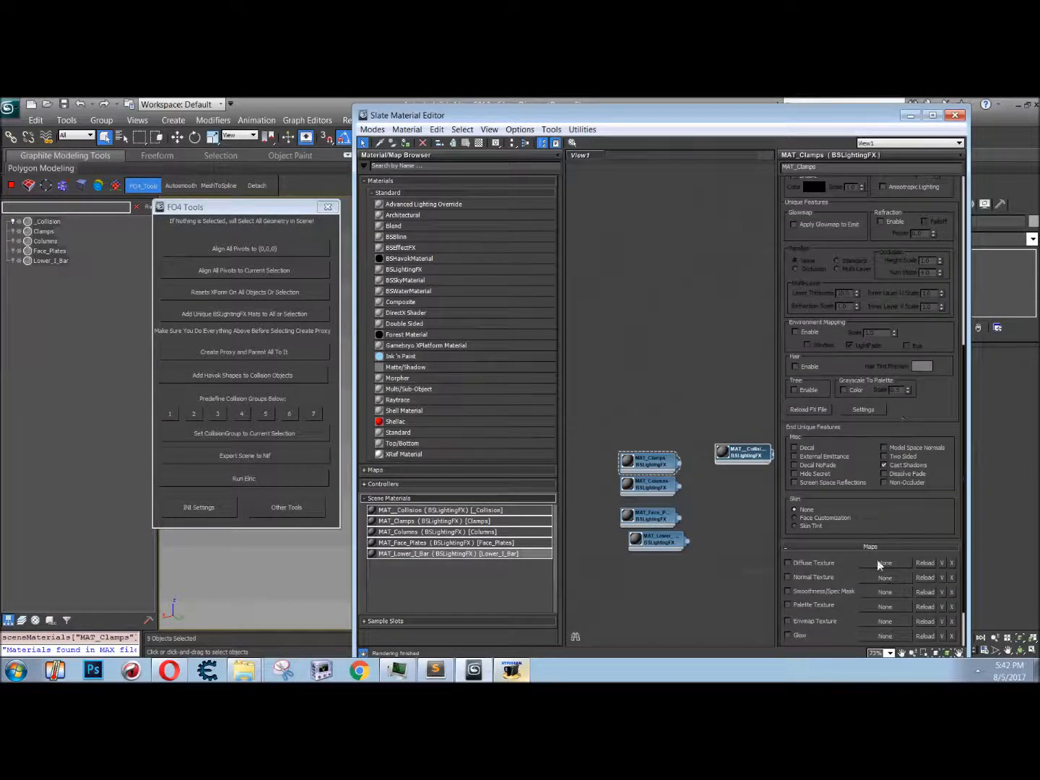
{"action": "left_click", "coordinate": [832, 563]}
{"action": "left_click", "coordinate": [829, 579]}
{"action": "scroll", "coordinate": [854, 578], "scroll_direction": "down", "scroll_amount": 1}
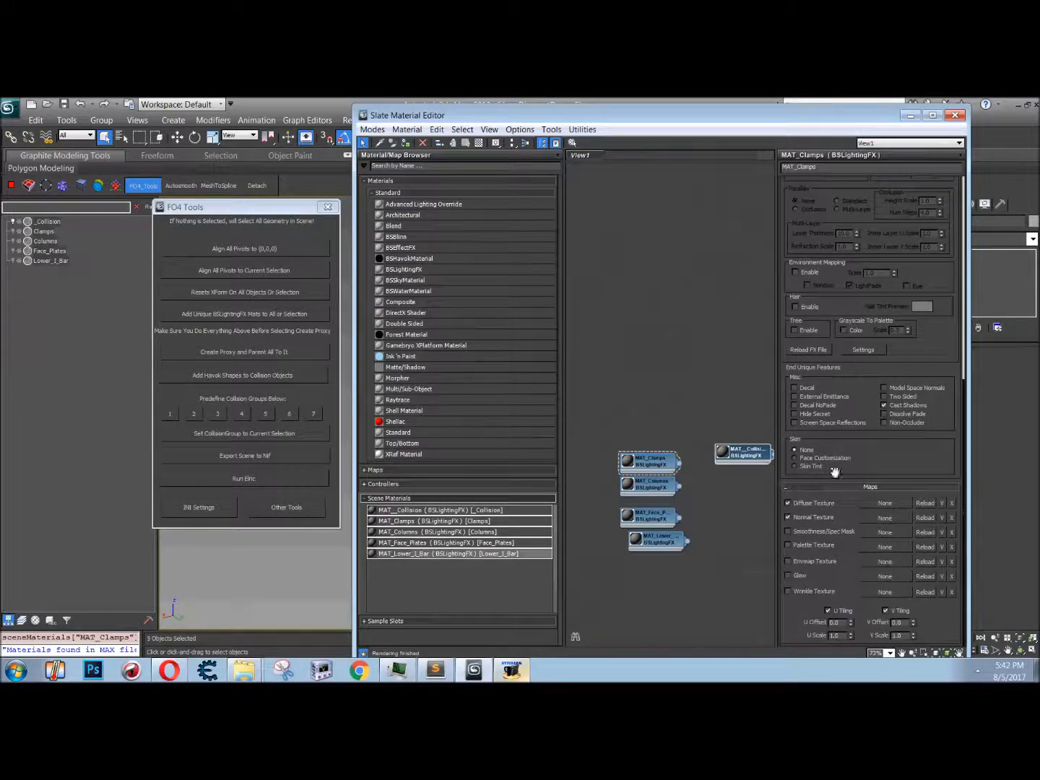
{"action": "left_click", "coordinate": [954, 116]}
{"action": "left_click", "coordinate": [696, 473]}
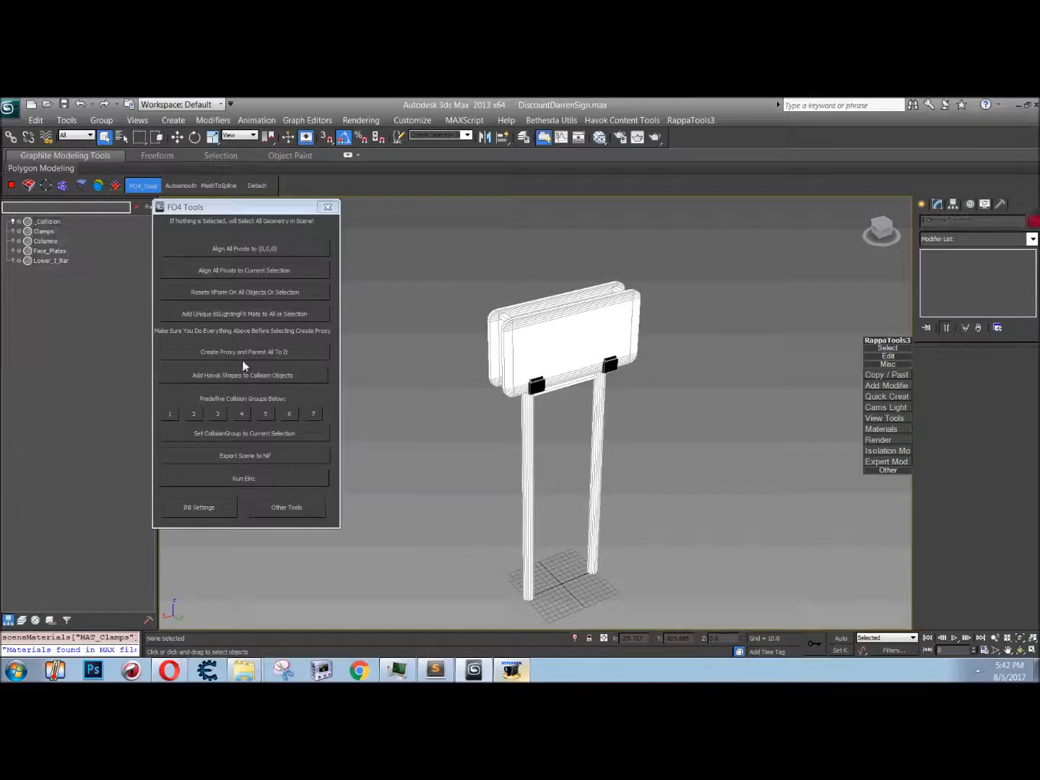
Step: Briefly show the hidden _Collision object to view it around the sign, and hide it again
{"action": "left_click", "coordinate": [14, 221]}
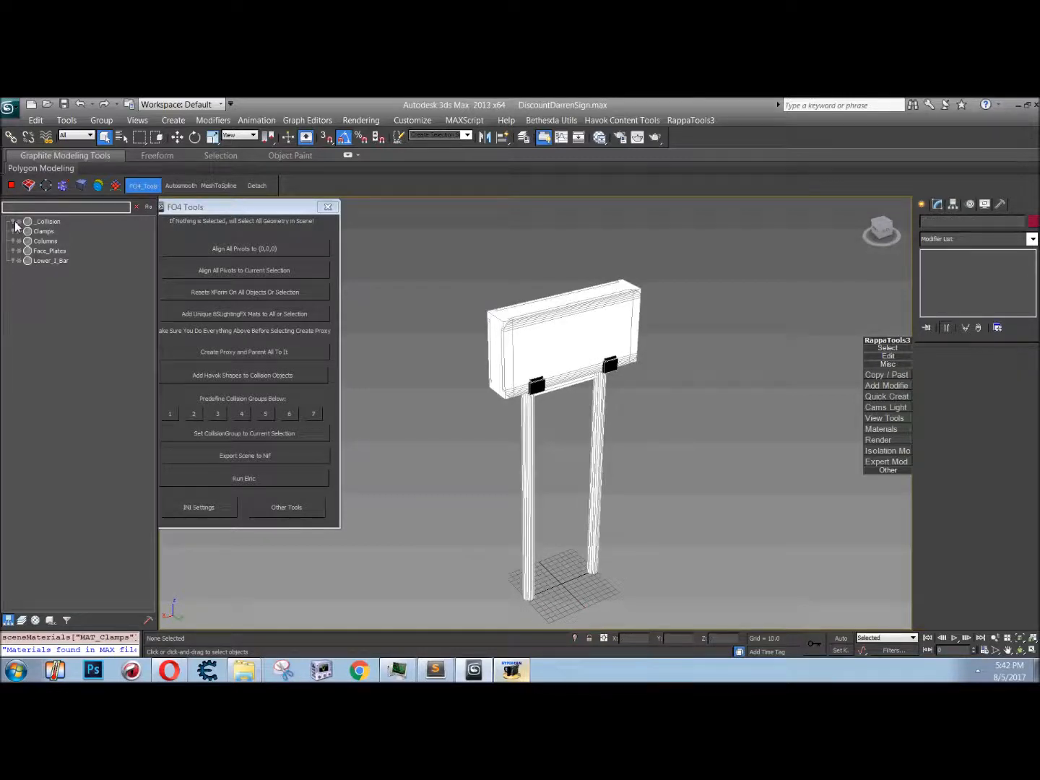
{"action": "left_click", "coordinate": [14, 221]}
{"action": "middle_click_drag", "start_coordinate": [491, 394], "coordinate": [502, 394], "text": "alt"}
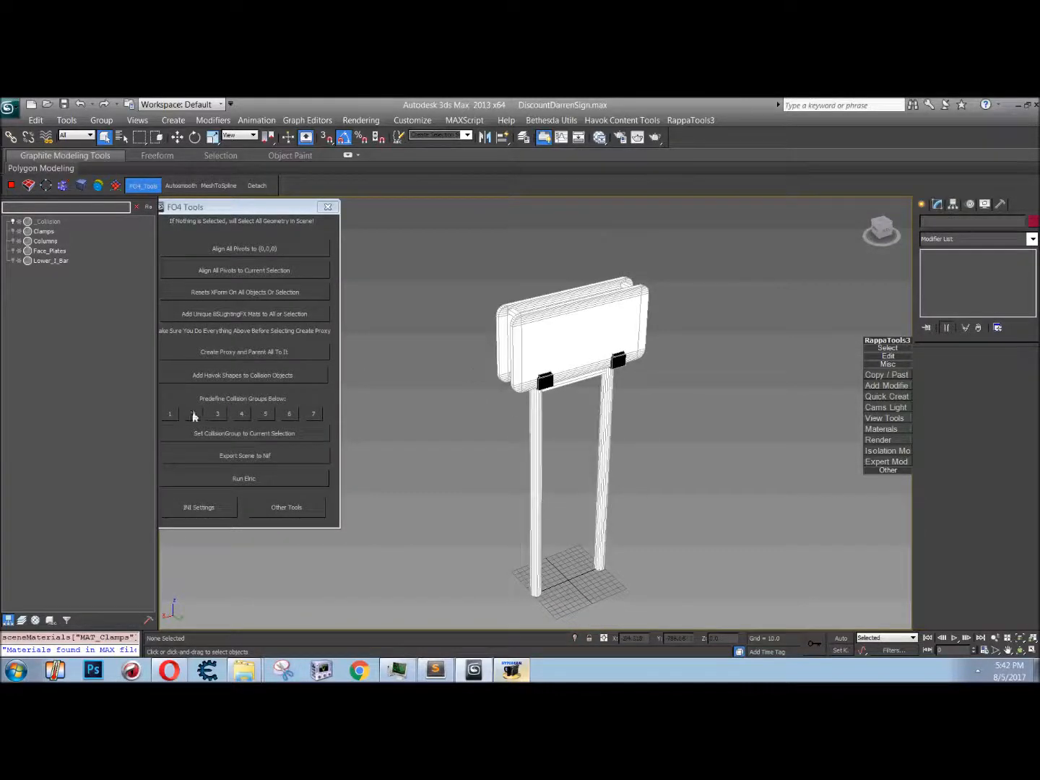
Step: Create a helper proxy at the objects' common pivot and parent all objects to it
{"action": "left_click", "coordinate": [232, 354]}
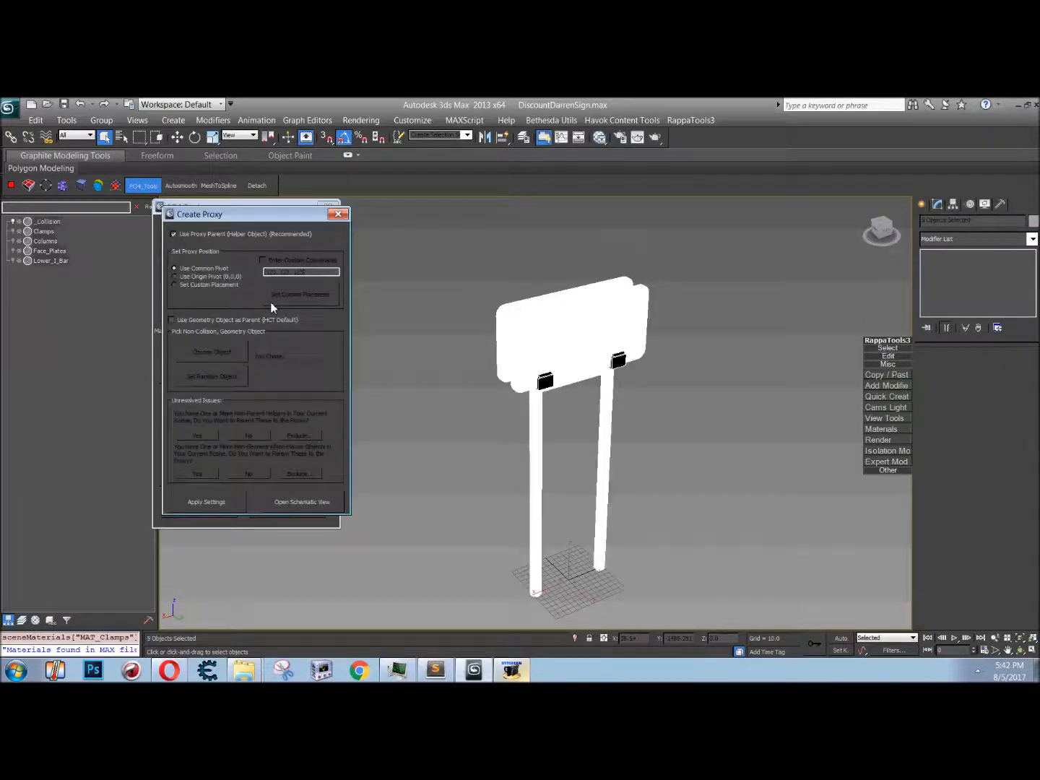
{"action": "left_click_drag", "start_coordinate": [249, 215], "coordinate": [797, 255]}
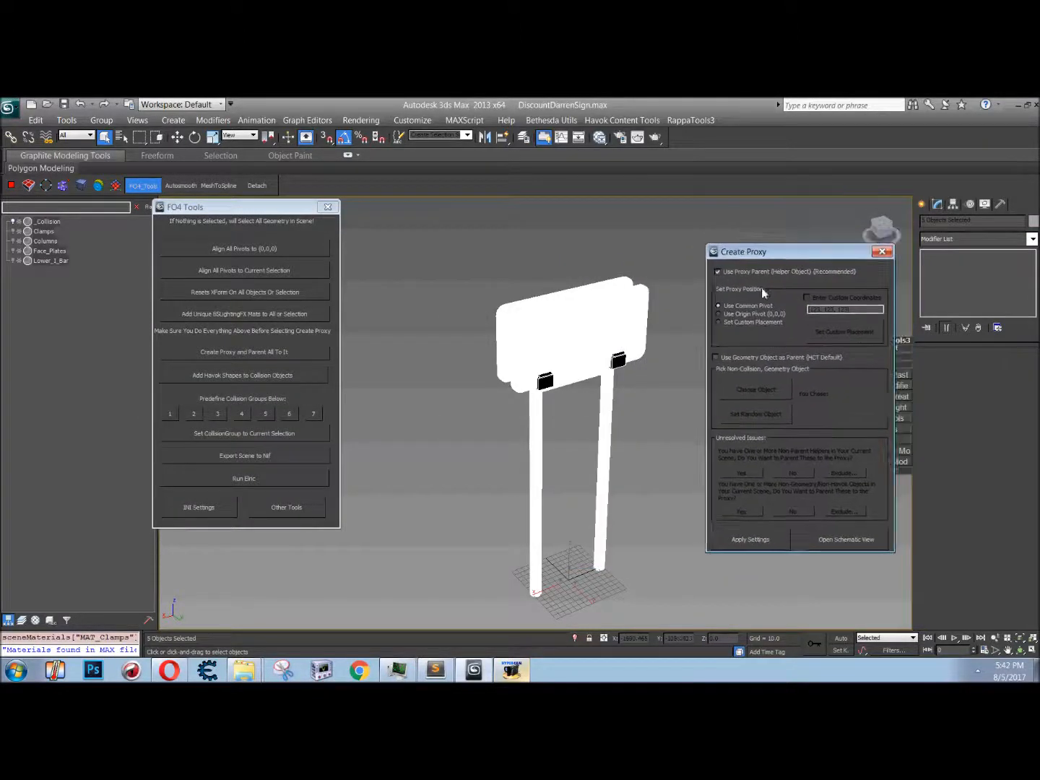
{"action": "left_click", "coordinate": [752, 312]}
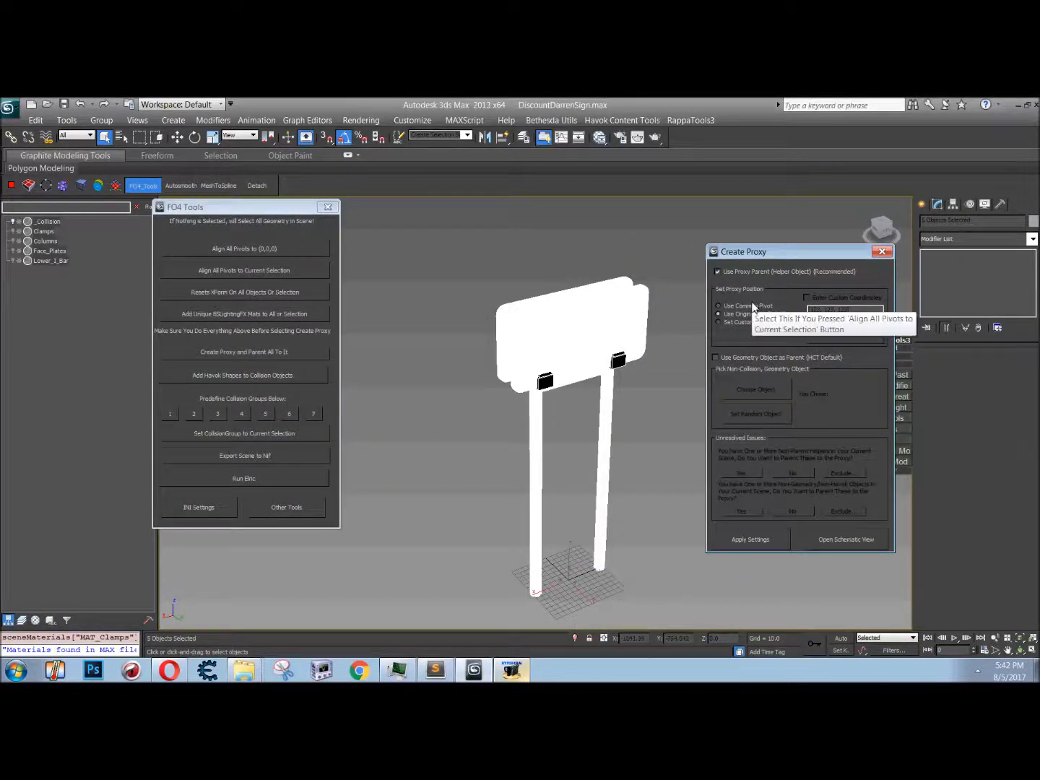
{"action": "left_click", "coordinate": [732, 307]}
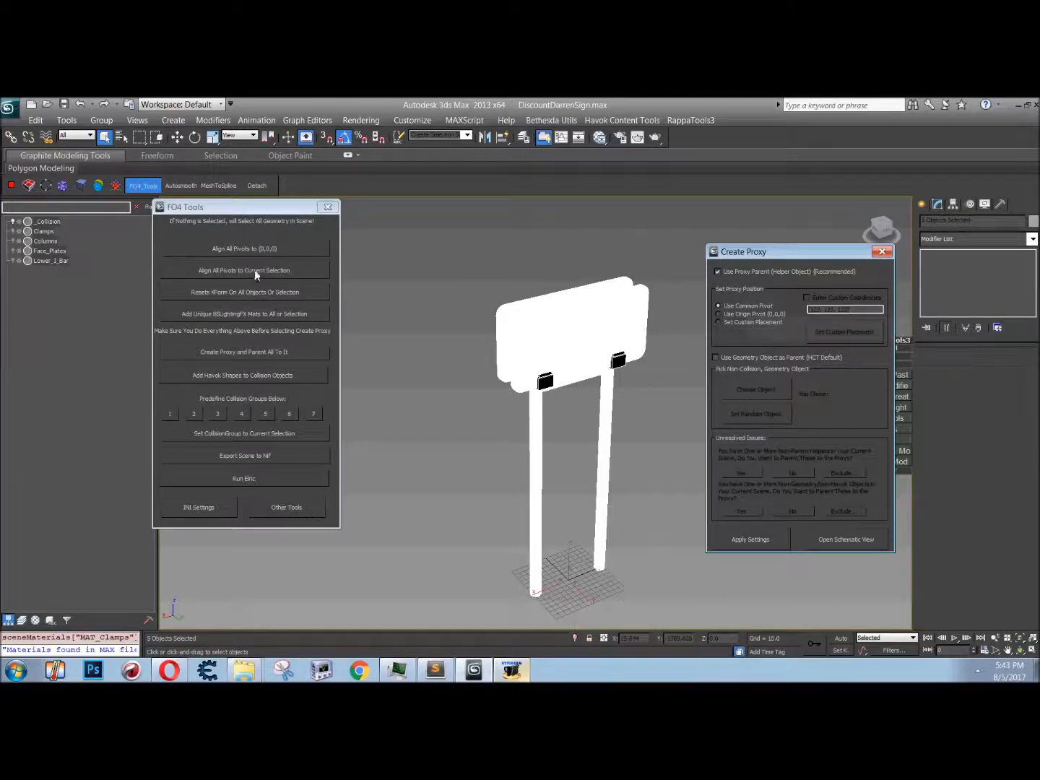
{"action": "left_click", "coordinate": [750, 539]}
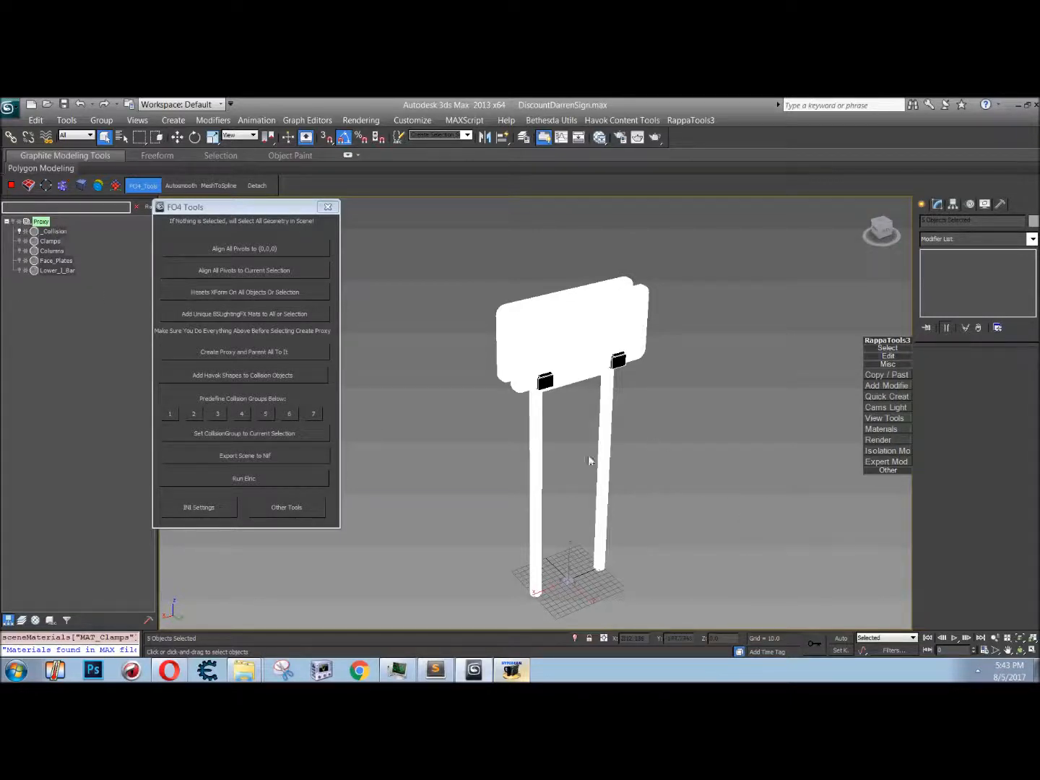
Step: Select the proxy helper at the sign's base and examine its Rigid Body general properties, including Mass
{"action": "middle_click_drag", "start_coordinate": [612, 469], "coordinate": [619, 436]}
{"action": "left_click", "coordinate": [658, 528]}
{"action": "scroll", "coordinate": [657, 527], "scroll_direction": "up", "scroll_amount": 2}
{"action": "middle_click_drag", "start_coordinate": [670, 470], "coordinate": [680, 387]}
{"action": "scroll", "coordinate": [670, 312], "scroll_direction": "up", "scroll_amount": 3}
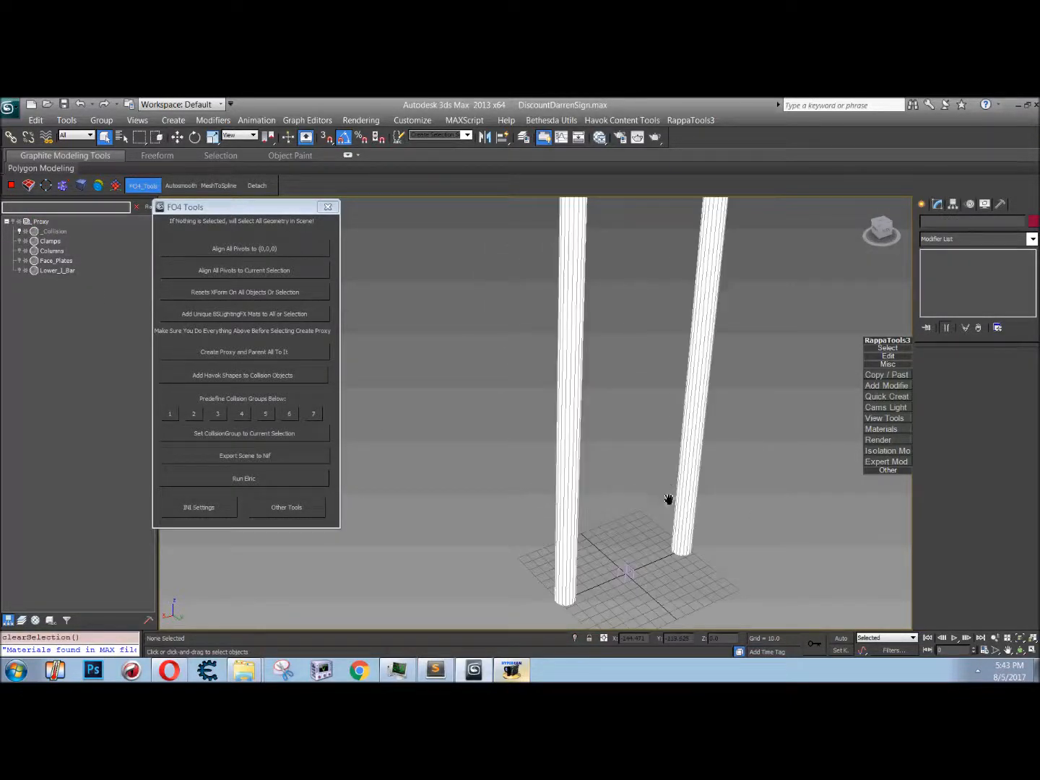
{"action": "middle_click_drag", "start_coordinate": [669, 500], "coordinate": [662, 470]}
{"action": "left_click", "coordinate": [620, 540]}
{"action": "key", "text": "z"}
{"action": "mouse_move", "coordinate": [615, 556]}
{"action": "middle_mouse_down", "text": "alt"}
{"action": "mouse_move", "coordinate": [600, 513]}
{"action": "mouse_move", "coordinate": [620, 530]}
{"action": "middle_mouse_up", "text": "alt"}
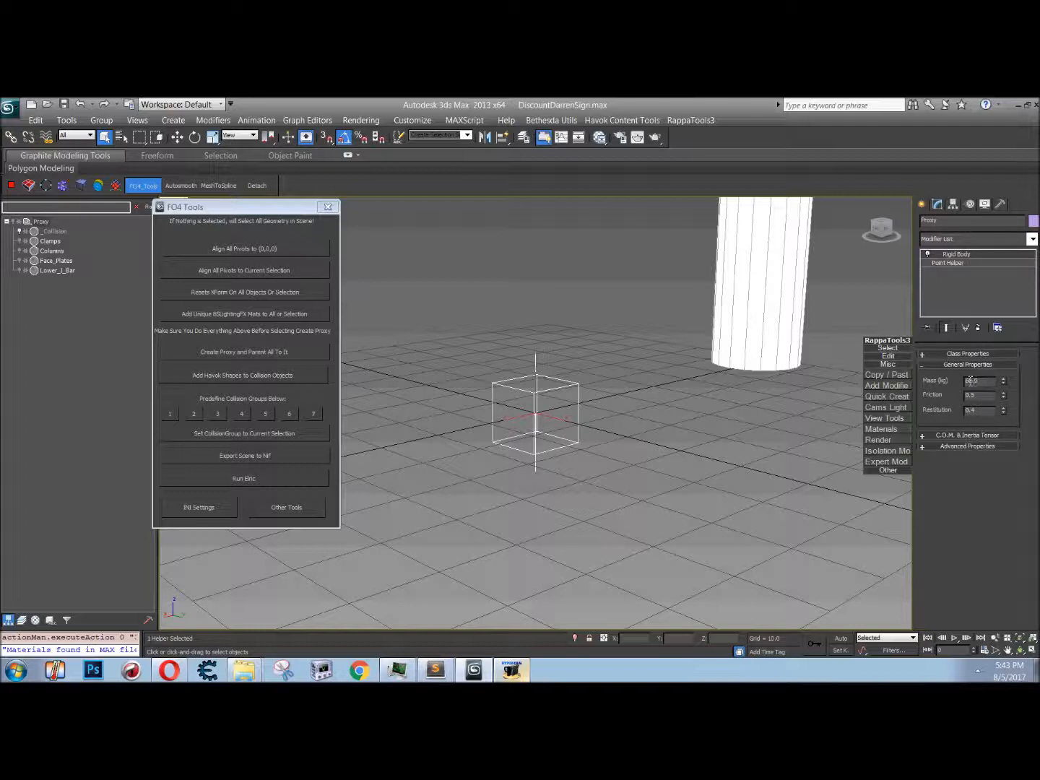
{"action": "left_click_drag", "start_coordinate": [982, 382], "coordinate": [908, 427]}
{"action": "scroll", "coordinate": [658, 433], "scroll_direction": "down", "scroll_amount": 9}
{"action": "mouse_move", "coordinate": [643, 453]}
{"action": "middle_mouse_down", "text": "alt"}
{"action": "mouse_move", "coordinate": [625, 459]}
{"action": "mouse_move", "coordinate": [611, 441]}
{"action": "mouse_move", "coordinate": [646, 446]}
{"action": "middle_mouse_up", "text": "alt"}
{"action": "scroll", "coordinate": [635, 465], "scroll_direction": "up", "scroll_amount": 4}
{"action": "left_click", "coordinate": [646, 446]}
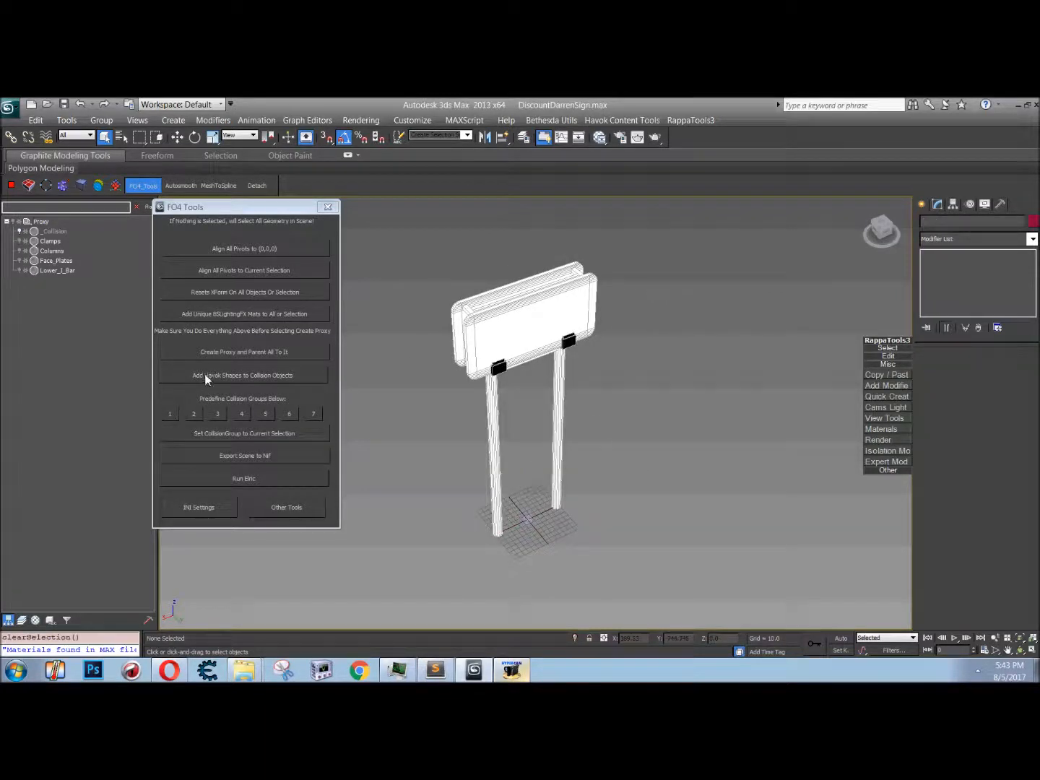
Step: Open the tool for adding Havok shapes to collision objects and isolate the unhidden _Collision object in the viewport
{"action": "left_click", "coordinate": [207, 376]}
{"action": "left_click_drag", "start_coordinate": [468, 224], "coordinate": [578, 331]}
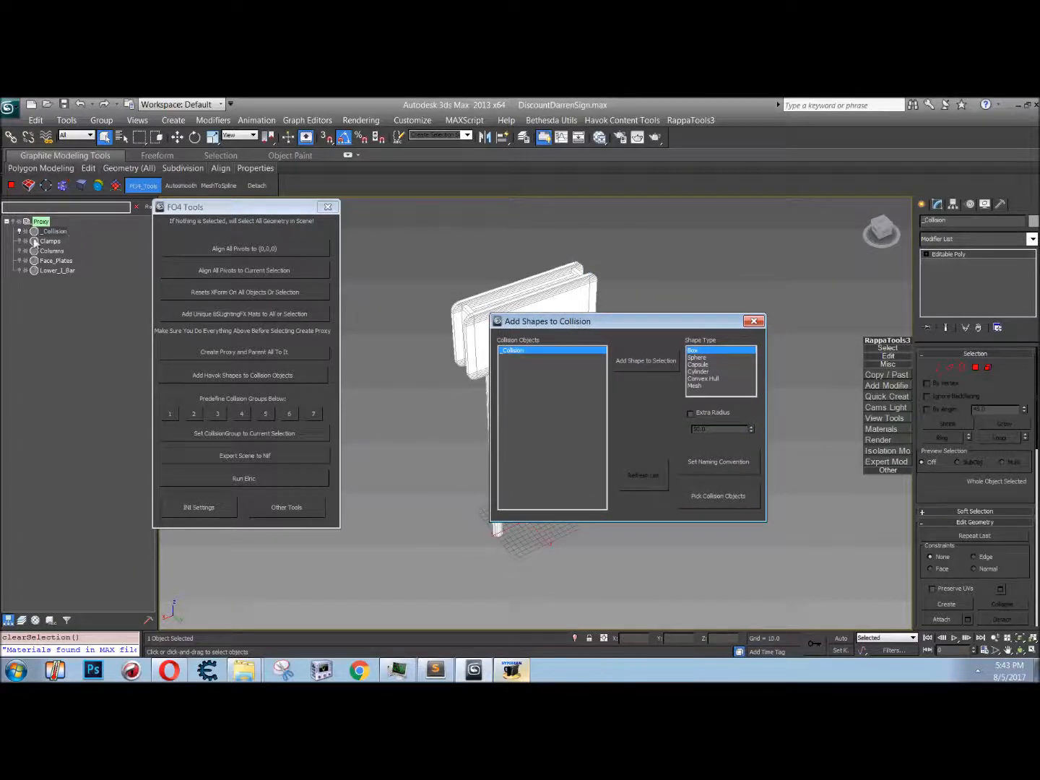
{"action": "left_click_drag", "start_coordinate": [598, 327], "coordinate": [666, 360]}
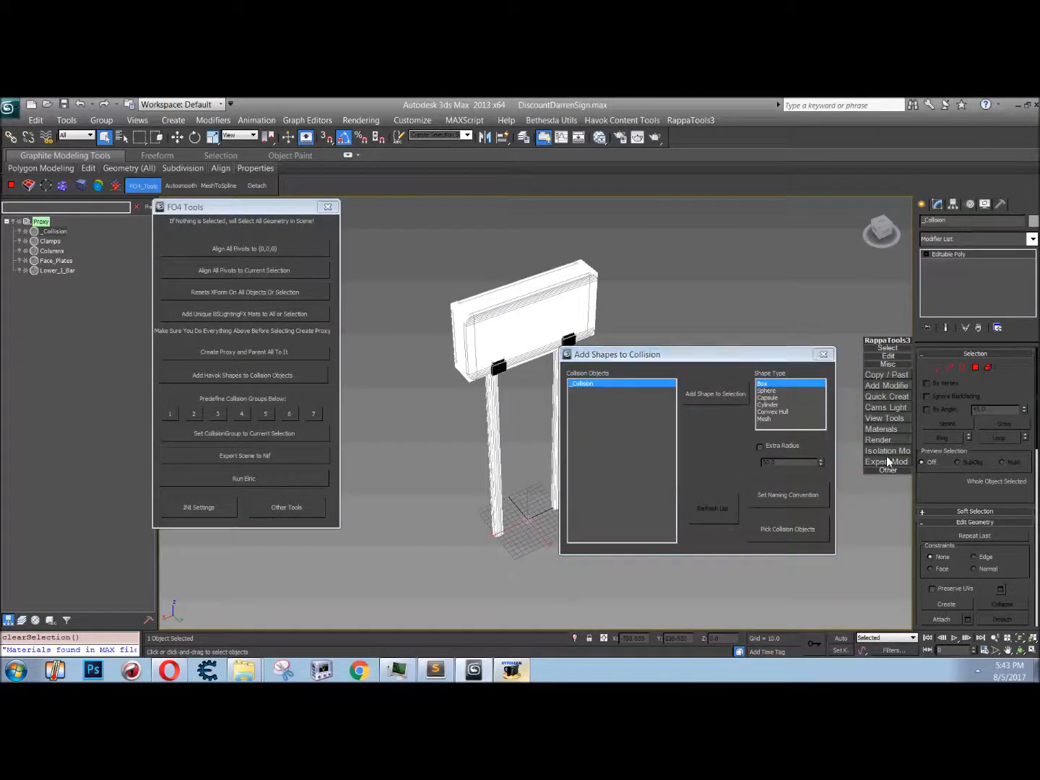
{"action": "left_click", "coordinate": [886, 461]}
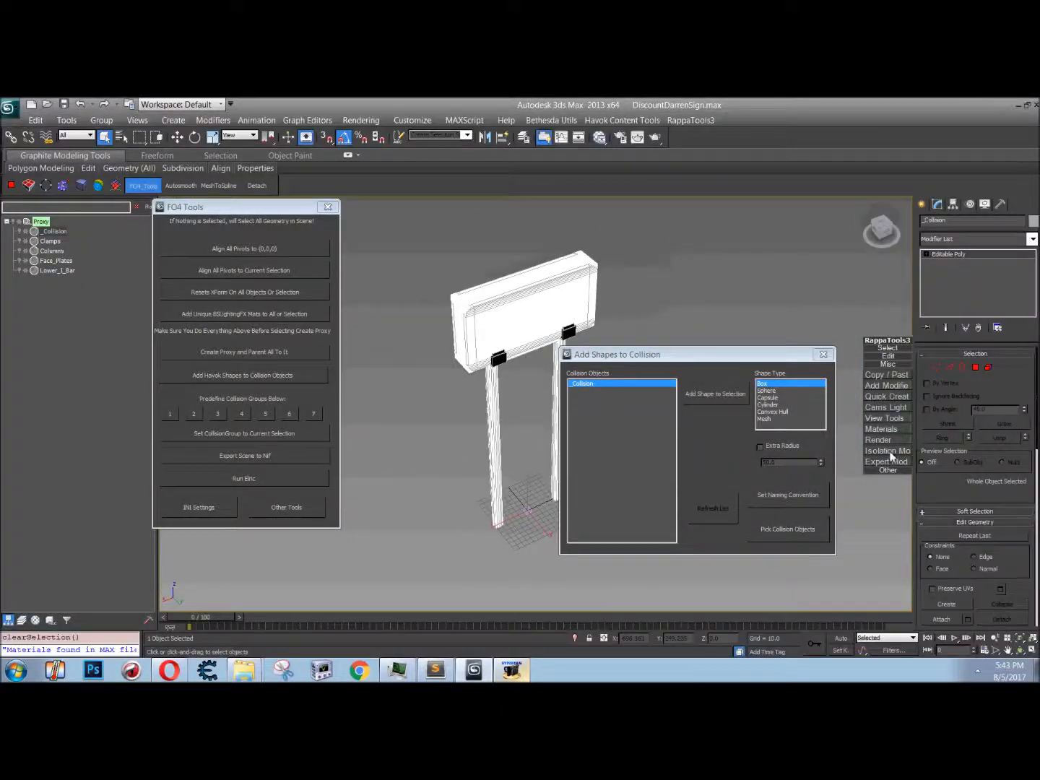
{"action": "left_click", "coordinate": [890, 452]}
{"action": "middle_click_drag", "start_coordinate": [550, 379], "coordinate": [525, 429]}
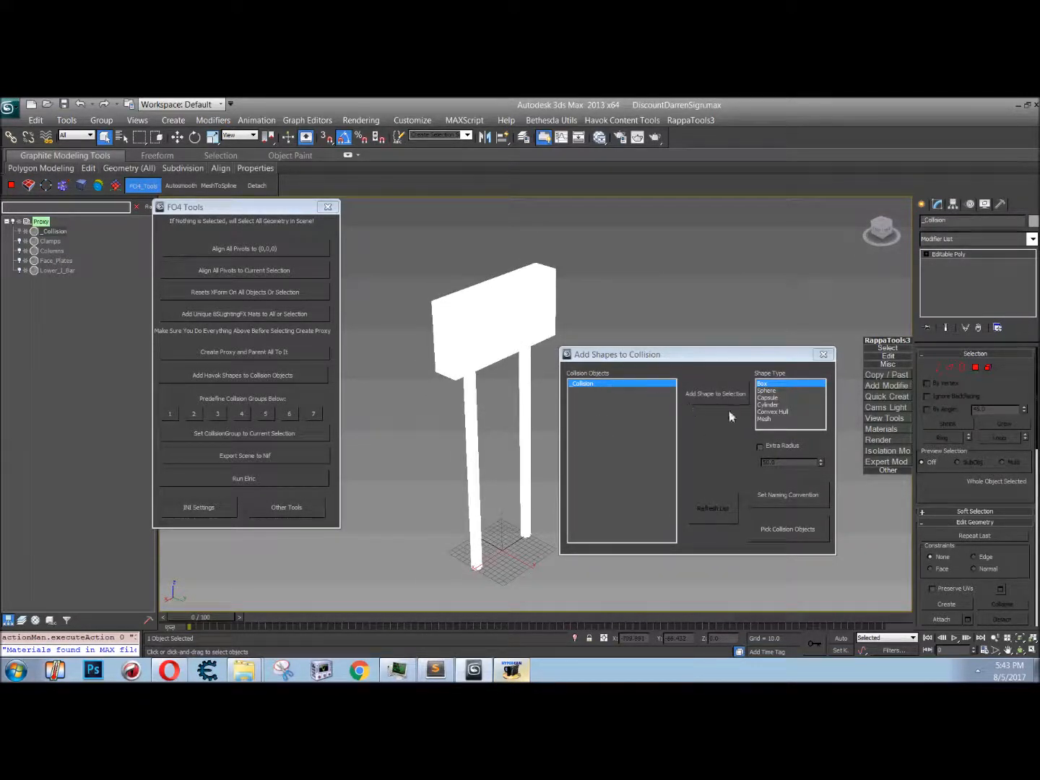
Step: Add a Havok shape of type Mesh to the _Collision object and close the shape dialog
{"action": "left_click", "coordinate": [766, 418]}
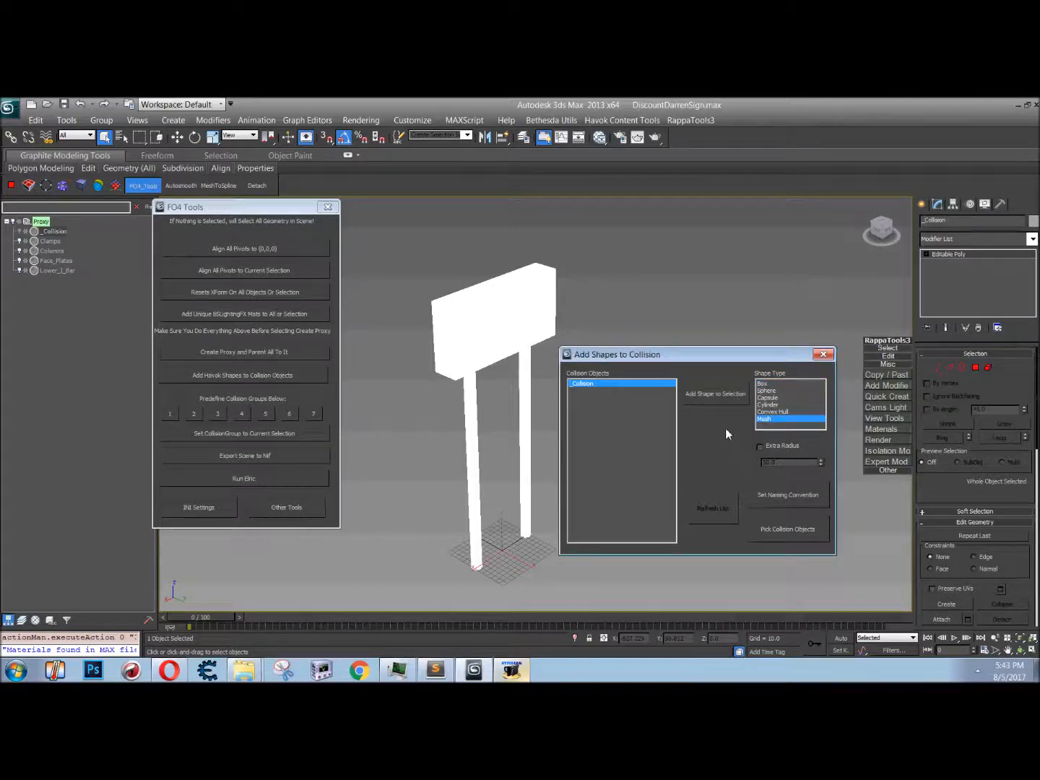
{"action": "left_click", "coordinate": [790, 498]}
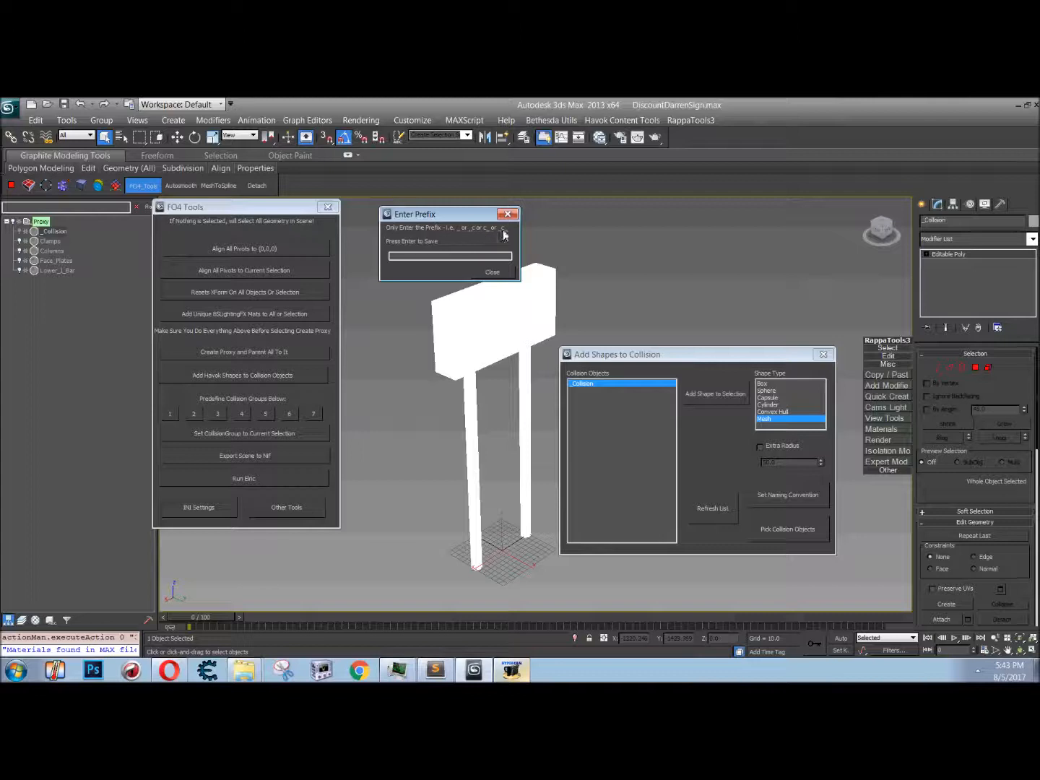
{"action": "left_click", "coordinate": [491, 272]}
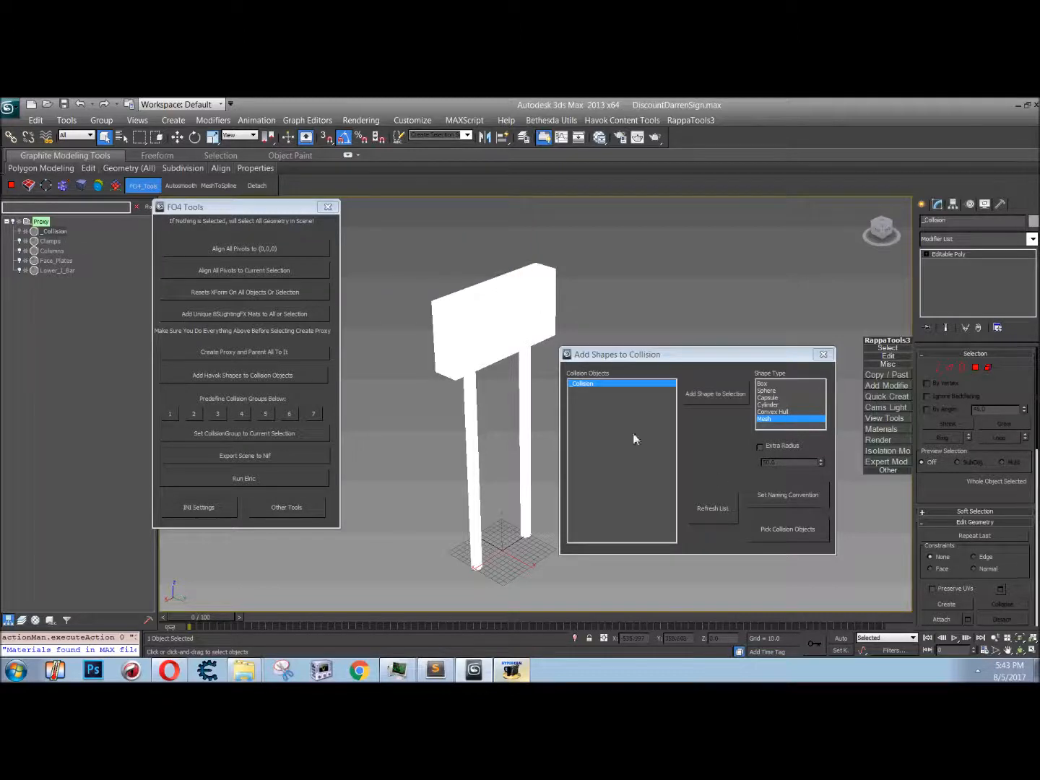
{"action": "left_click", "coordinate": [722, 395]}
{"action": "left_click", "coordinate": [824, 354]}
Step: Open predefined collision group 1 and set its default material to Metal
{"action": "middle_click_drag", "start_coordinate": [615, 390], "coordinate": [582, 382], "text": "alt"}
{"action": "left_click", "coordinate": [170, 413]}
{"action": "left_click_drag", "start_coordinate": [362, 156], "coordinate": [586, 163]}
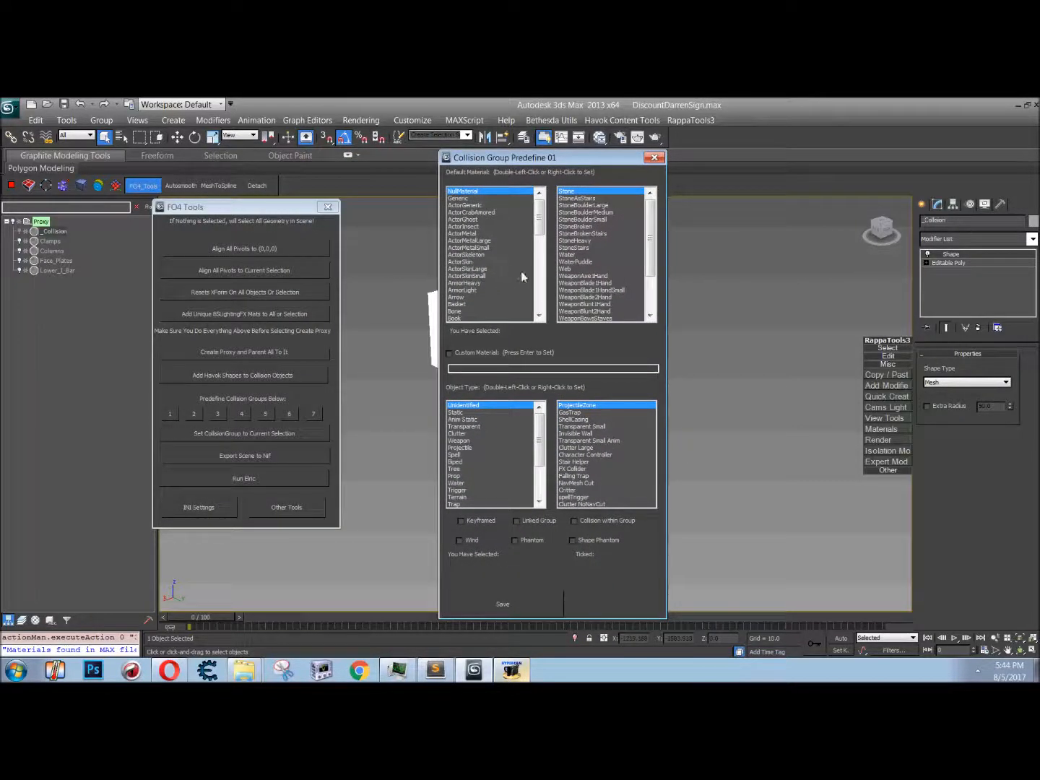
{"action": "left_click_drag", "start_coordinate": [542, 223], "coordinate": [548, 285]}
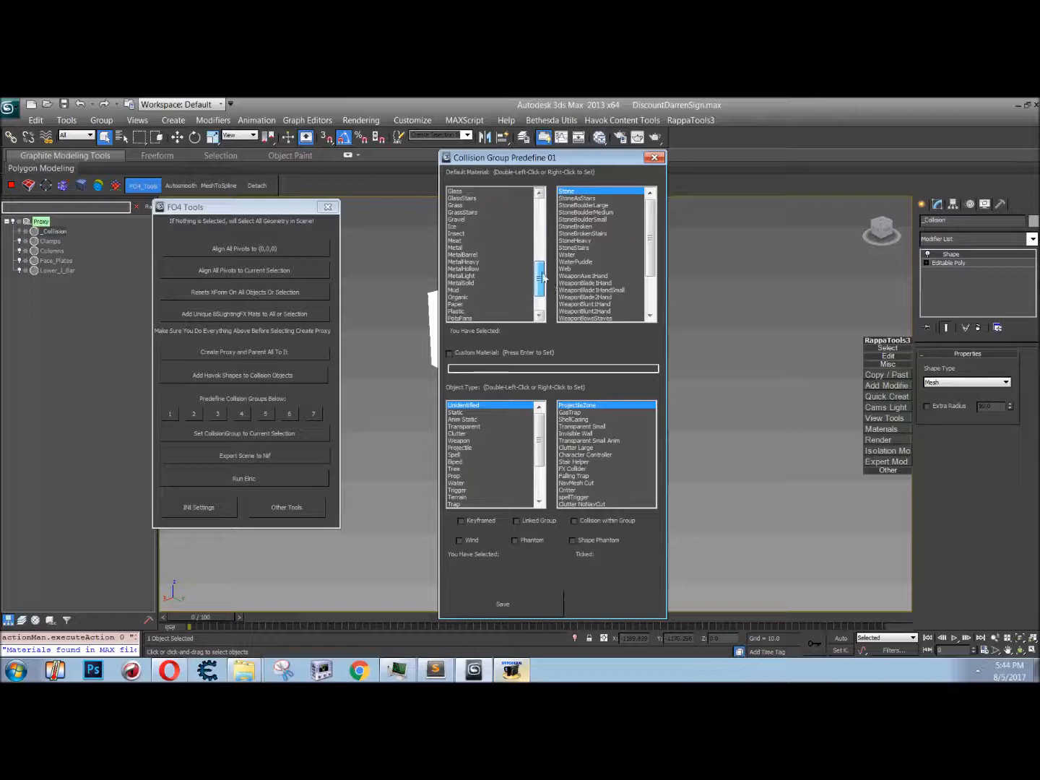
{"action": "double_click", "coordinate": [461, 248]}
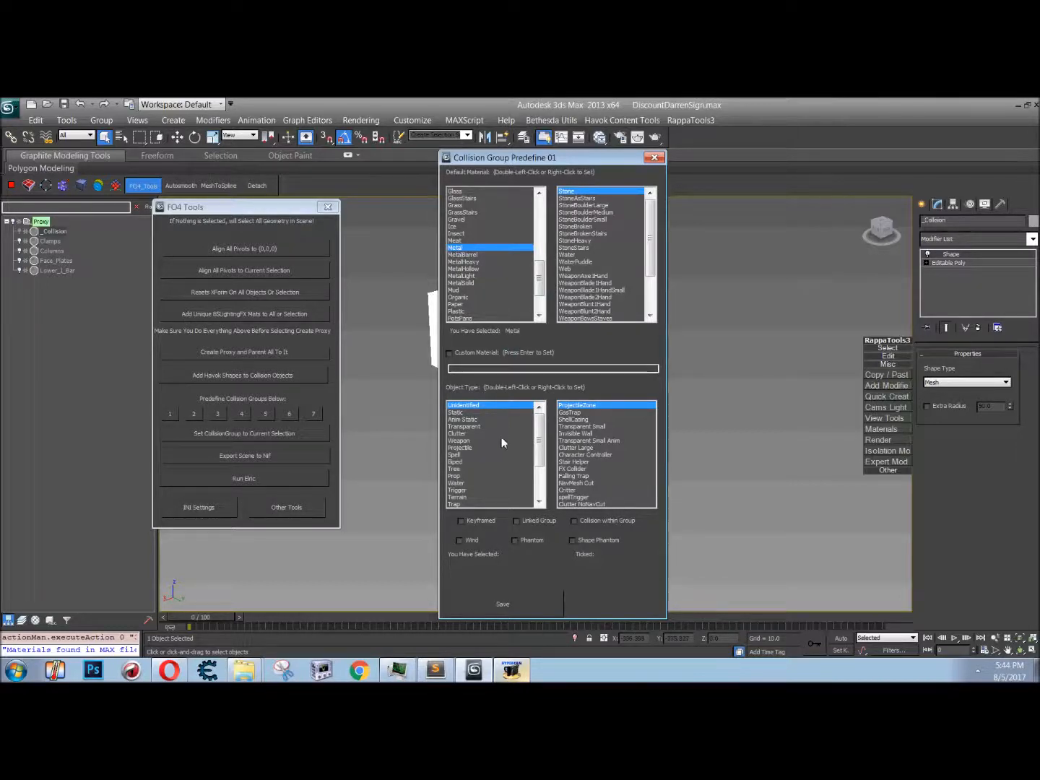
Step: Set the object type of predefined collision group 1 to Static, then save and close the predefinition
{"action": "left_click", "coordinate": [455, 434]}
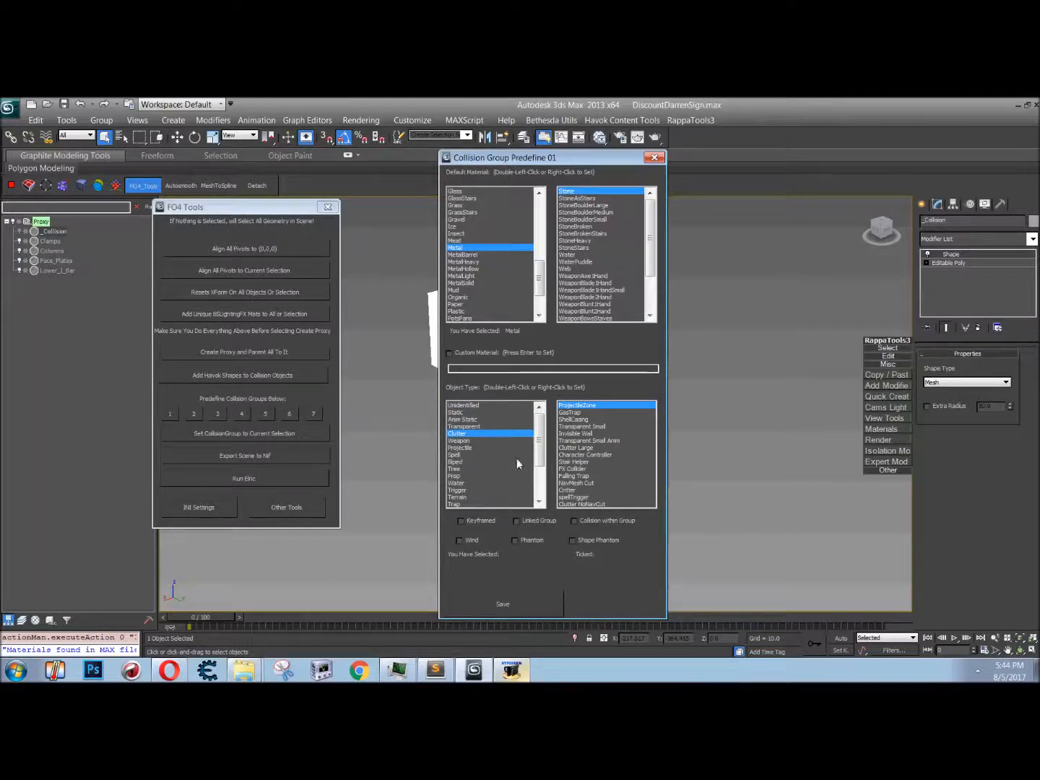
{"action": "scroll", "coordinate": [504, 458], "scroll_direction": "down", "scroll_amount": 4}
{"action": "scroll", "coordinate": [504, 457], "scroll_direction": "up", "scroll_amount": 4}
{"action": "double_click", "coordinate": [458, 412]}
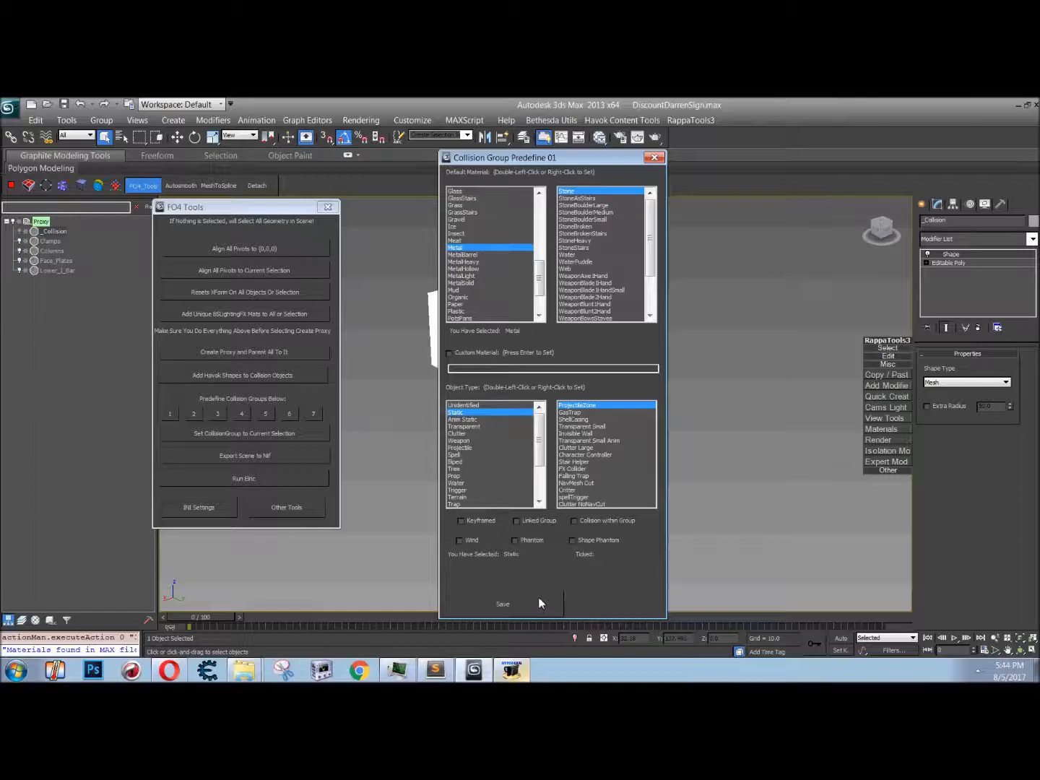
{"action": "left_click", "coordinate": [498, 604]}
{"action": "left_click", "coordinate": [656, 157]}
Step: Open the collision group assignment for the current selection and quick-set Predefine01 on all collision objects, then exit
{"action": "left_click", "coordinate": [206, 438]}
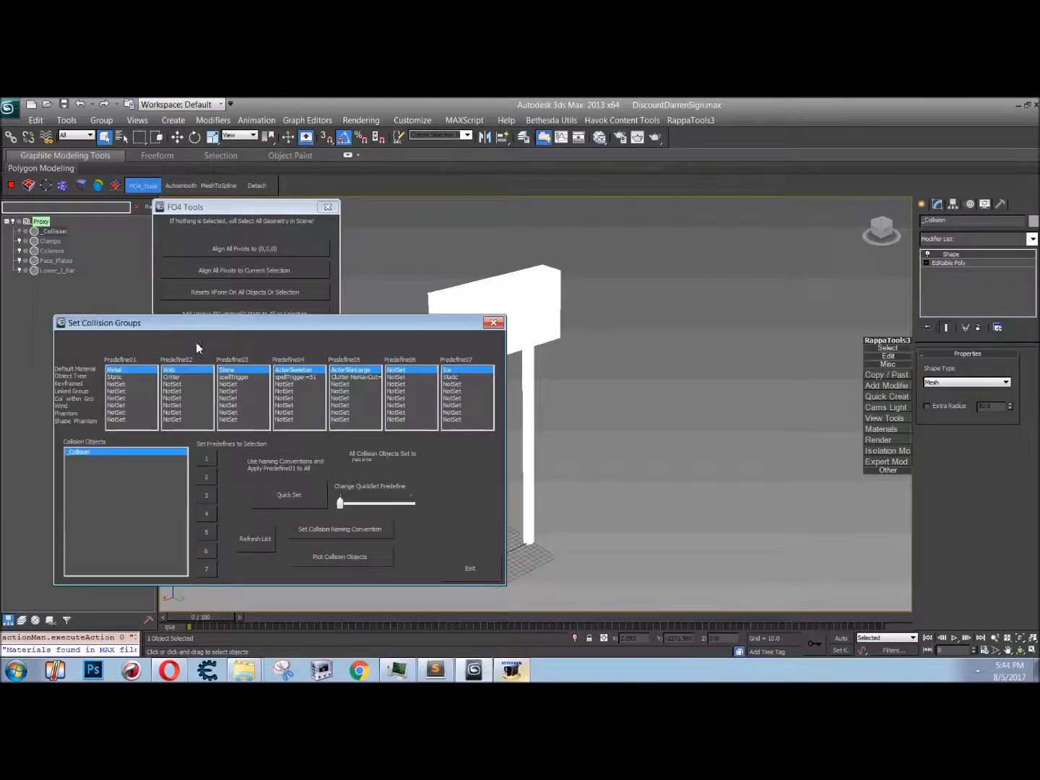
{"action": "left_click_drag", "start_coordinate": [204, 326], "coordinate": [559, 253]}
{"action": "left_click", "coordinate": [663, 334]}
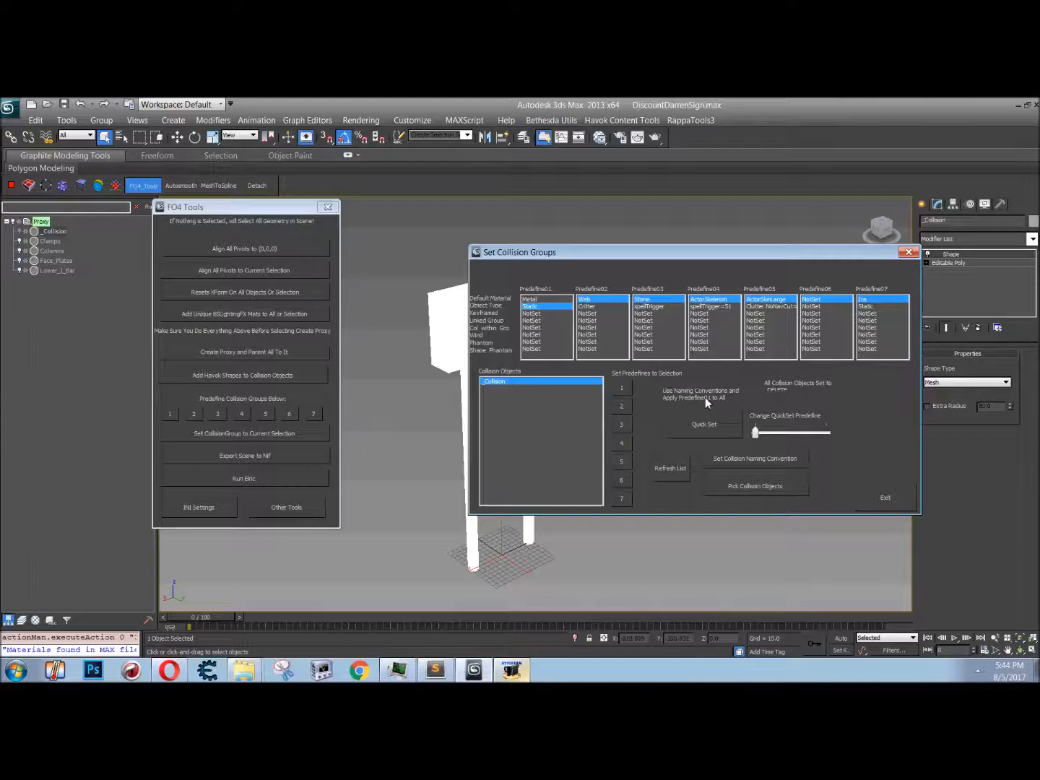
{"action": "left_click_drag", "start_coordinate": [756, 432], "coordinate": [777, 440]}
{"action": "left_click_drag", "start_coordinate": [778, 432], "coordinate": [731, 435]}
{"action": "left_click", "coordinate": [705, 425]}
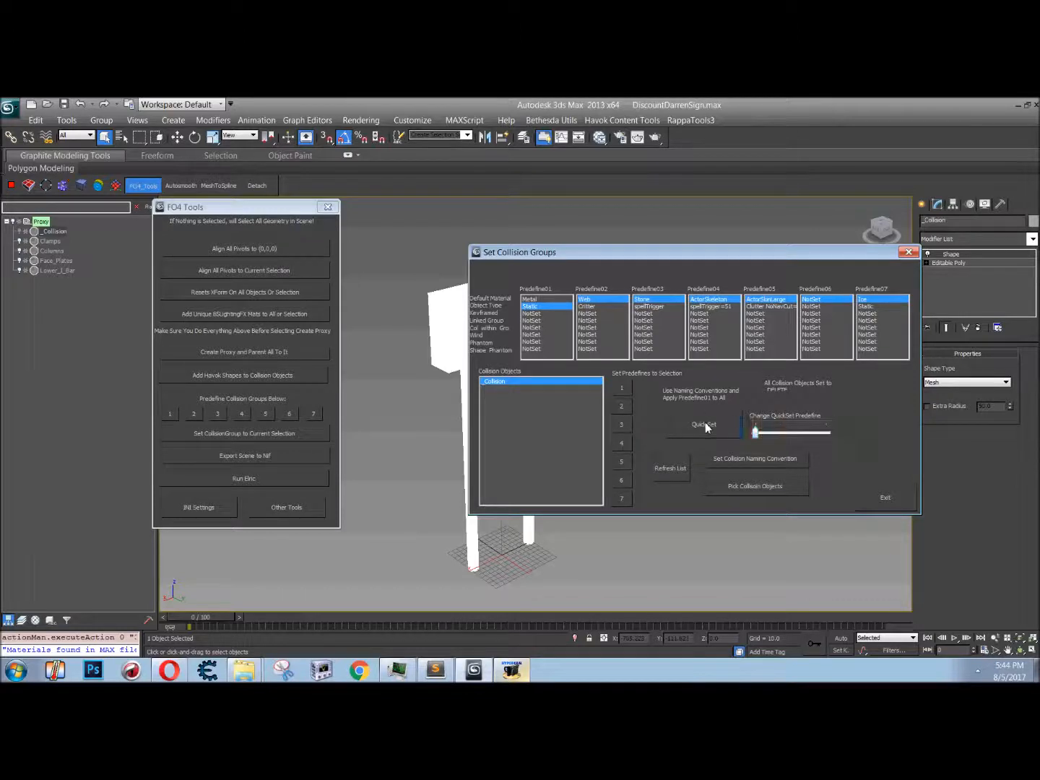
{"action": "left_click", "coordinate": [881, 500]}
Step: Open the CollisionGroup utility to check the default material and object type assigned to the _Collision object
{"action": "middle_click_drag", "start_coordinate": [464, 359], "coordinate": [538, 371], "text": "alt"}
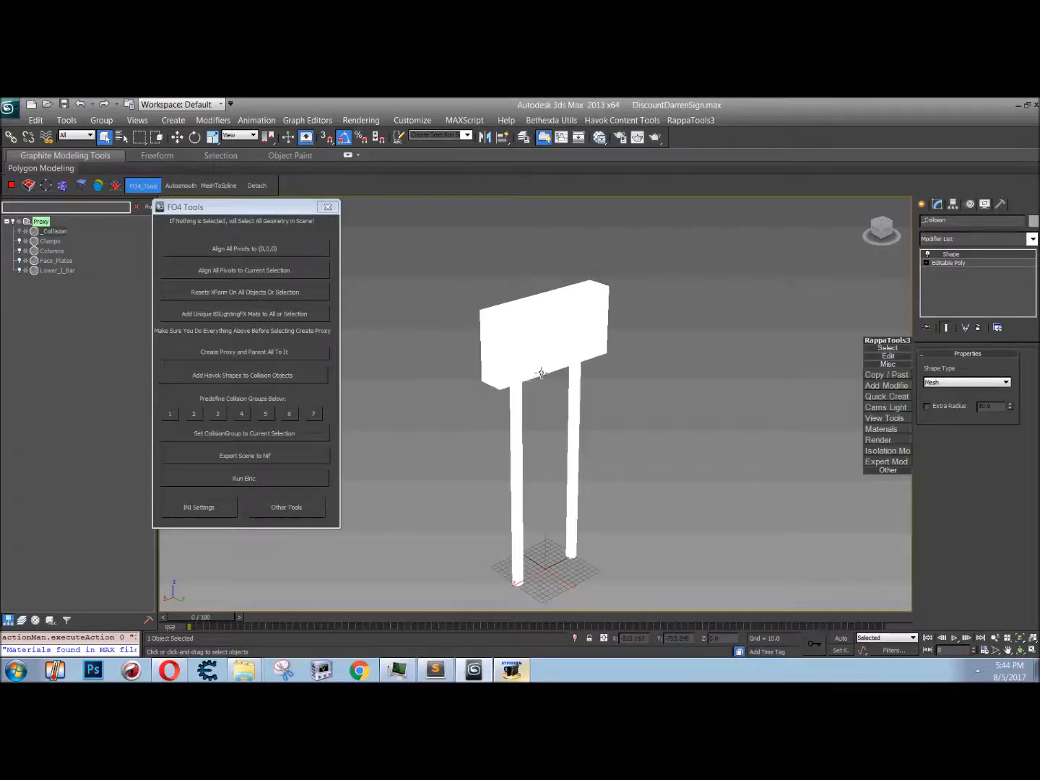
{"action": "left_click", "coordinate": [1007, 205]}
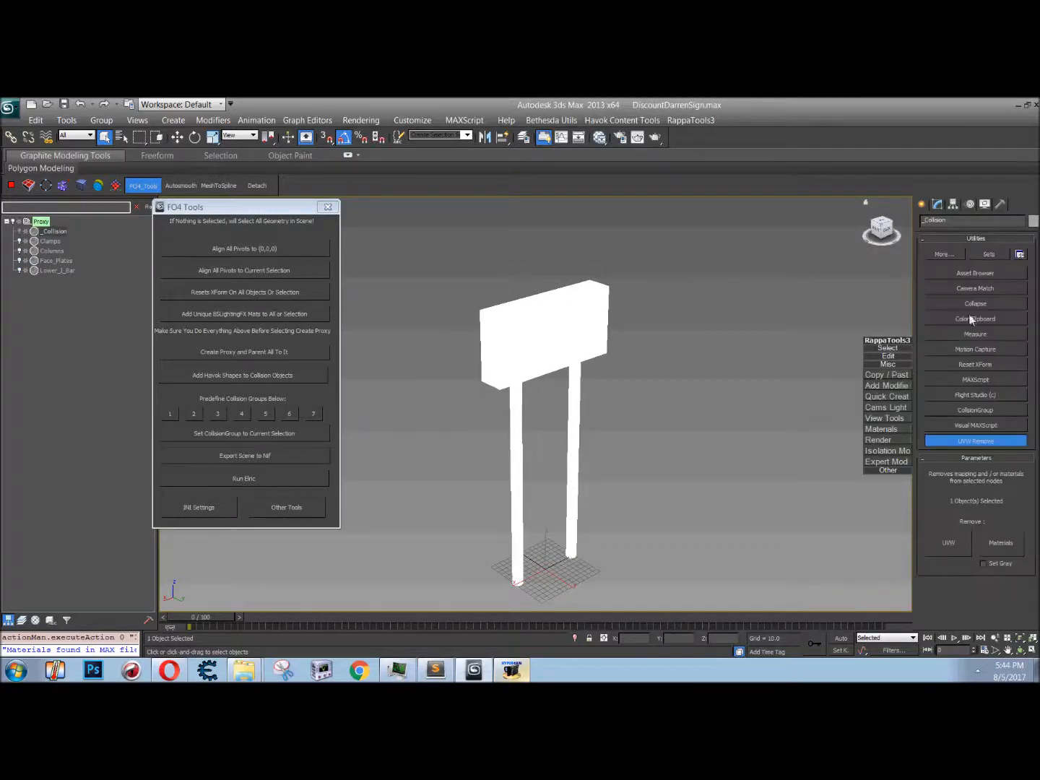
{"action": "left_click", "coordinate": [984, 410]}
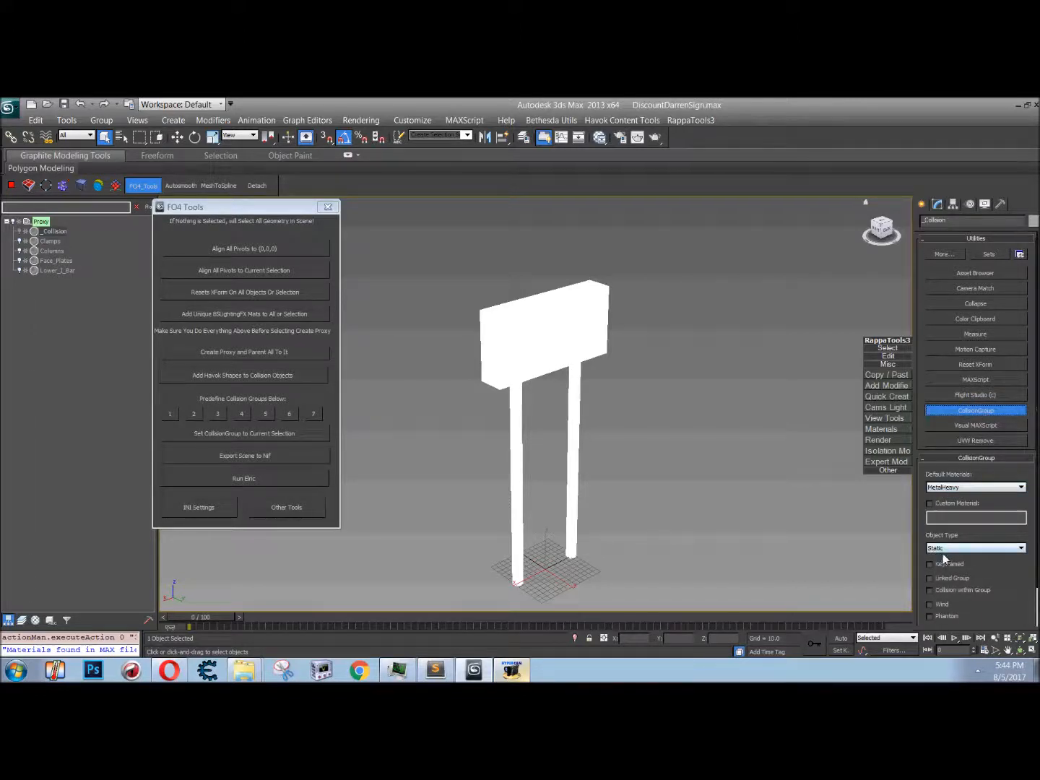
Step: Start the scene's NIF export with the name HighwaySign and use the default destination path
{"action": "left_click", "coordinate": [222, 458]}
{"action": "left_click_drag", "start_coordinate": [533, 297], "coordinate": [655, 307]}
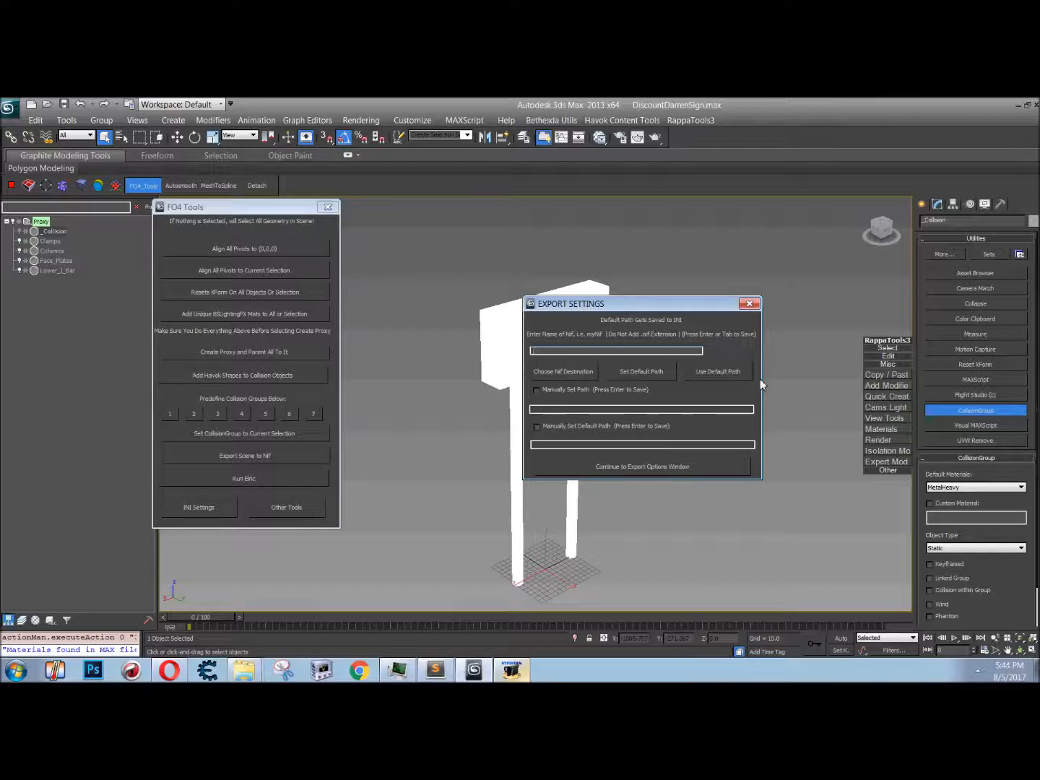
{"action": "type", "text": "HighwaySign"}
{"action": "key", "text": "Return"}
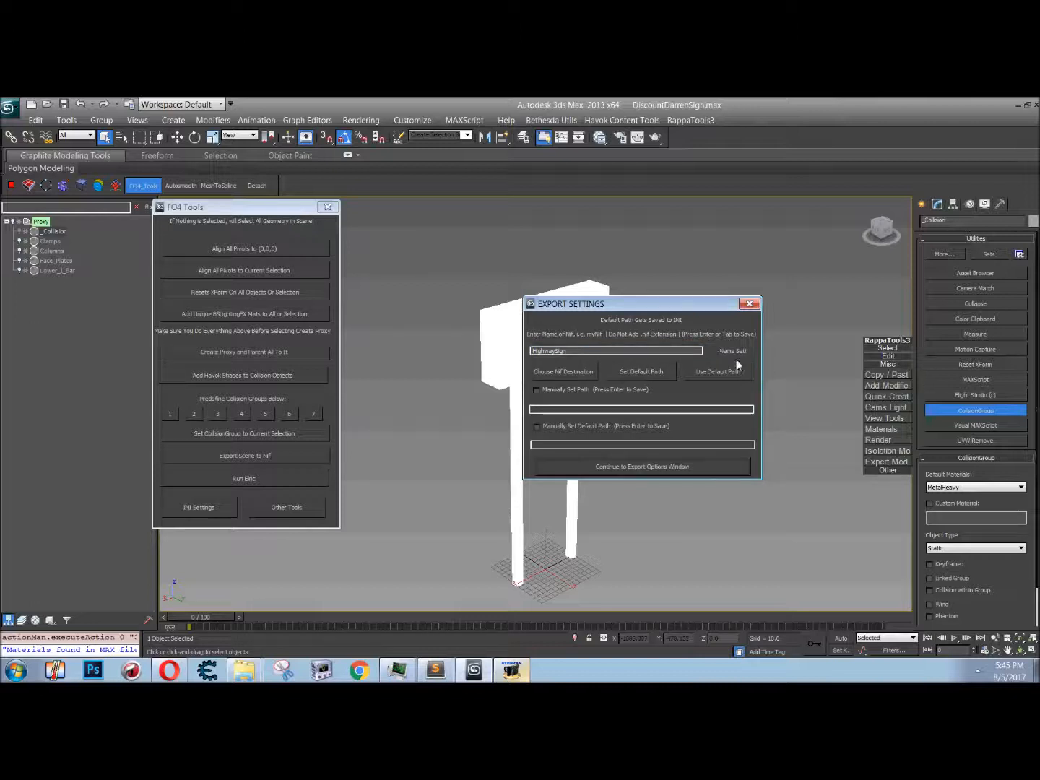
{"action": "left_click", "coordinate": [635, 371]}
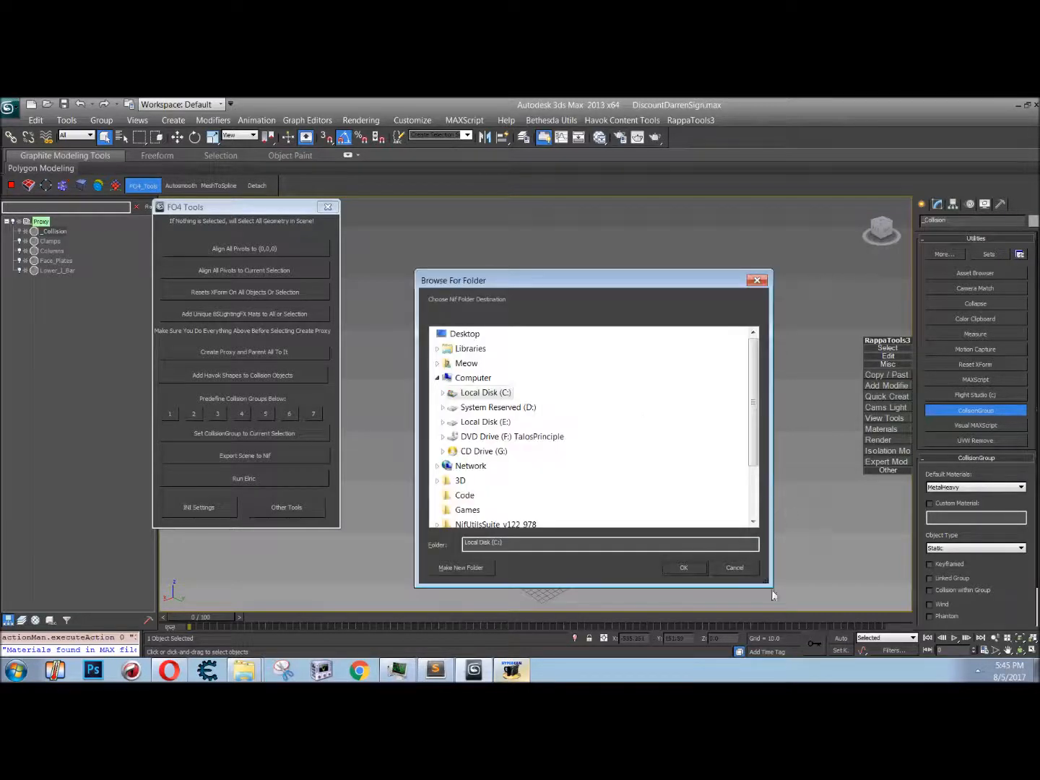
{"action": "left_click", "coordinate": [747, 568]}
{"action": "left_click", "coordinate": [722, 374]}
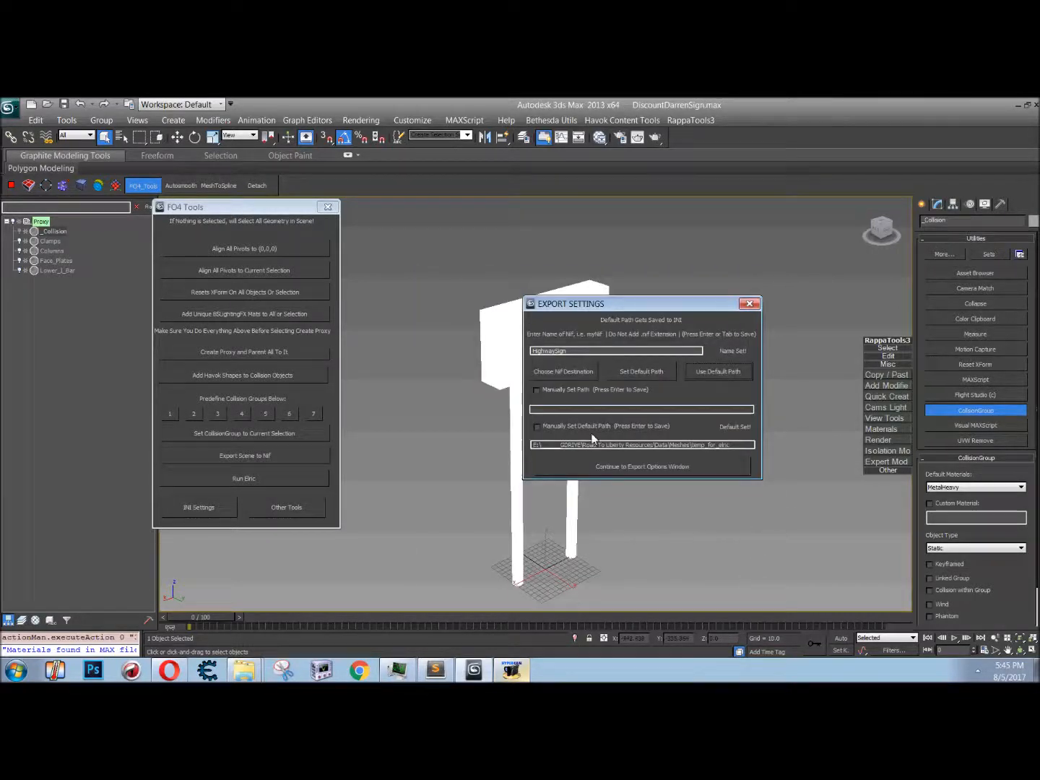
Step: Try to export the scene to NIF with the PE Static Art export script, then dismiss the messages and close the export settings
{"action": "left_click", "coordinate": [681, 466]}
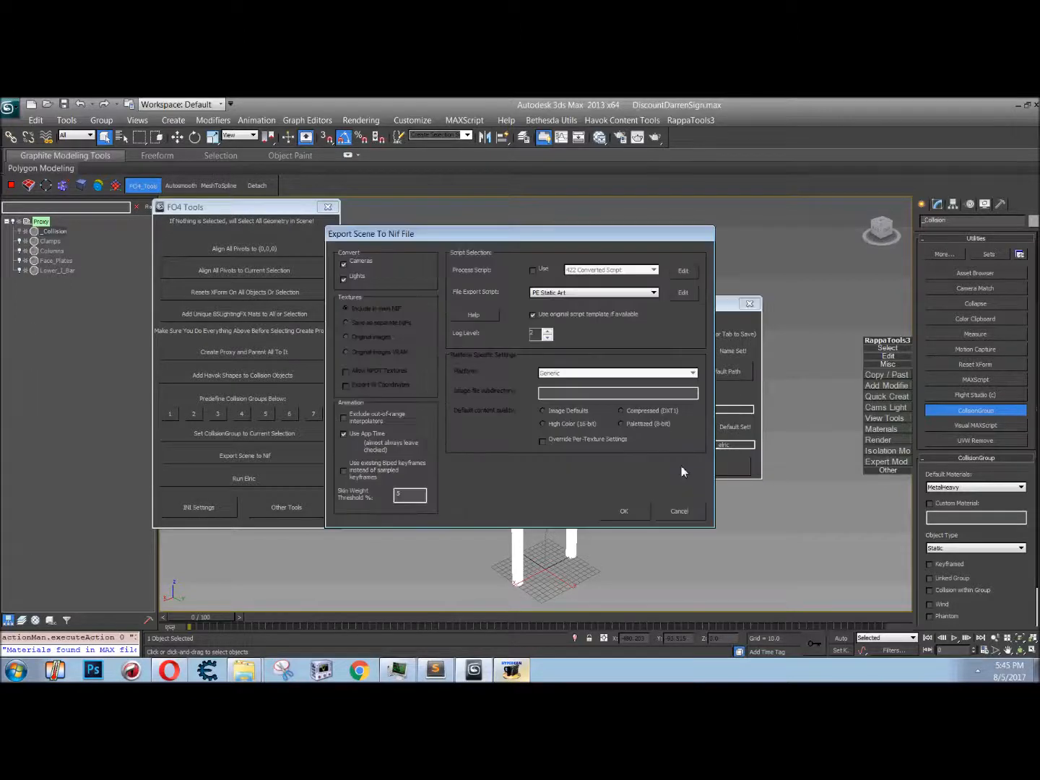
{"action": "left_click_drag", "start_coordinate": [467, 237], "coordinate": [489, 218]}
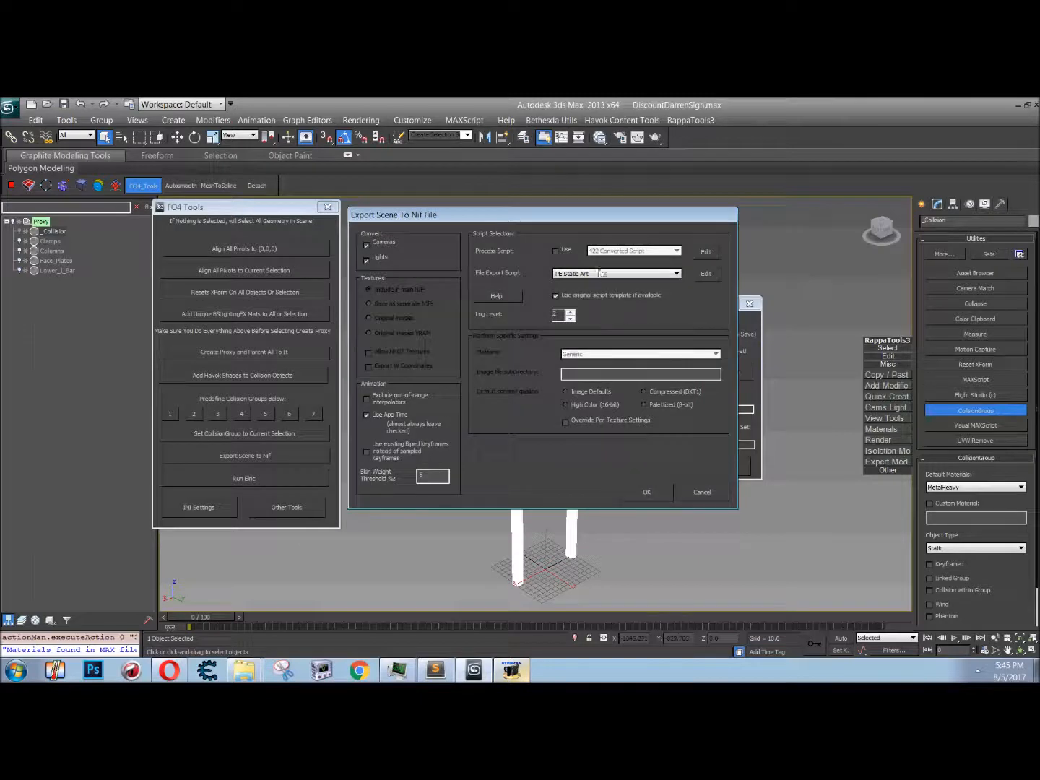
{"action": "left_click", "coordinate": [652, 497]}
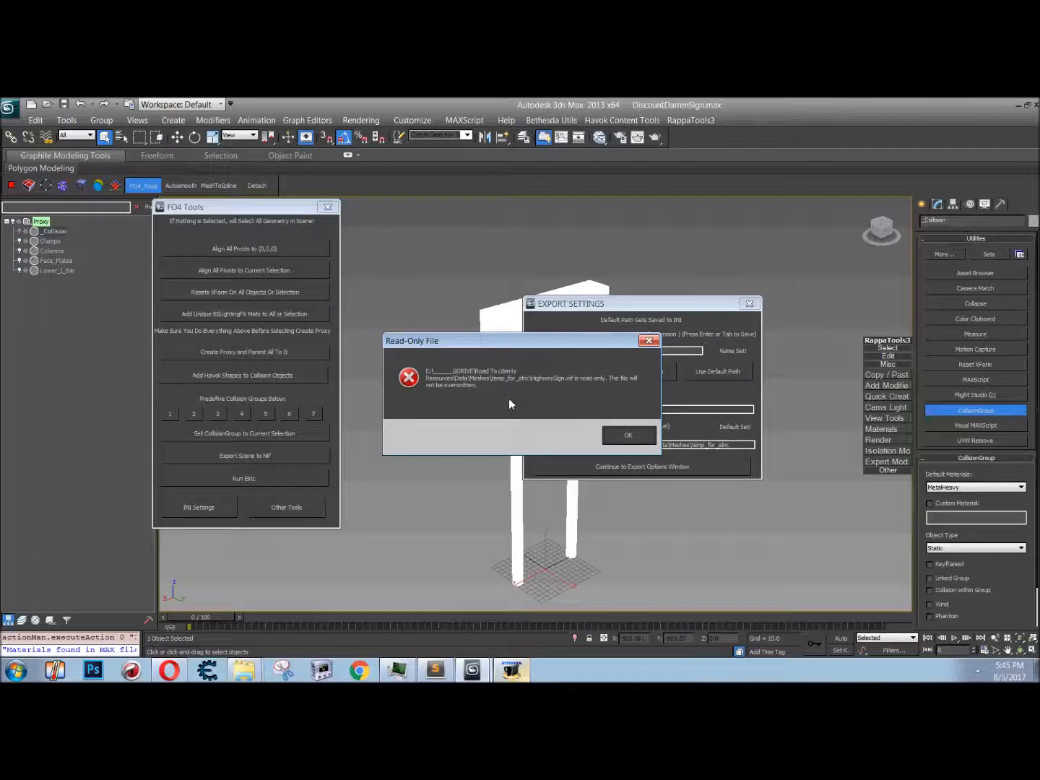
{"action": "left_click", "coordinate": [629, 436]}
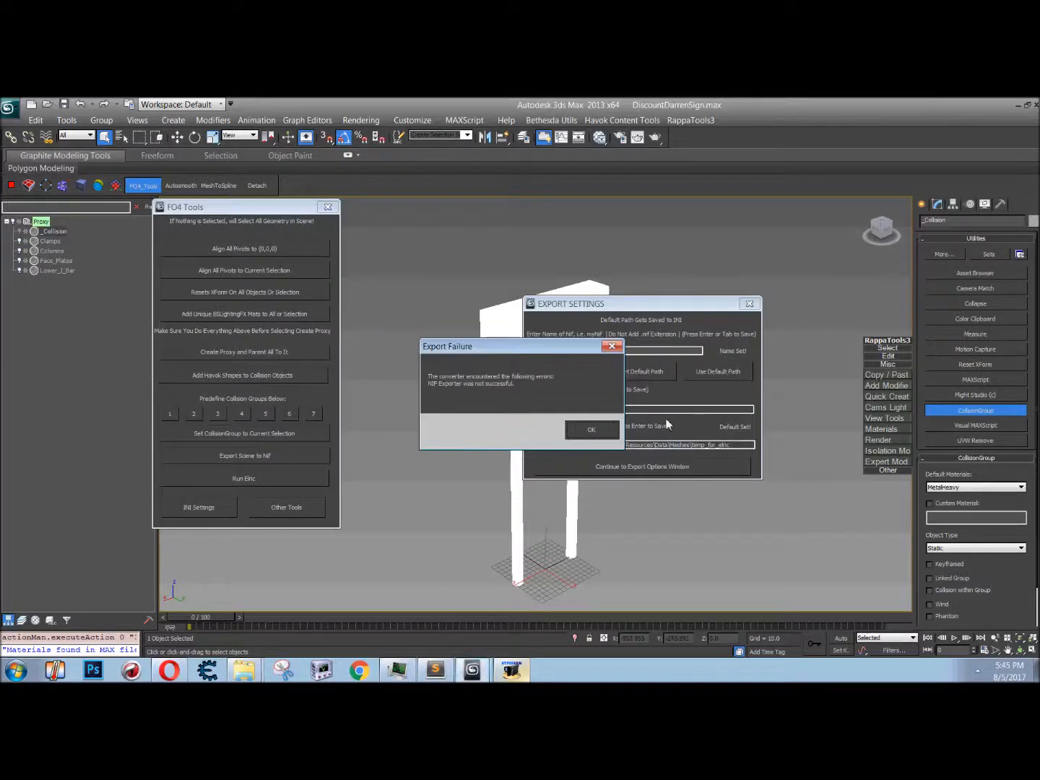
{"action": "left_click", "coordinate": [592, 430]}
{"action": "left_click", "coordinate": [569, 426]}
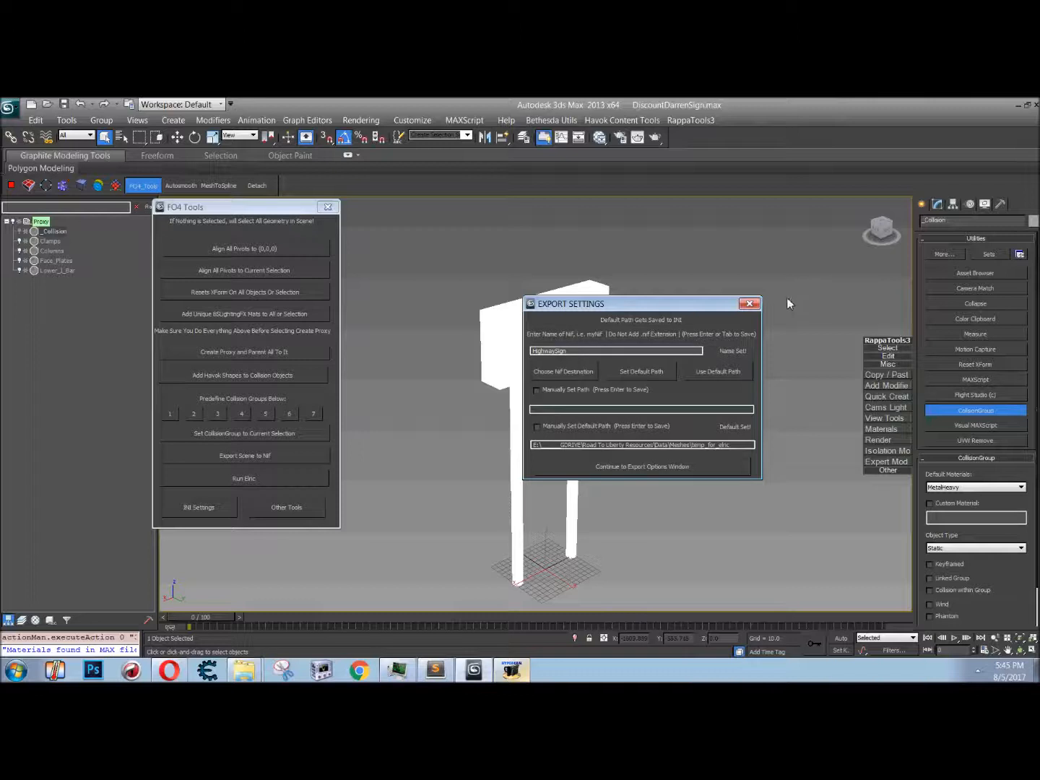
{"action": "left_click", "coordinate": [749, 303]}
Step: Launch Elric from FO4 Tools and choose the Road To Liberty Resources folder as its output directory
{"action": "left_click", "coordinate": [260, 479]}
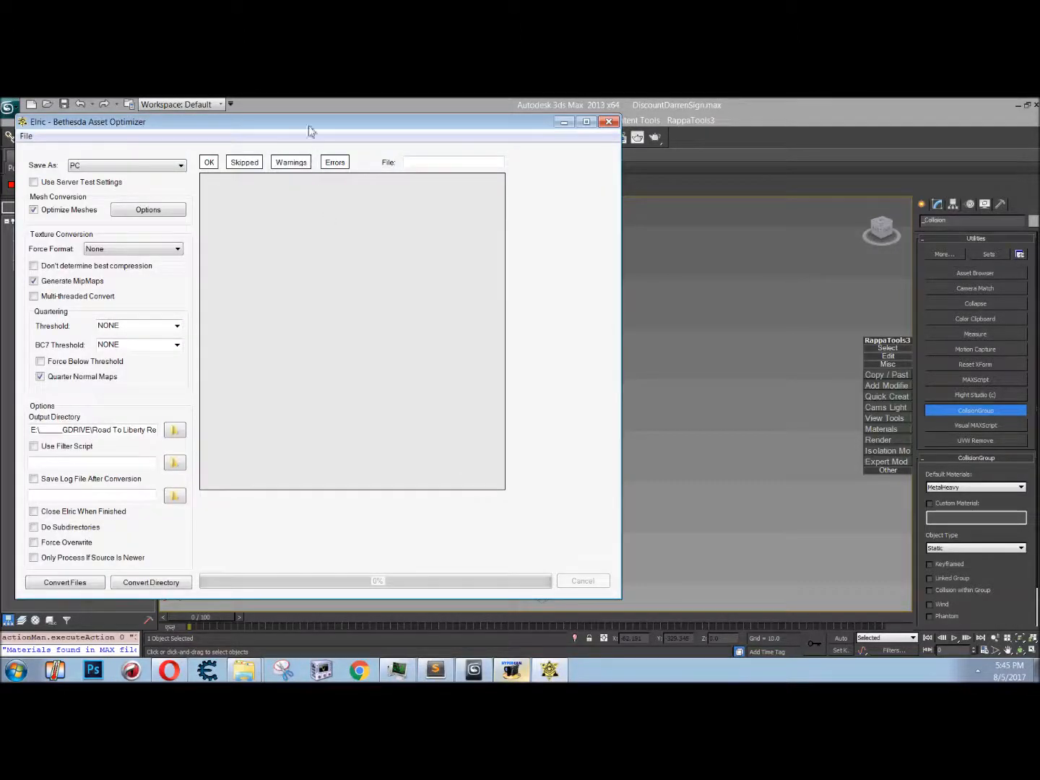
{"action": "left_click_drag", "start_coordinate": [308, 130], "coordinate": [453, 142]}
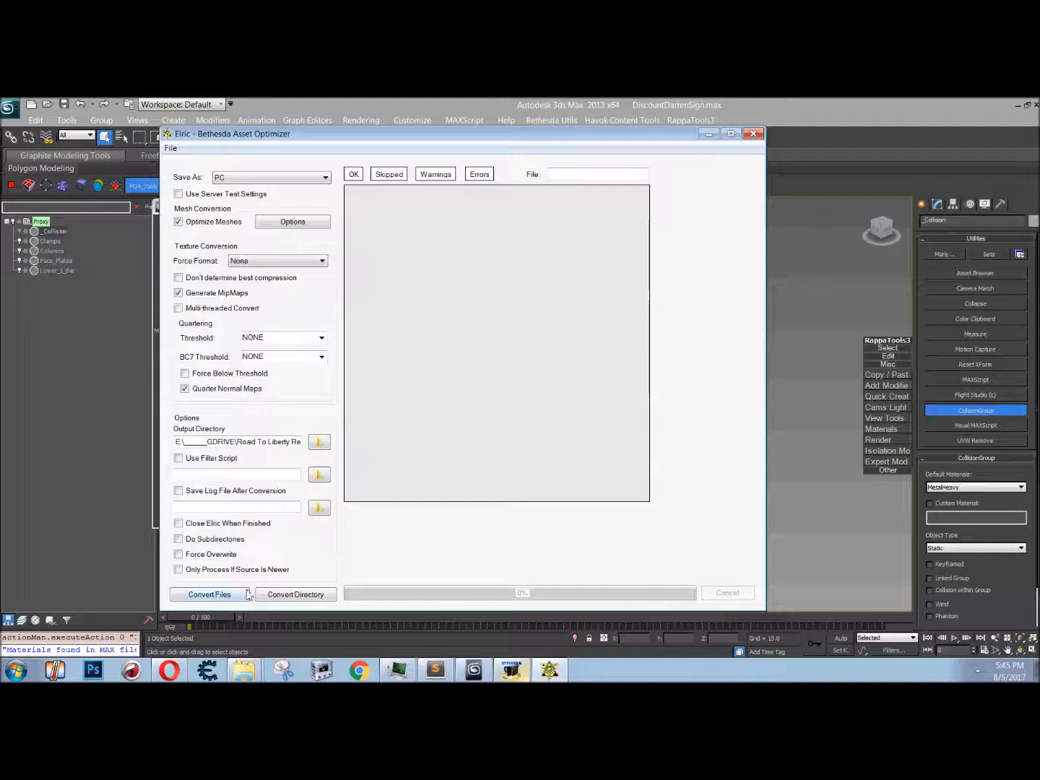
{"action": "left_click", "coordinate": [319, 442]}
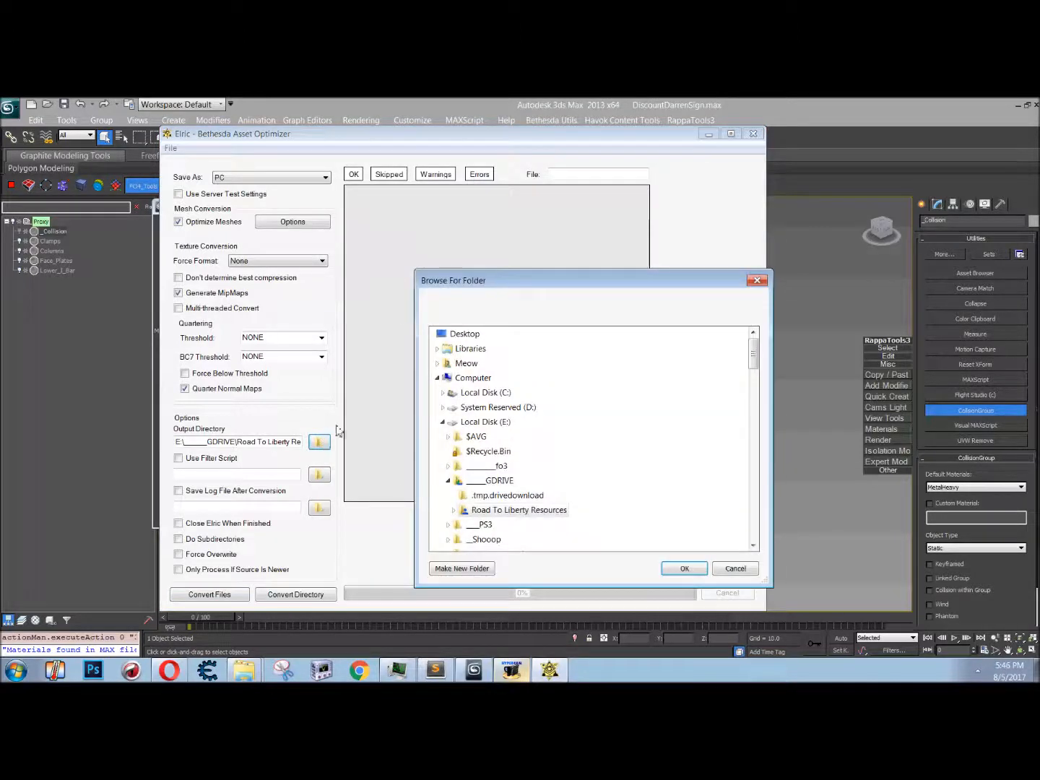
{"action": "left_click", "coordinate": [679, 567]}
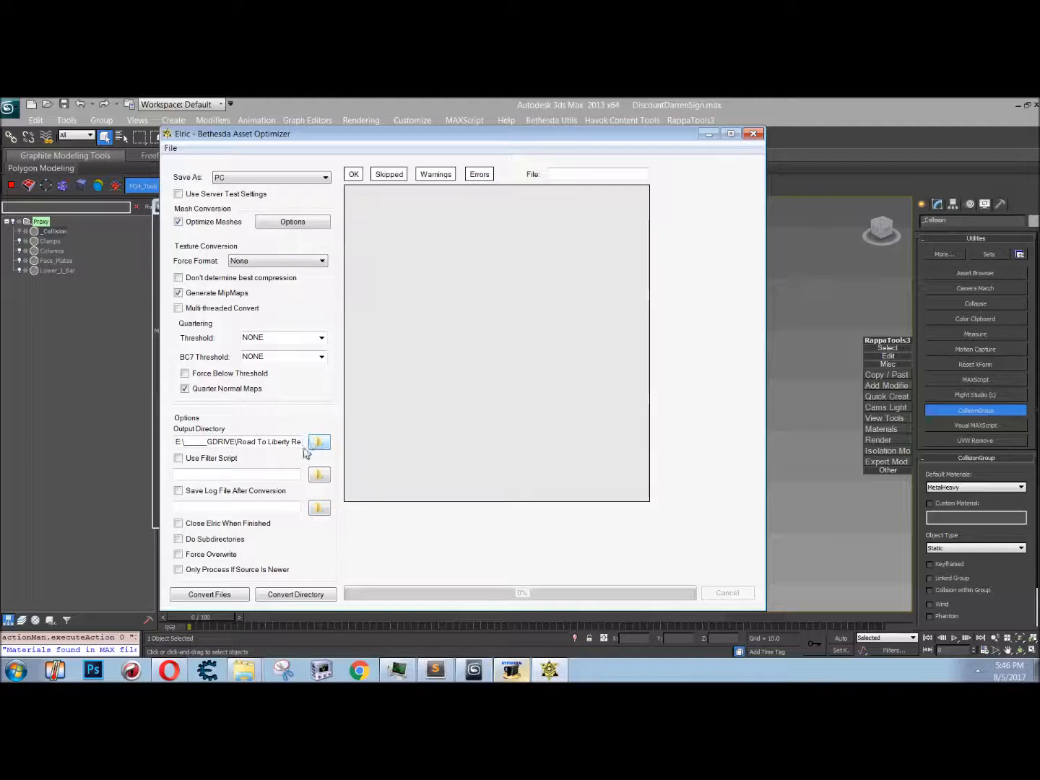
Step: Convert CS_Supply_SignCS_Supply_Sign.nif from Assets\Data\Meshes\_Marth_Signs with Elric, then close the optimizer
{"action": "left_click", "coordinate": [216, 595]}
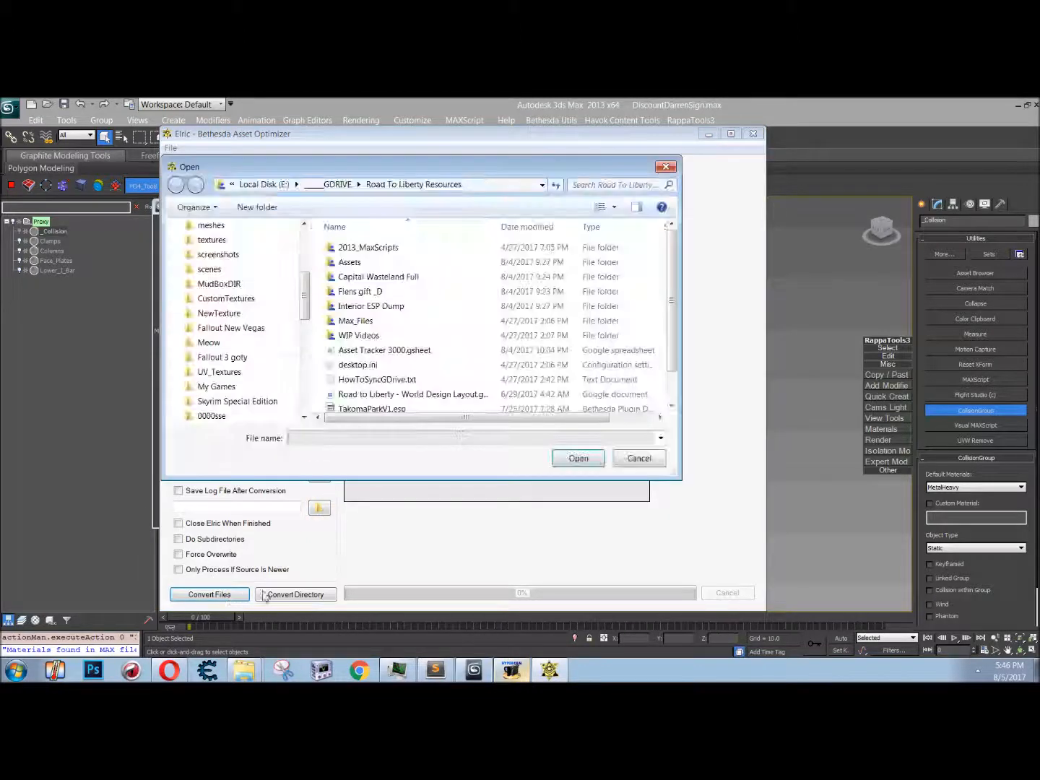
{"action": "double_click", "coordinate": [388, 264]}
{"action": "double_click", "coordinate": [382, 253]}
{"action": "double_click", "coordinate": [380, 260]}
{"action": "right_click", "coordinate": [378, 258]}
{"action": "left_click", "coordinate": [372, 260]}
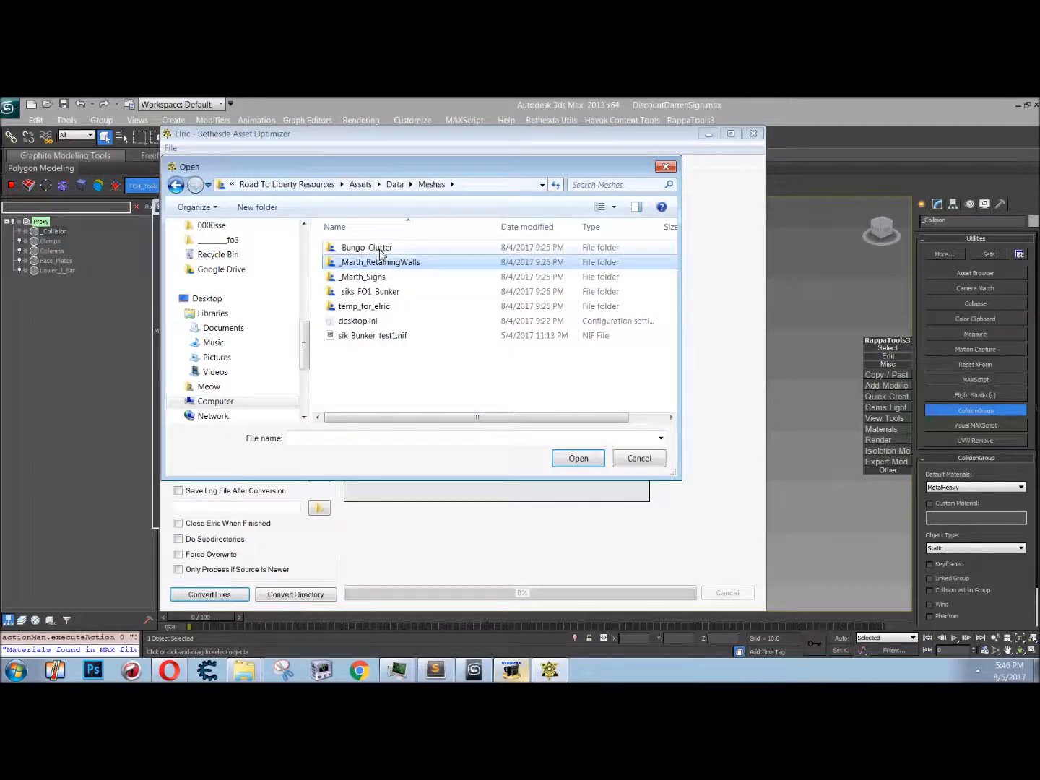
{"action": "double_click", "coordinate": [381, 277]}
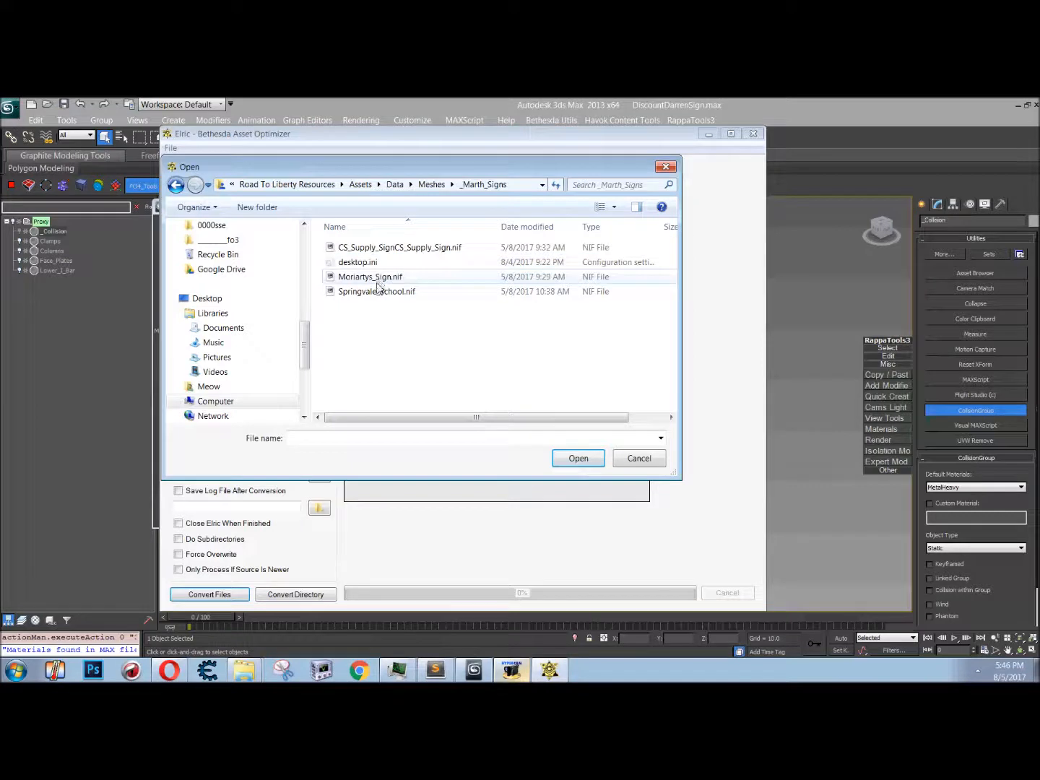
{"action": "double_click", "coordinate": [396, 247]}
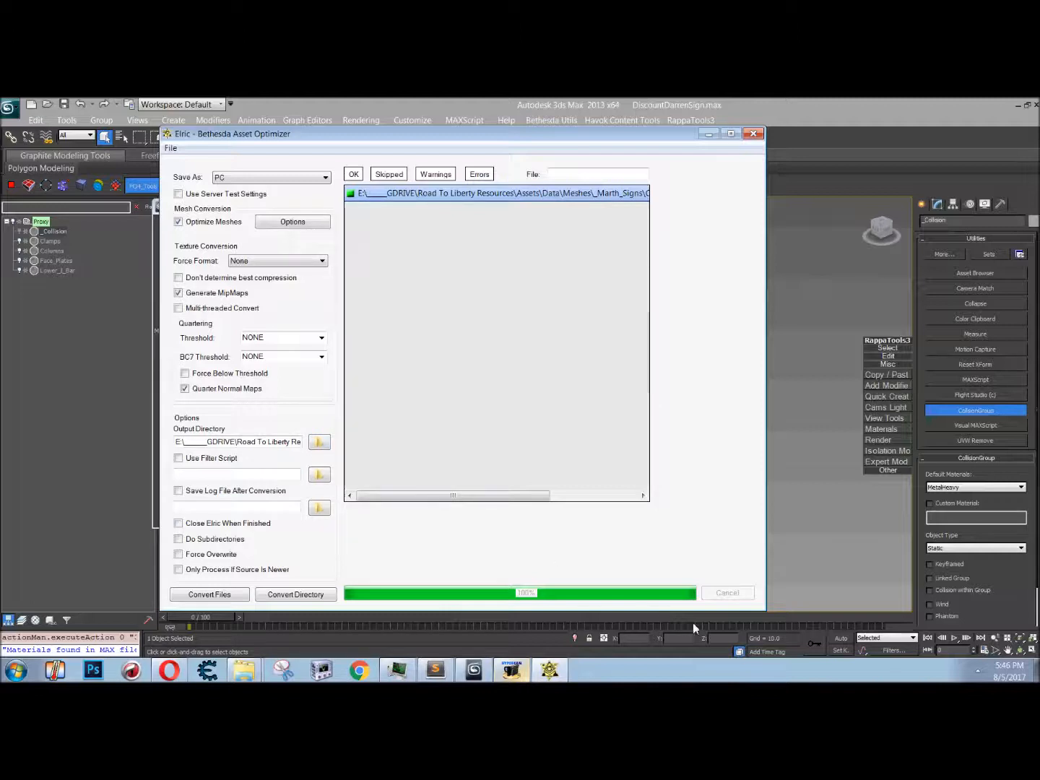
{"action": "left_click", "coordinate": [752, 133]}
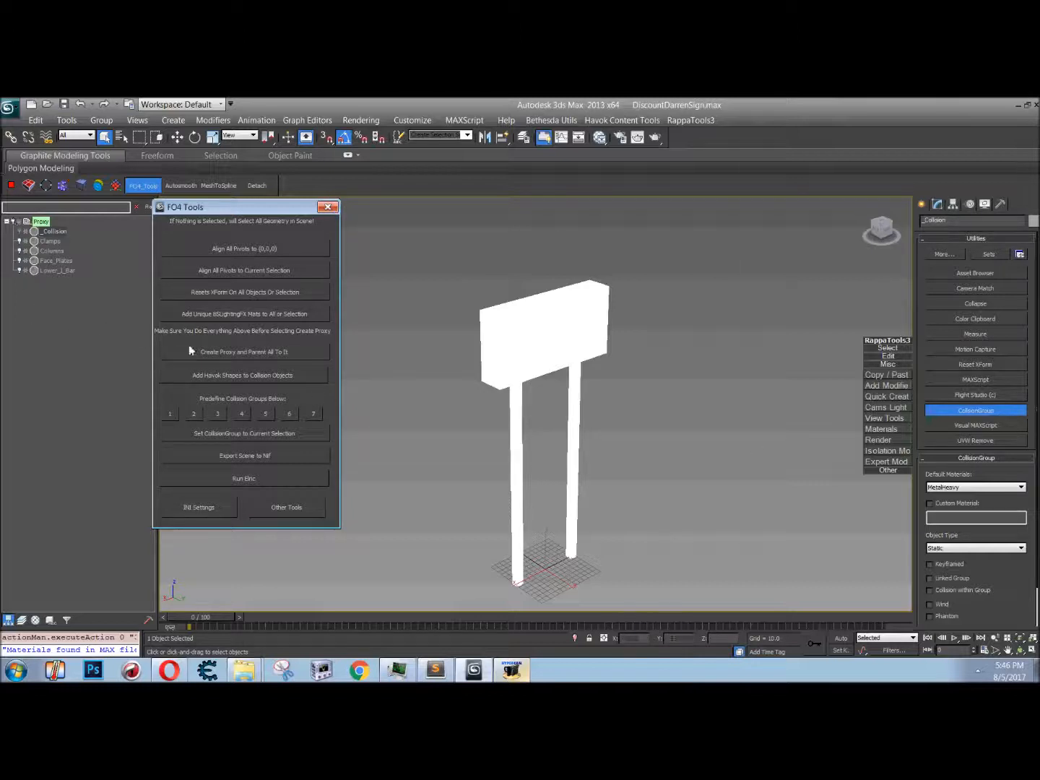
Step: Reload the DiscountDarrenSign.max scene from the Signs folder
{"action": "scroll", "coordinate": [601, 400], "scroll_direction": "down", "scroll_amount": 4}
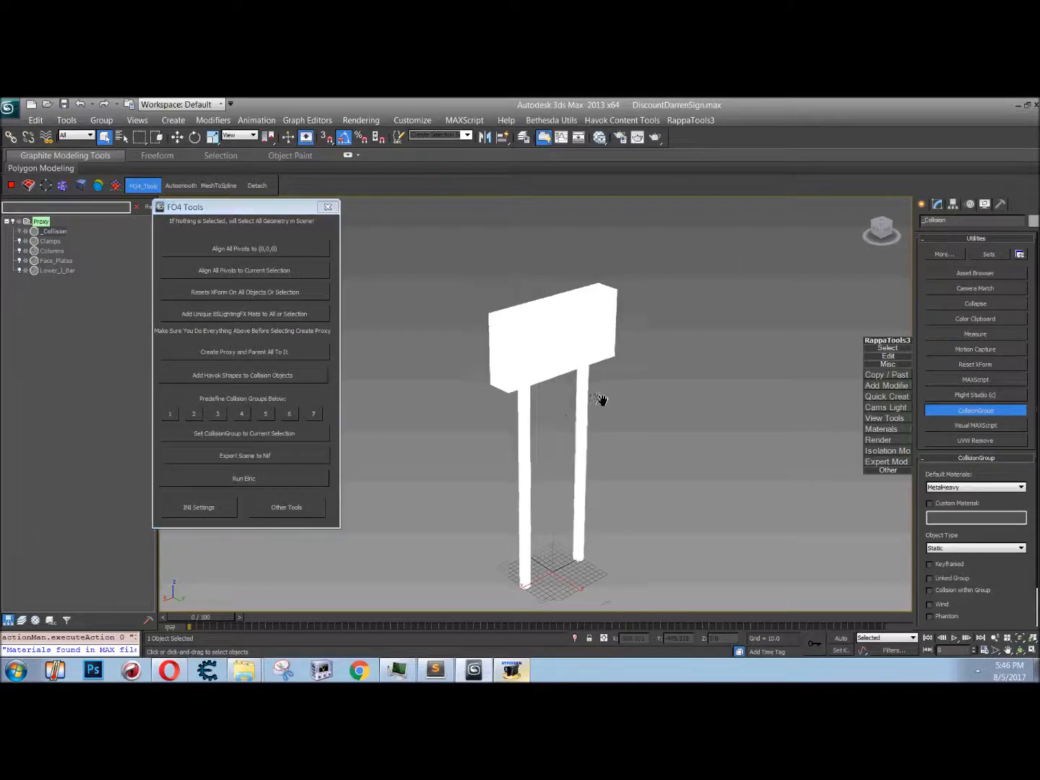
{"action": "left_click", "coordinate": [47, 106]}
{"action": "left_click", "coordinate": [538, 432]}
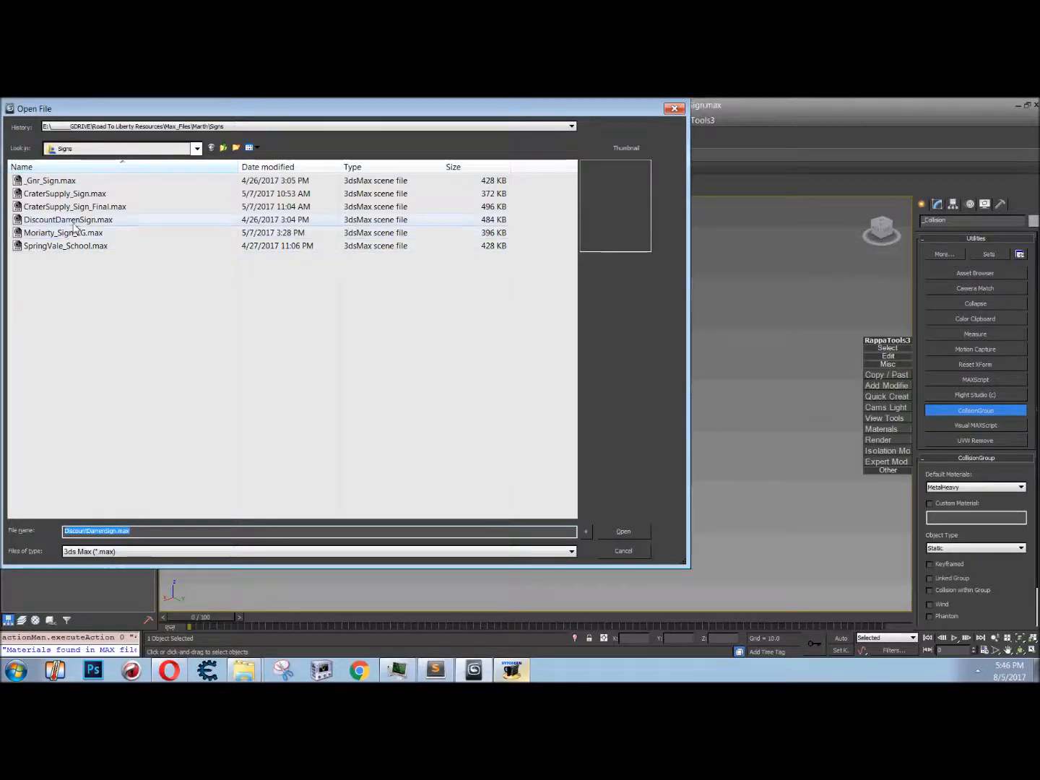
{"action": "double_click", "coordinate": [72, 220]}
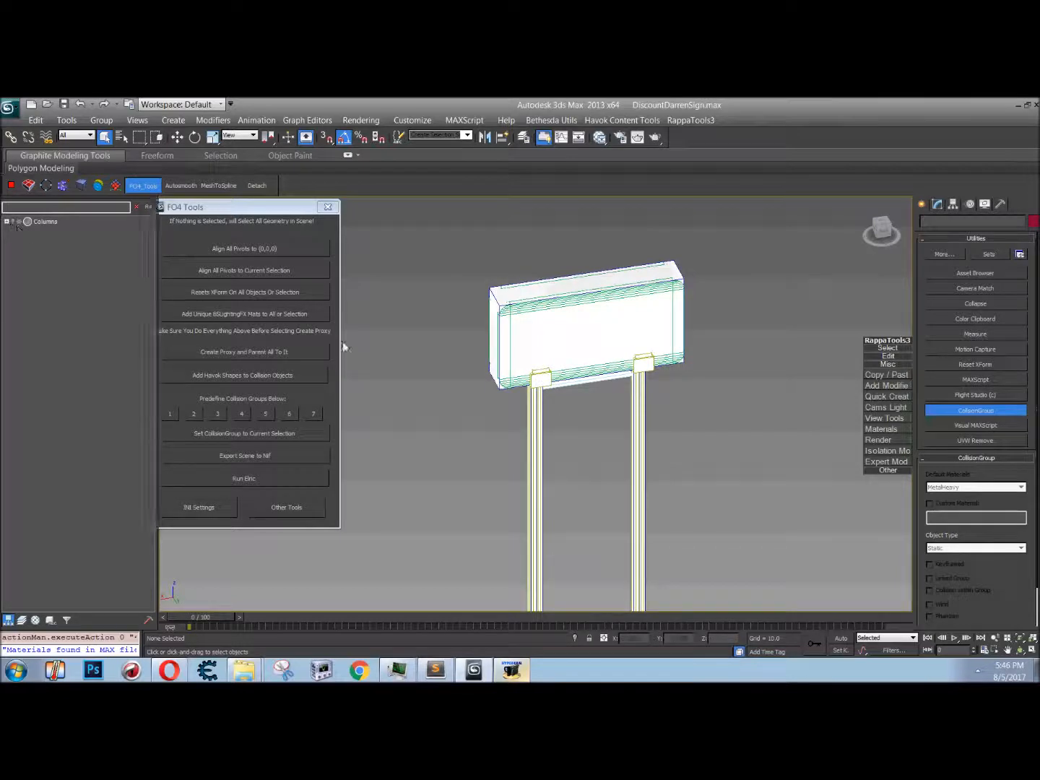
Step: Unlink all of the sign's objects from the Columns parent in Schematic View, then close it
{"action": "left_click_drag", "start_coordinate": [275, 208], "coordinate": [314, 219]}
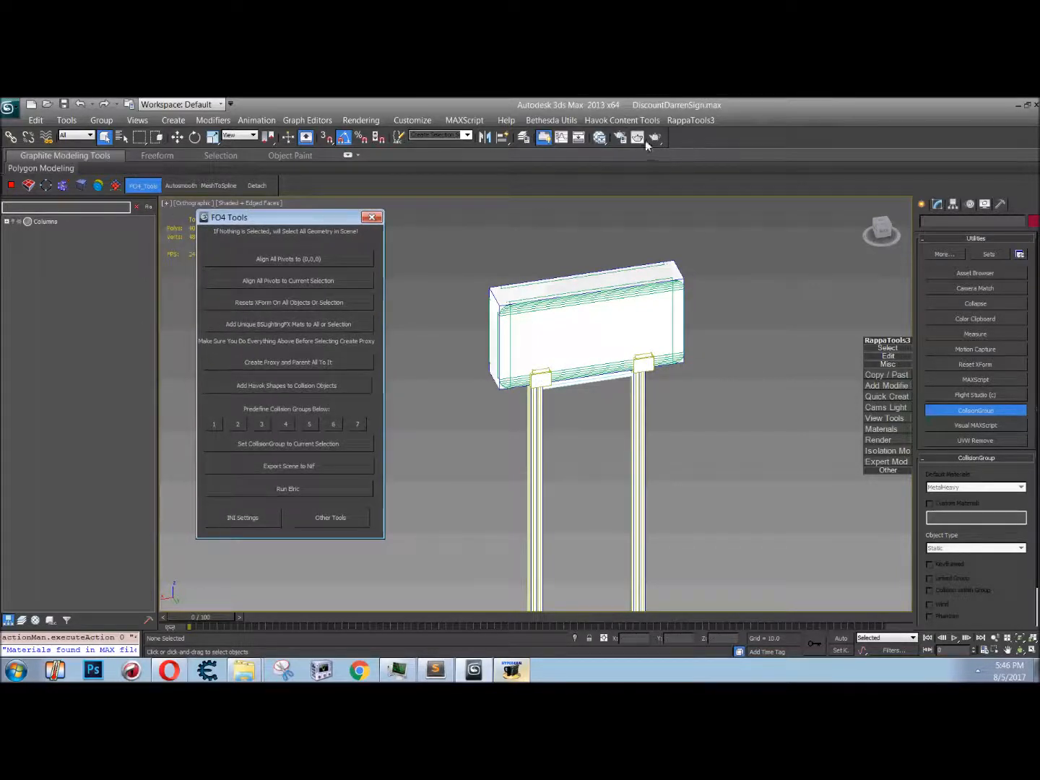
{"action": "left_click", "coordinate": [579, 137]}
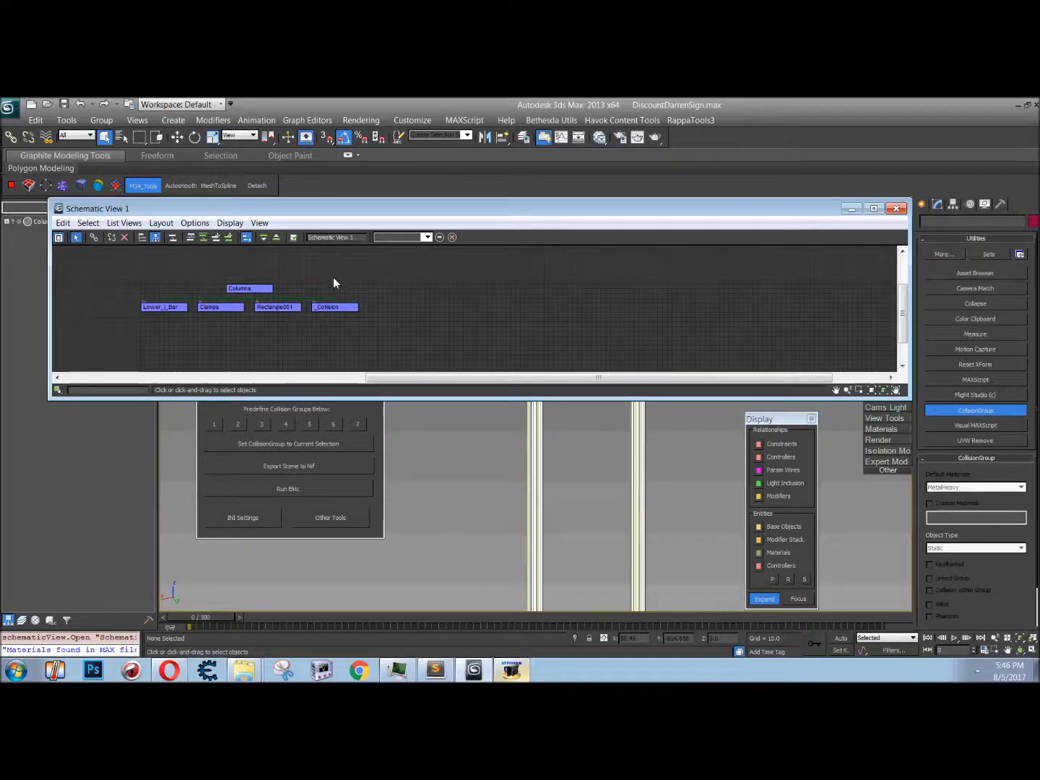
{"action": "key", "text": "ctrl+a"}
{"action": "left_click", "coordinate": [111, 237]}
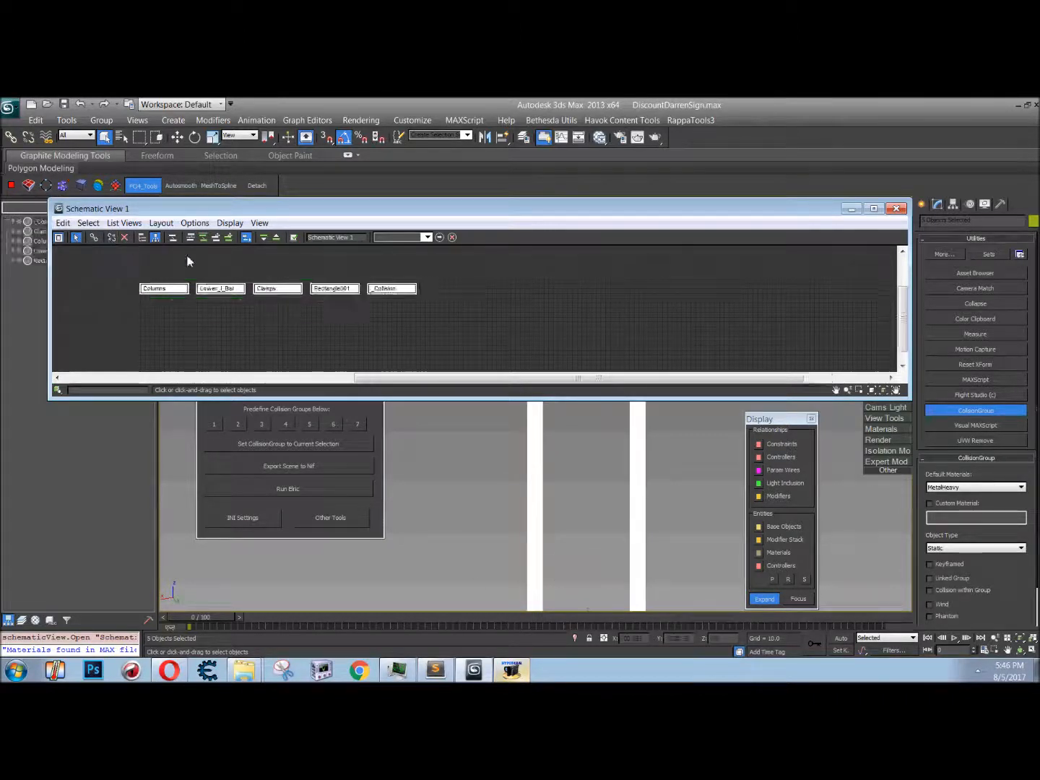
{"action": "left_click", "coordinate": [898, 211]}
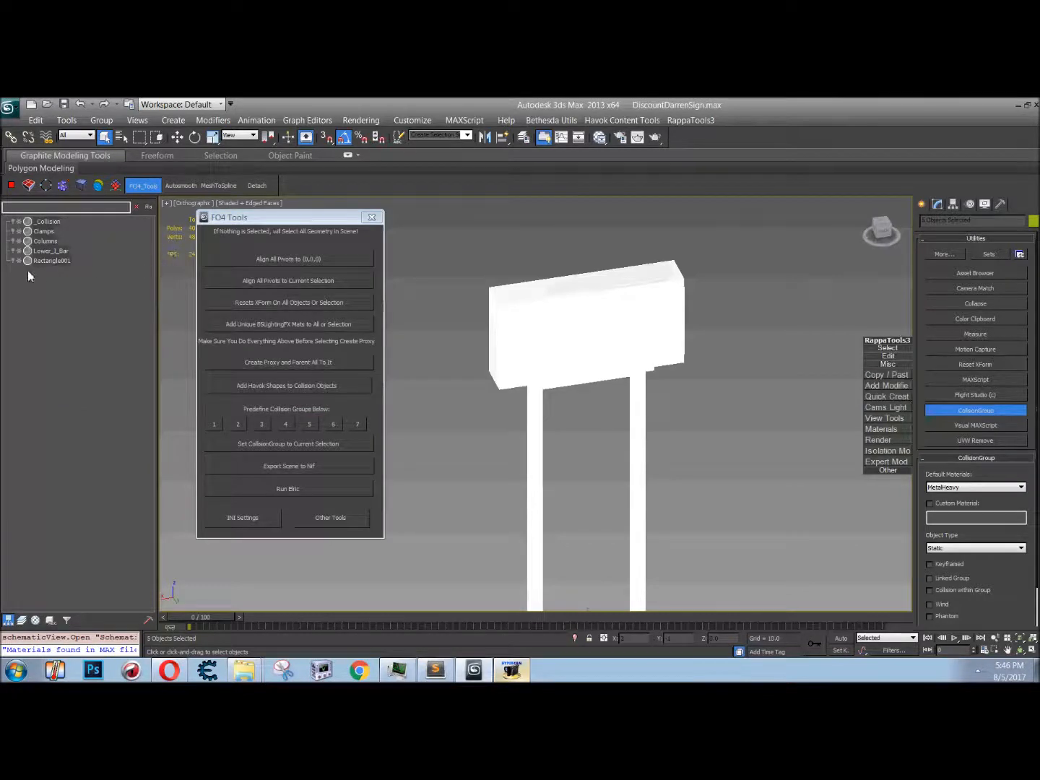
Step: Select Rectangle001 and hide the _Collision object so the sign's face plates are exposed
{"action": "left_click", "coordinate": [48, 261]}
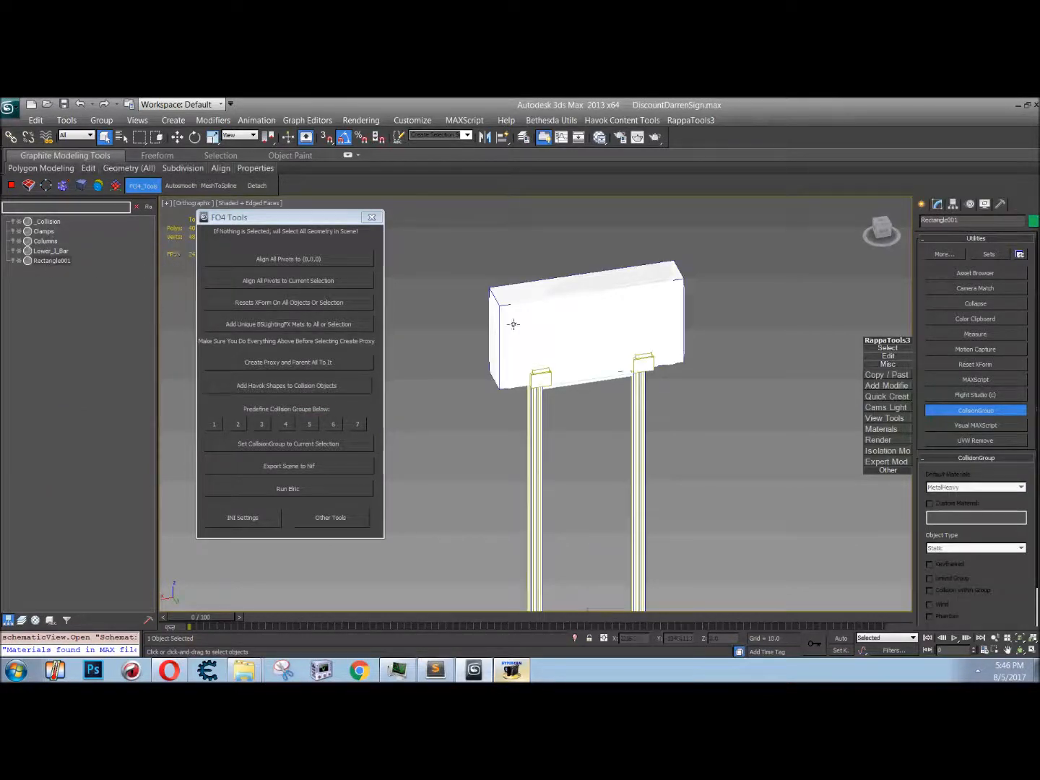
{"action": "middle_click_drag", "start_coordinate": [531, 342], "coordinate": [510, 313]}
{"action": "left_click", "coordinate": [13, 223]}
{"action": "middle_click_drag", "start_coordinate": [605, 414], "coordinate": [627, 439], "text": "alt"}
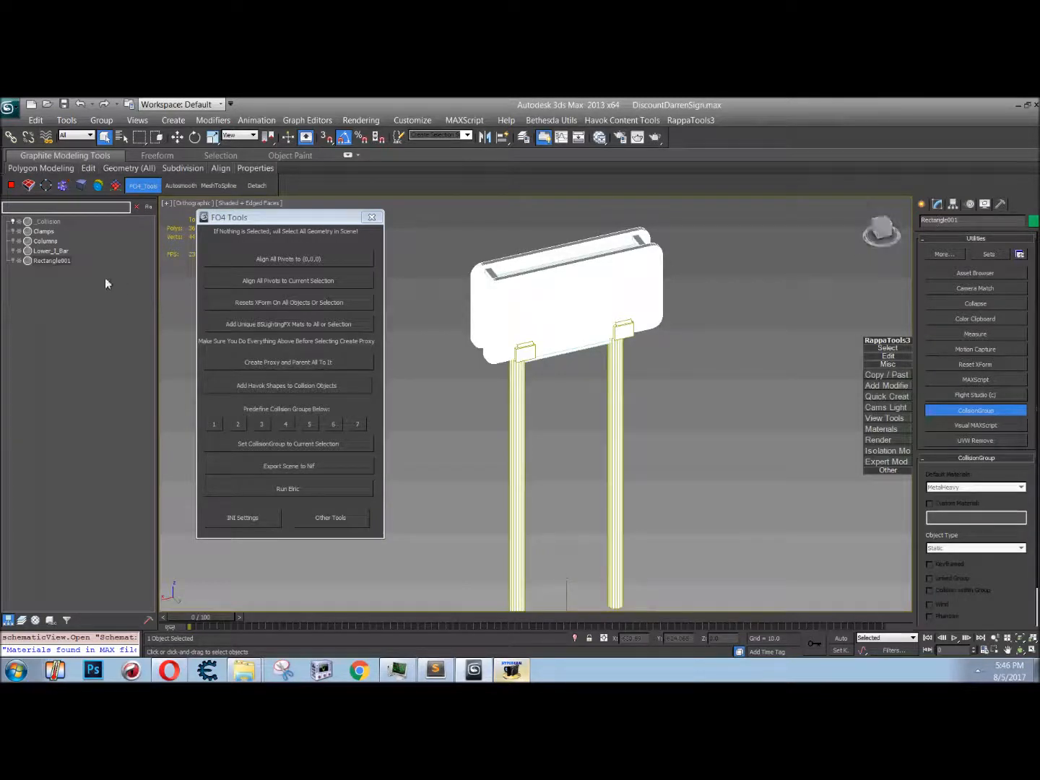
Step: Remove the materials from all five sign objects with UVW Remove, with Set Gray enabled, and check the scene materials in the Material Editor
{"action": "key", "text": "ctrl+a"}
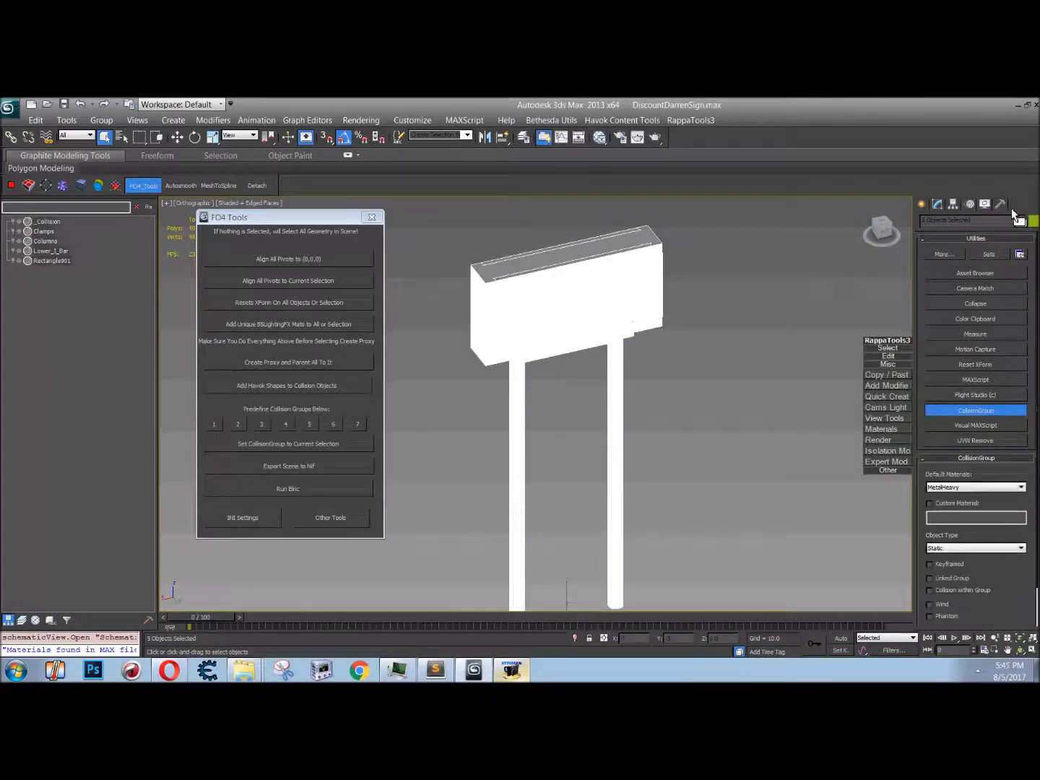
{"action": "left_click", "coordinate": [975, 440]}
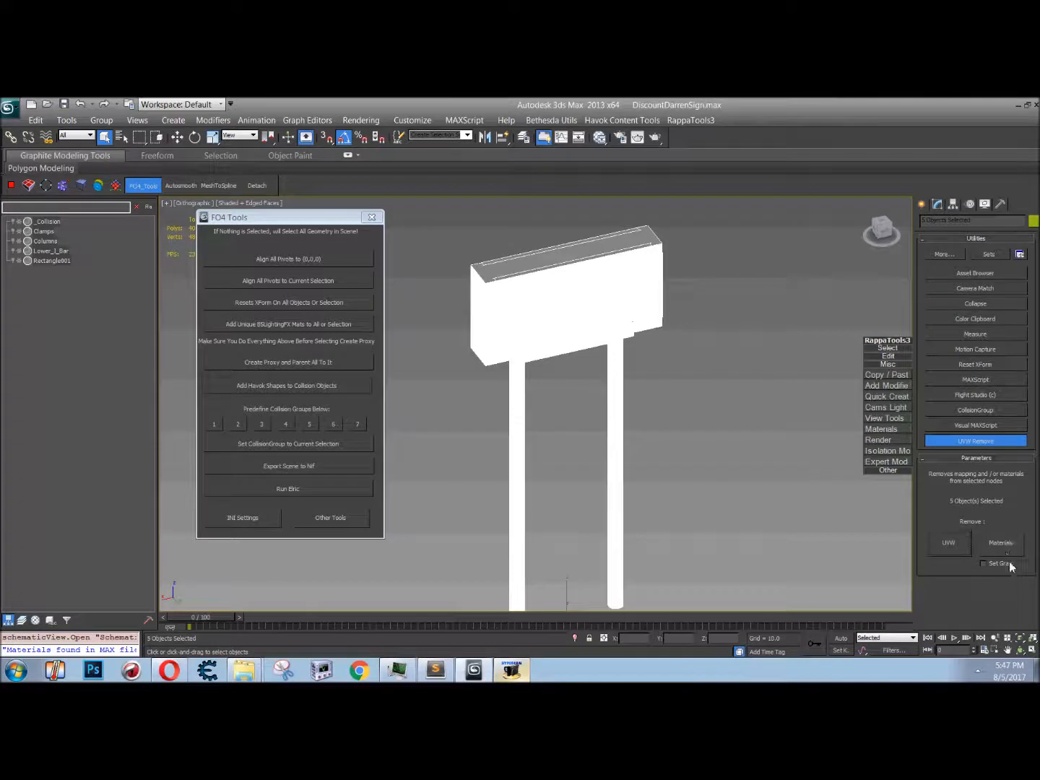
{"action": "left_click", "coordinate": [1005, 546]}
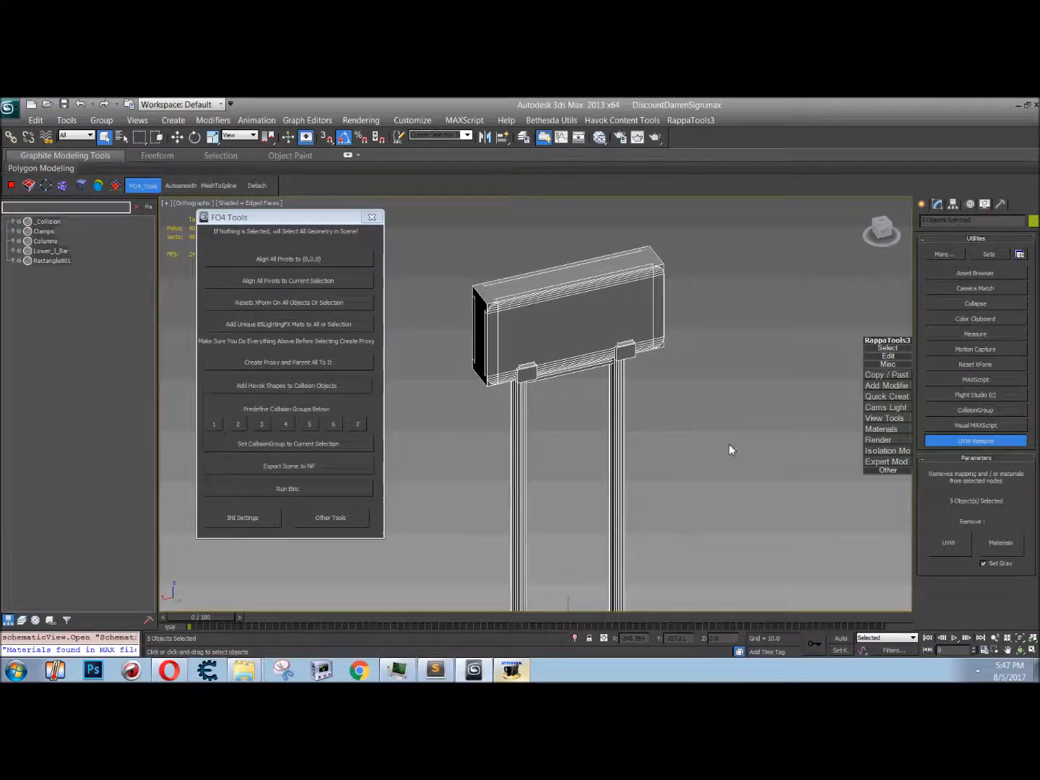
{"action": "key", "text": "m"}
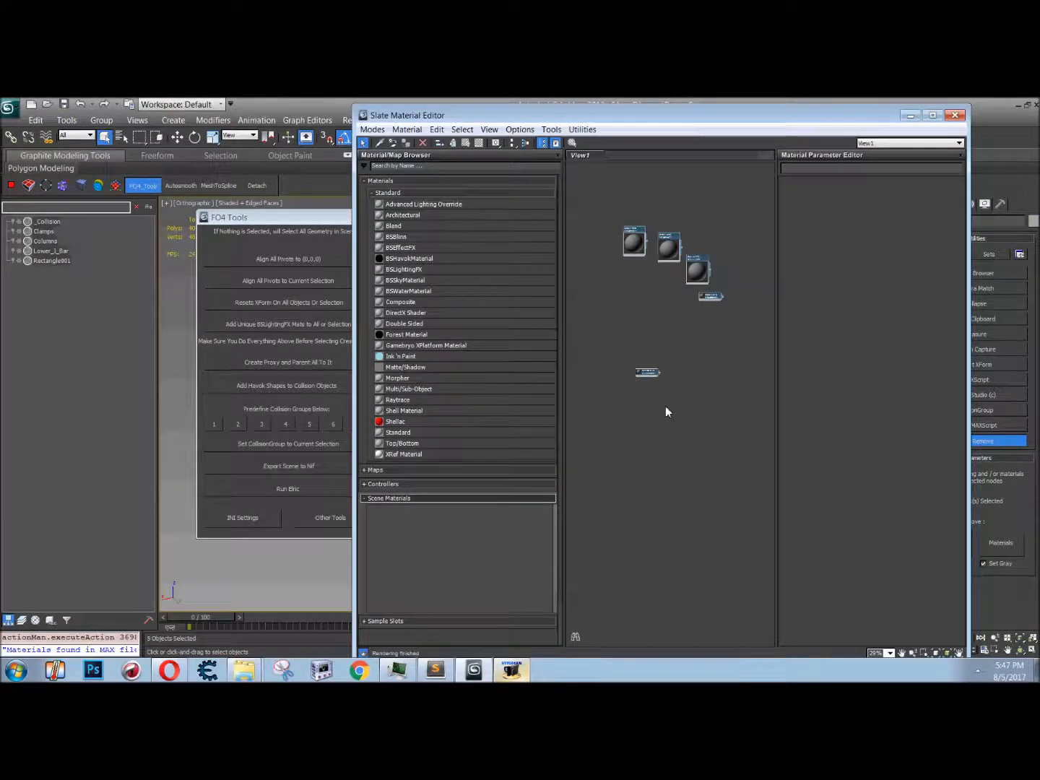
{"action": "left_click", "coordinate": [955, 116]}
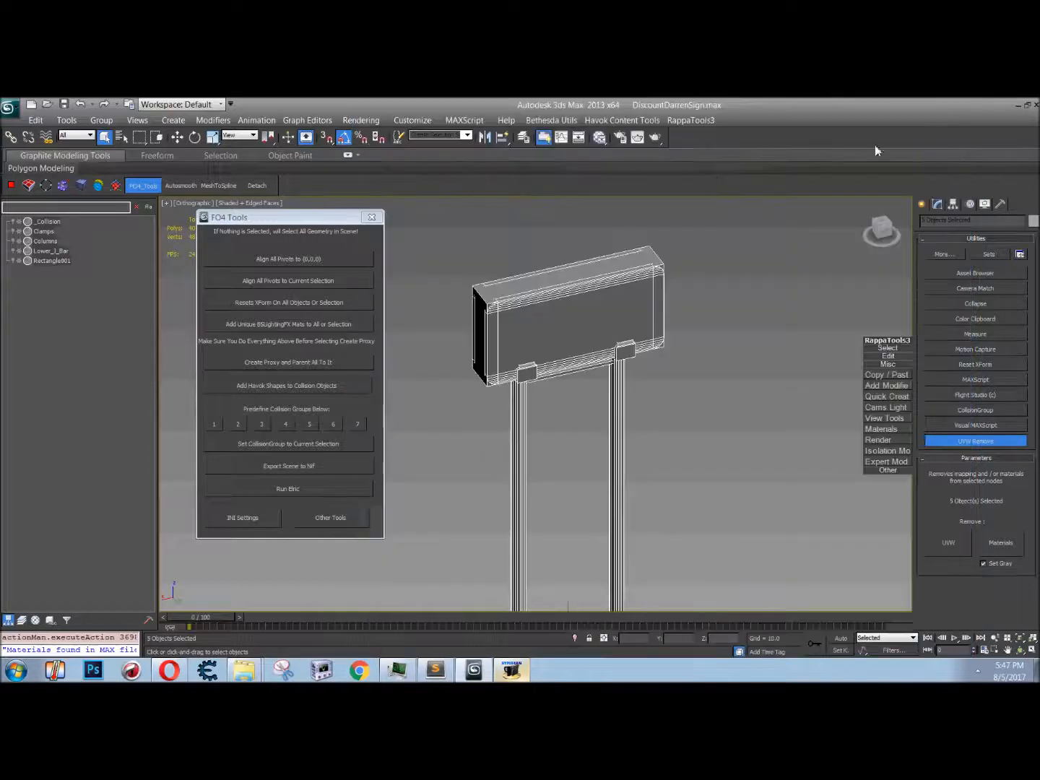
{"action": "left_click", "coordinate": [767, 418]}
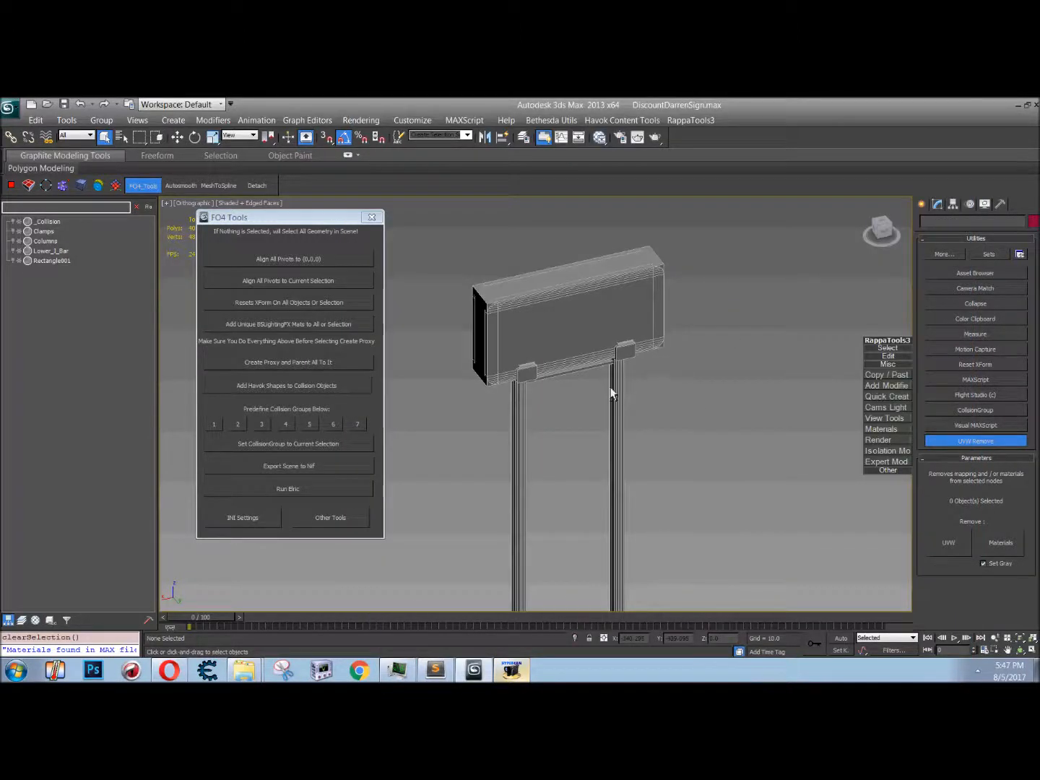
Step: Hide the _Collision object and switch the viewport to a perspective view of the whole sign
{"action": "left_click", "coordinate": [15, 221]}
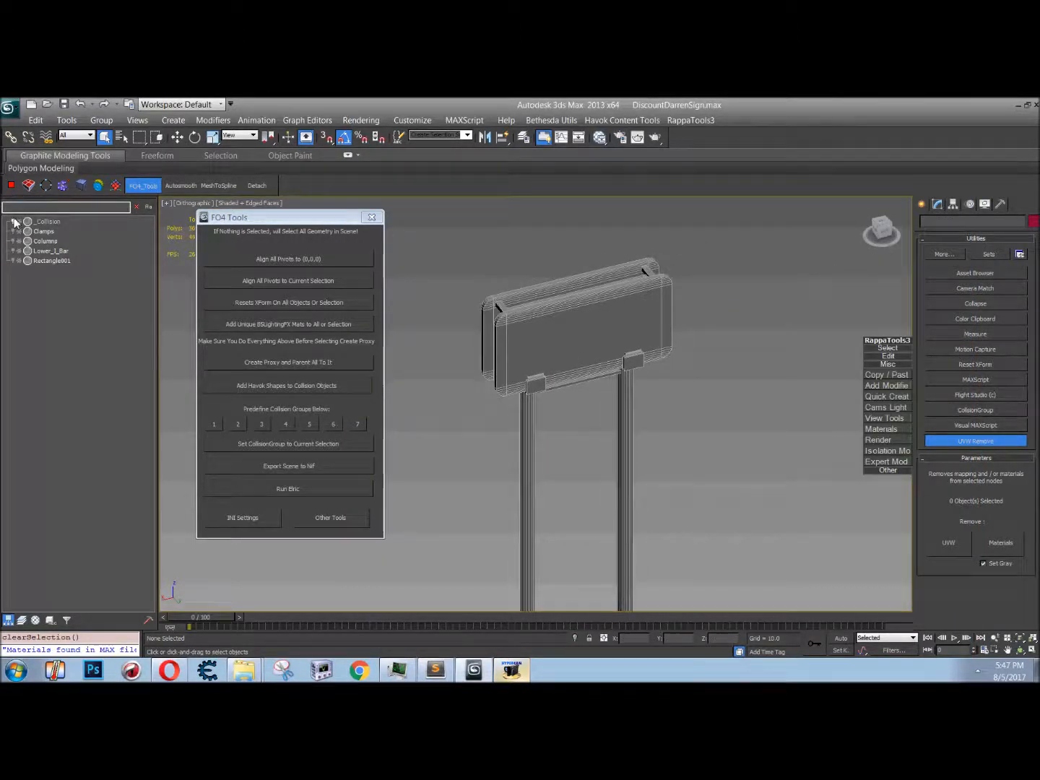
{"action": "left_click", "coordinate": [938, 205]}
{"action": "middle_click_drag", "start_coordinate": [729, 380], "coordinate": [626, 428], "text": "alt"}
{"action": "key", "text": "p"}
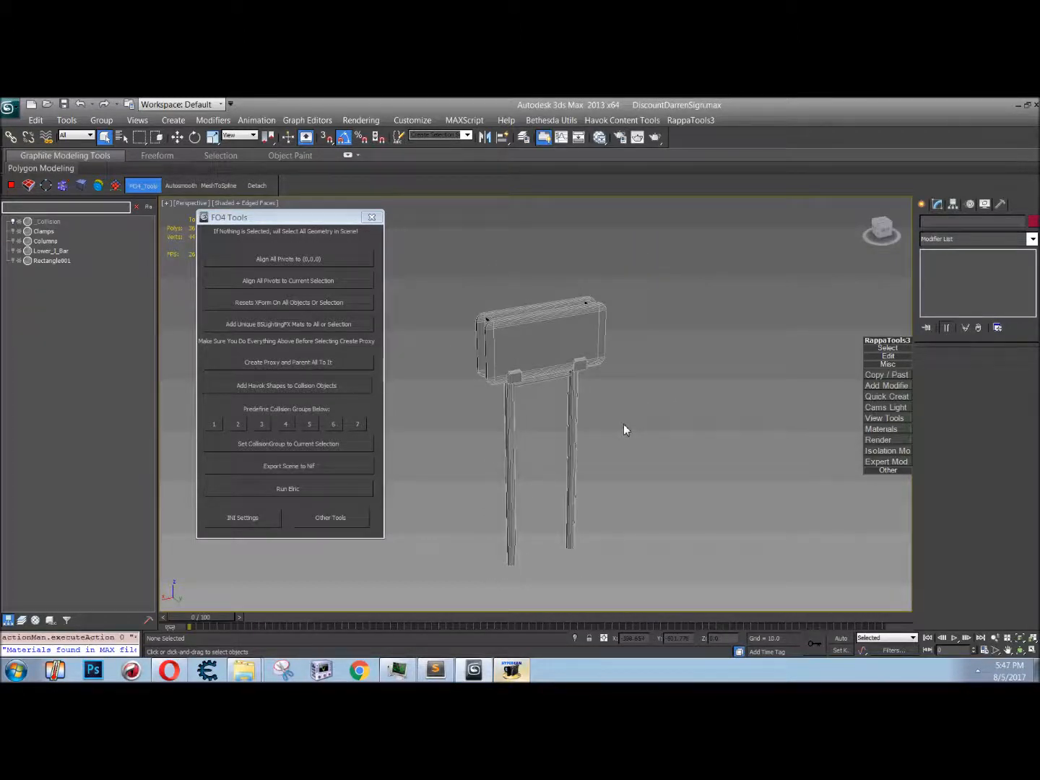
{"action": "scroll", "coordinate": [601, 491], "scroll_direction": "down", "scroll_amount": 3}
{"action": "scroll", "coordinate": [590, 491], "scroll_direction": "up", "scroll_amount": 5}
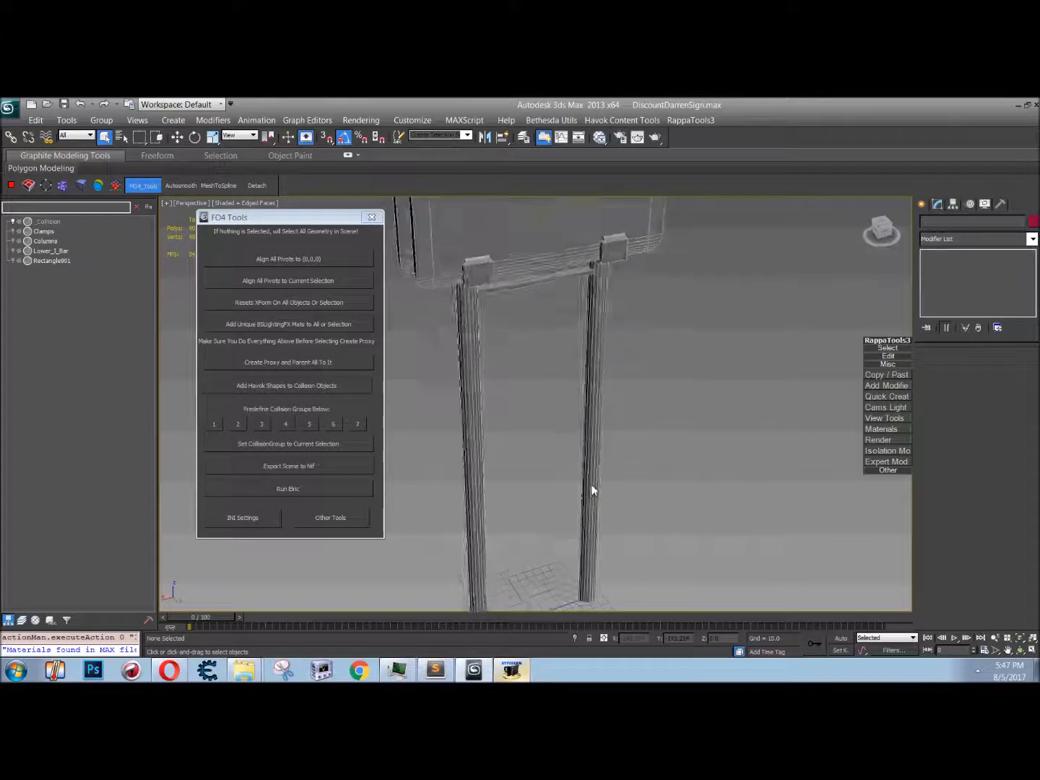
{"action": "scroll", "coordinate": [570, 469], "scroll_direction": "down", "scroll_amount": 6}
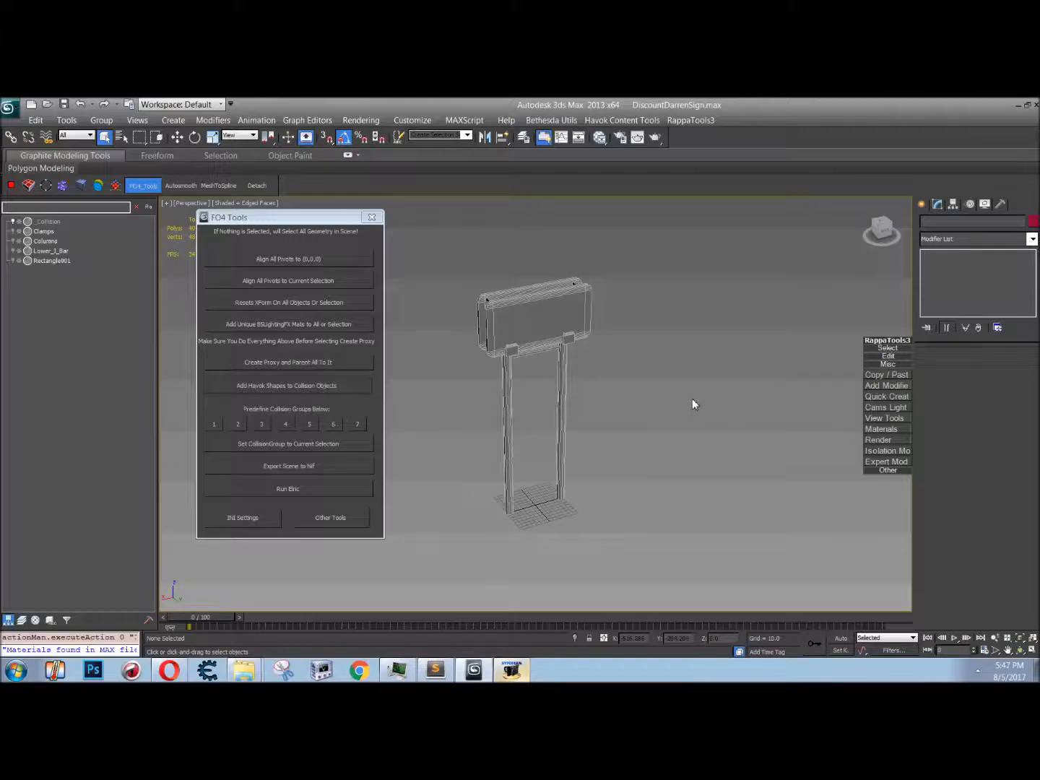
Step: Try rotating Rectangle001 by about -70° around Z from a pivot moved away from the sign, and undo the changes
{"action": "left_click", "coordinate": [570, 339]}
{"action": "key", "text": "e"}
{"action": "left_click_drag", "start_coordinate": [578, 455], "coordinate": [543, 489]}
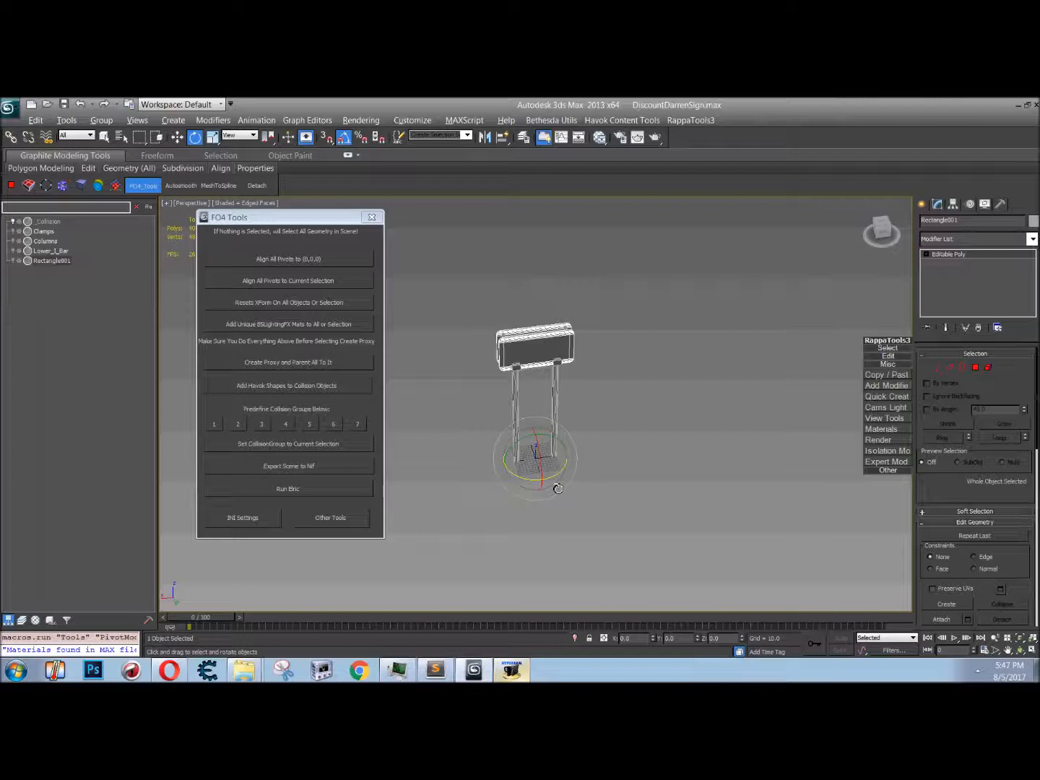
{"action": "key", "text": "w"}
{"action": "left_click_drag", "start_coordinate": [529, 467], "coordinate": [695, 500]}
{"action": "key", "text": "Insert"}
{"action": "key", "text": "e"}
{"action": "left_click_drag", "start_coordinate": [705, 517], "coordinate": [667, 514]}
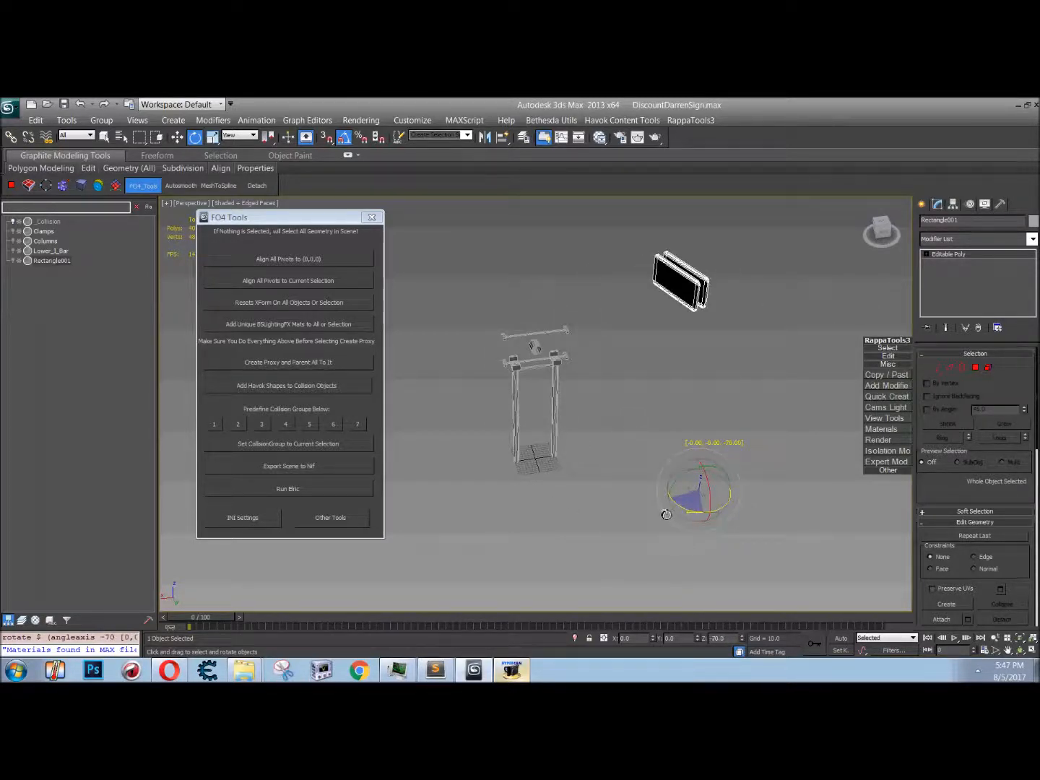
{"action": "key", "text": "ctrl+z"}
{"action": "key", "text": "ctrl+z"}
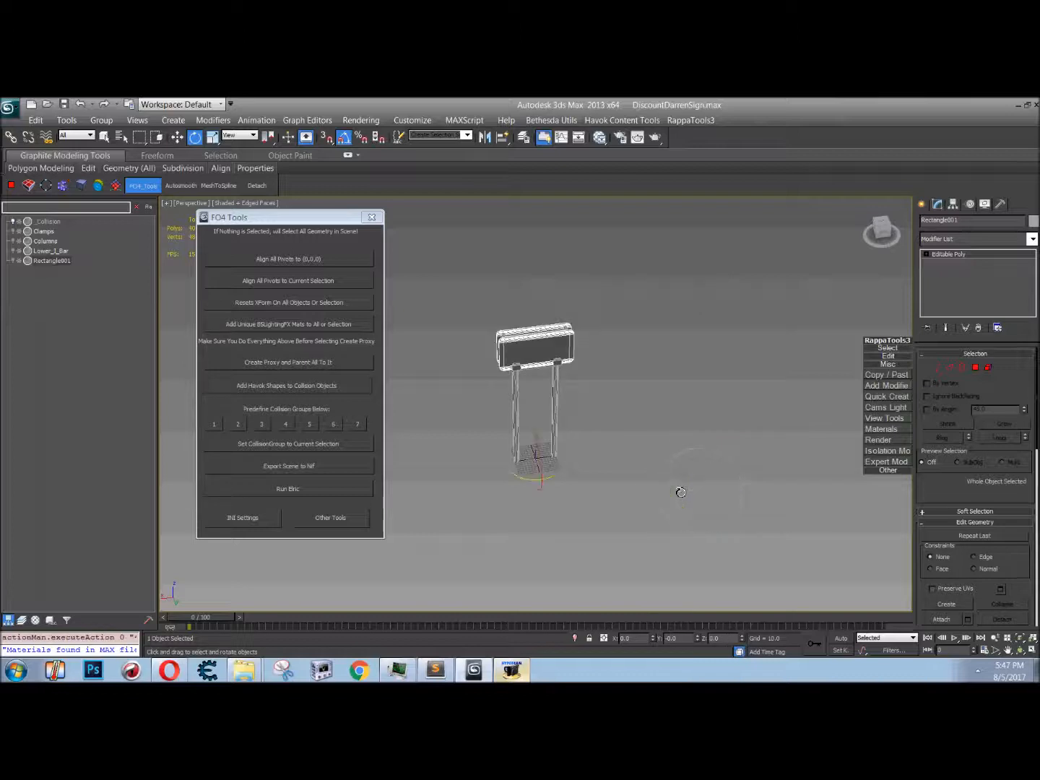
Step: Examine Rectangle001's pivot between the column bases in relation to the grid origin and the face plates
{"action": "middle_click_drag", "start_coordinate": [637, 444], "coordinate": [624, 436], "text": "alt"}
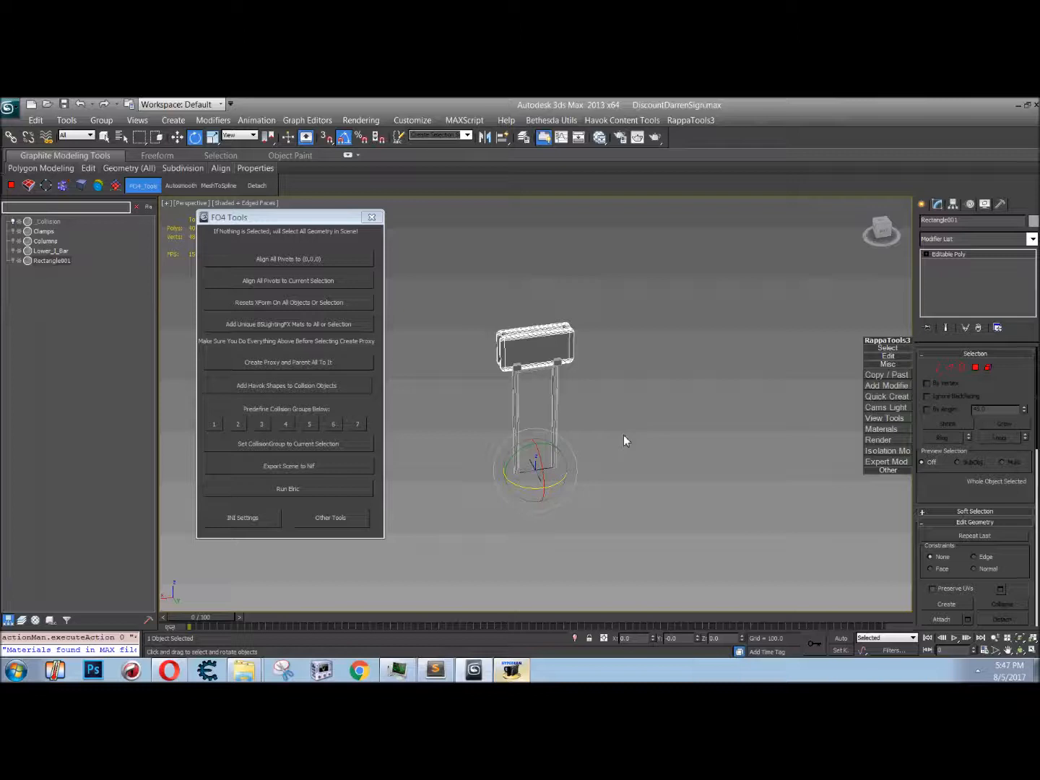
{"action": "middle_click_drag", "start_coordinate": [576, 395], "coordinate": [553, 391], "text": "alt"}
{"action": "scroll", "coordinate": [555, 399], "scroll_direction": "up", "scroll_amount": 5}
{"action": "middle_click_drag", "start_coordinate": [554, 391], "coordinate": [604, 390]}
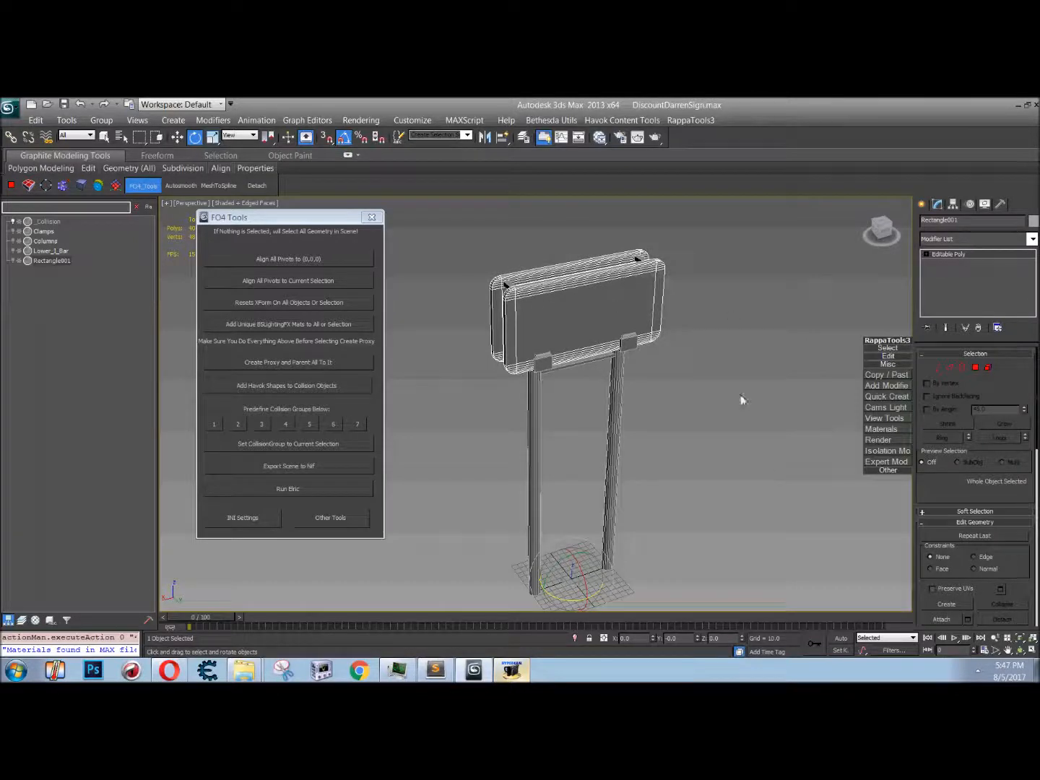
{"action": "middle_click_drag", "start_coordinate": [614, 449], "coordinate": [576, 399]}
{"action": "scroll", "coordinate": [575, 401], "scroll_direction": "down", "scroll_amount": 3}
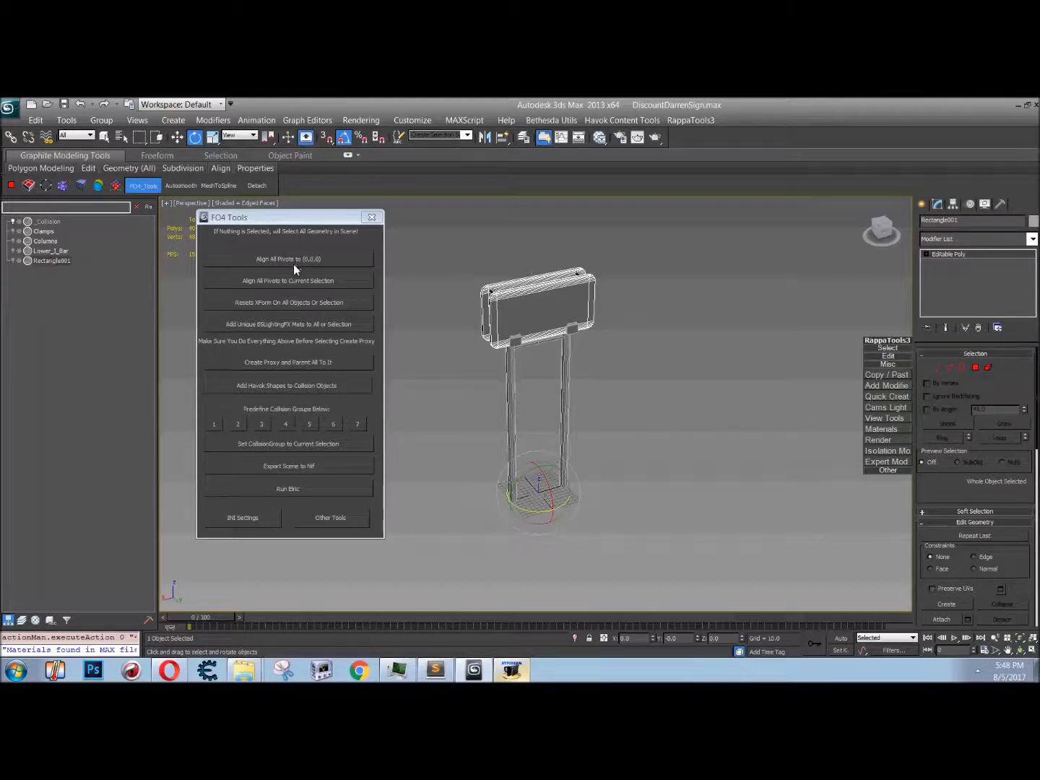
{"action": "left_click", "coordinate": [597, 376]}
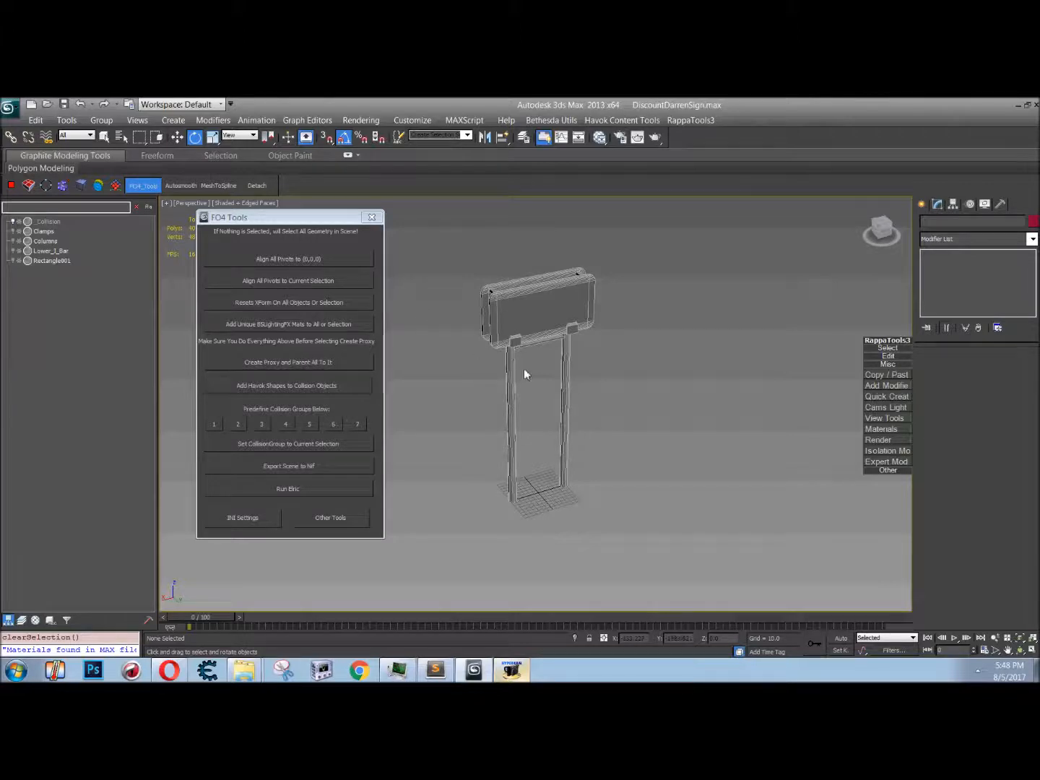
{"action": "left_click", "coordinate": [554, 328]}
{"action": "middle_click_drag", "start_coordinate": [564, 507], "coordinate": [595, 458], "text": "alt"}
{"action": "scroll", "coordinate": [569, 412], "scroll_direction": "up", "scroll_amount": 5}
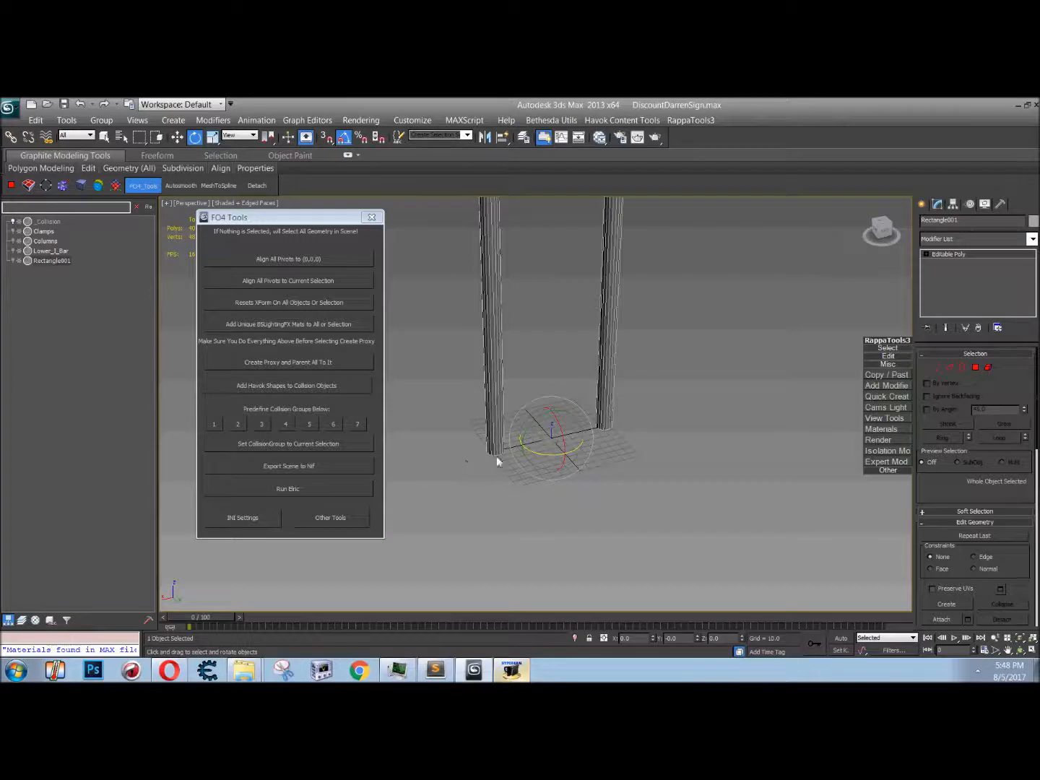
{"action": "scroll", "coordinate": [560, 426], "scroll_direction": "down", "scroll_amount": 5}
{"action": "middle_click_drag", "start_coordinate": [592, 381], "coordinate": [586, 414]}
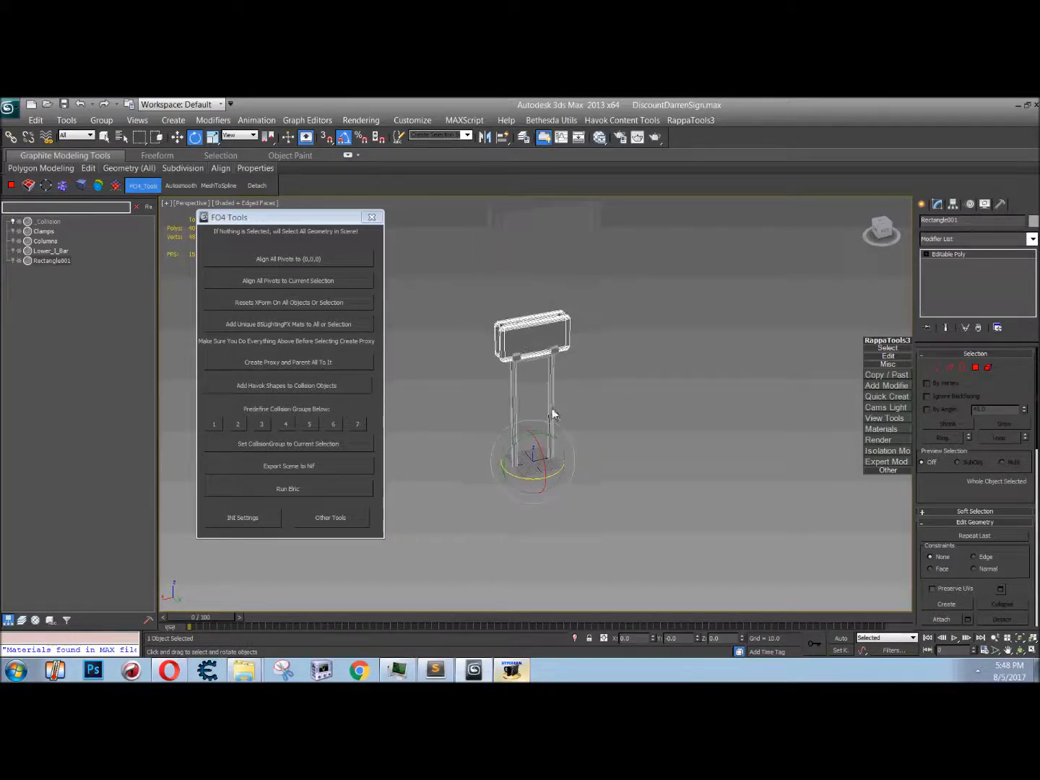
{"action": "scroll", "coordinate": [551, 409], "scroll_direction": "up", "scroll_amount": 2}
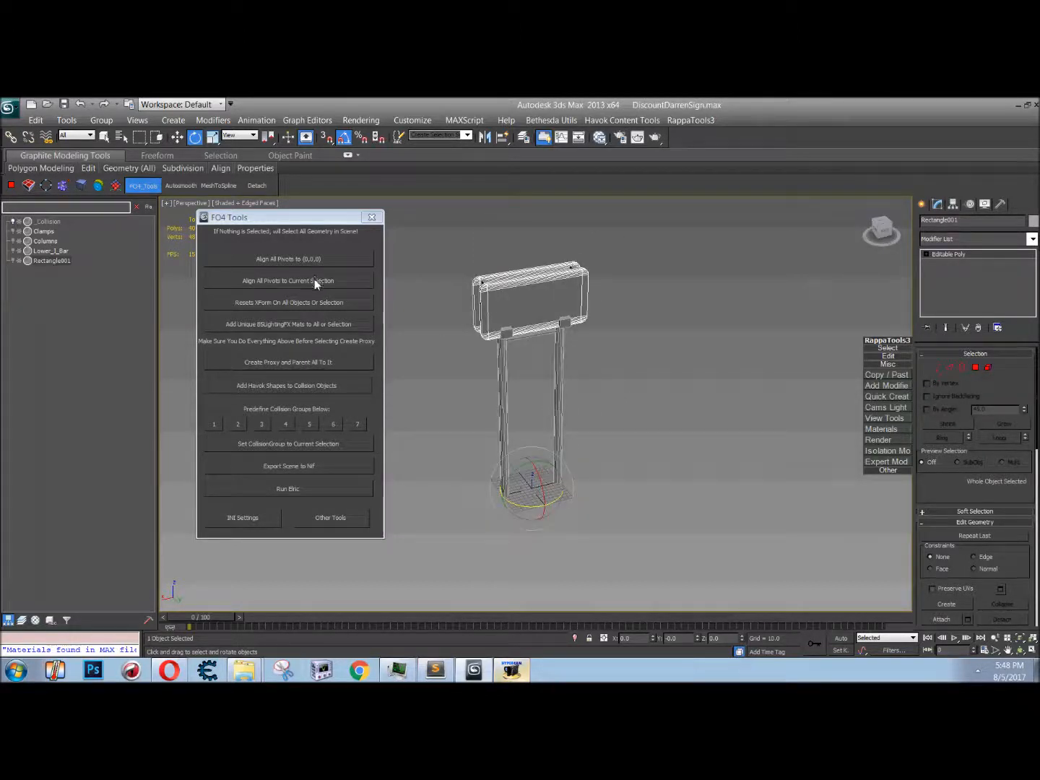
Step: Offset the Columns object's pivot away from the sign, and align all pivots to the selected Rectangle001 with FO4 Tools
{"action": "left_click", "coordinate": [559, 348]}
{"action": "key", "text": "w"}
{"action": "left_click_drag", "start_coordinate": [529, 495], "coordinate": [696, 473]}
{"action": "key", "text": "Insert"}
{"action": "left_click", "coordinate": [510, 291]}
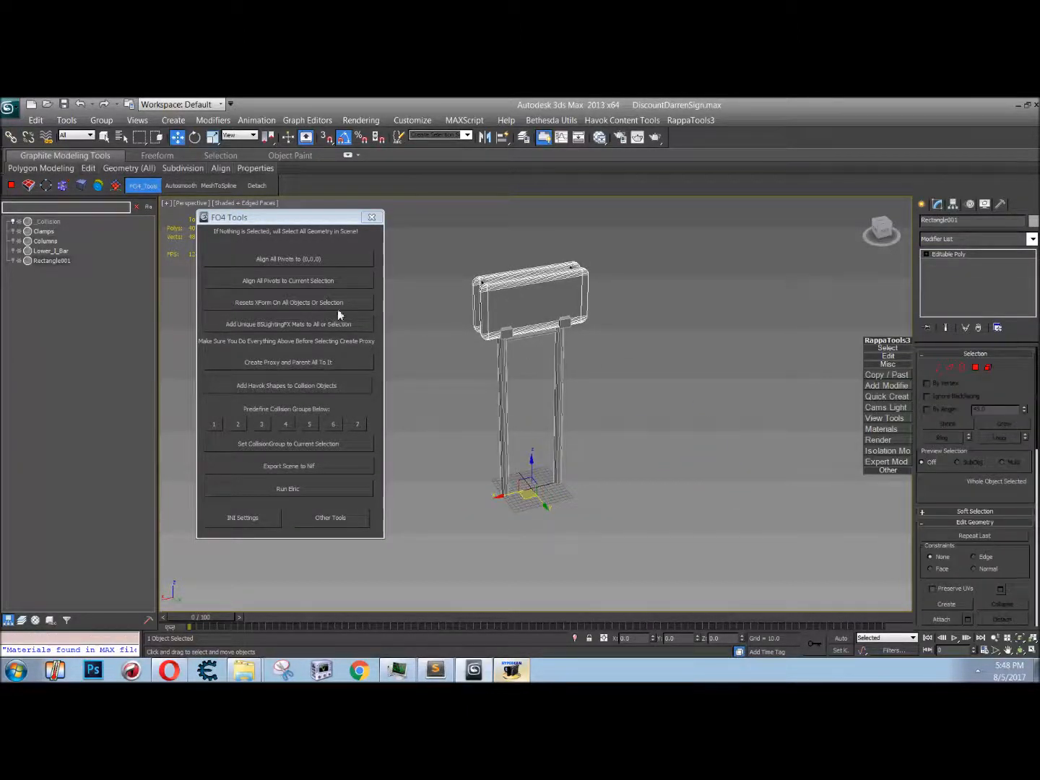
{"action": "left_click", "coordinate": [290, 282]}
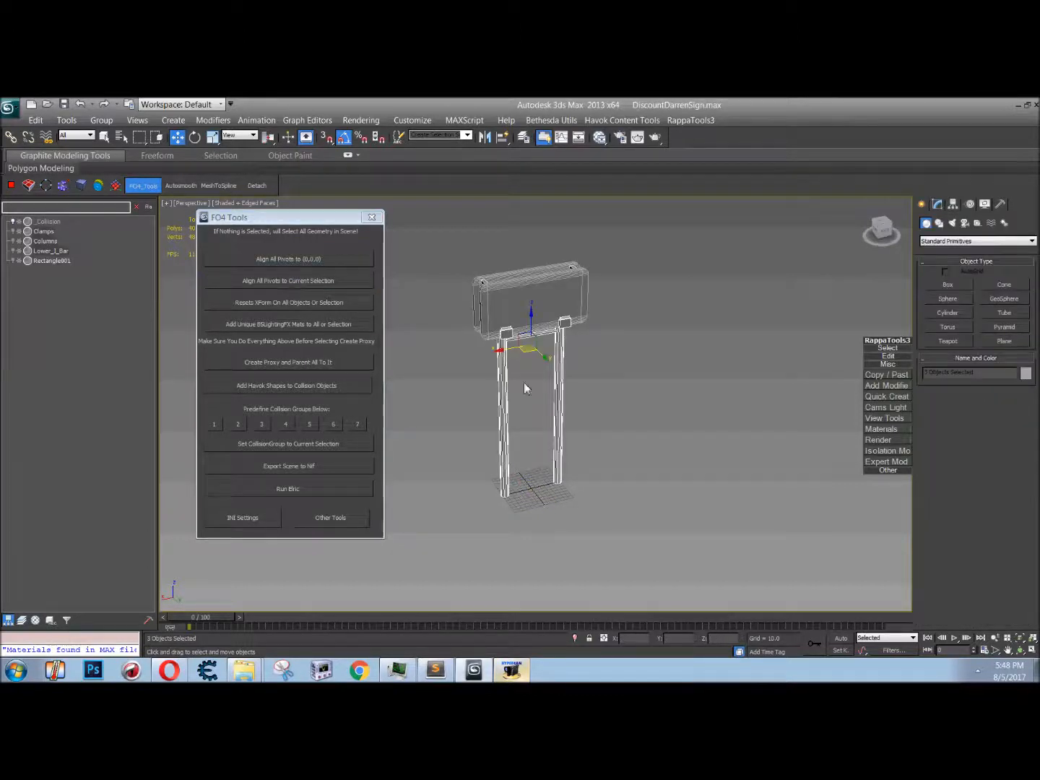
{"action": "left_click", "coordinate": [558, 372]}
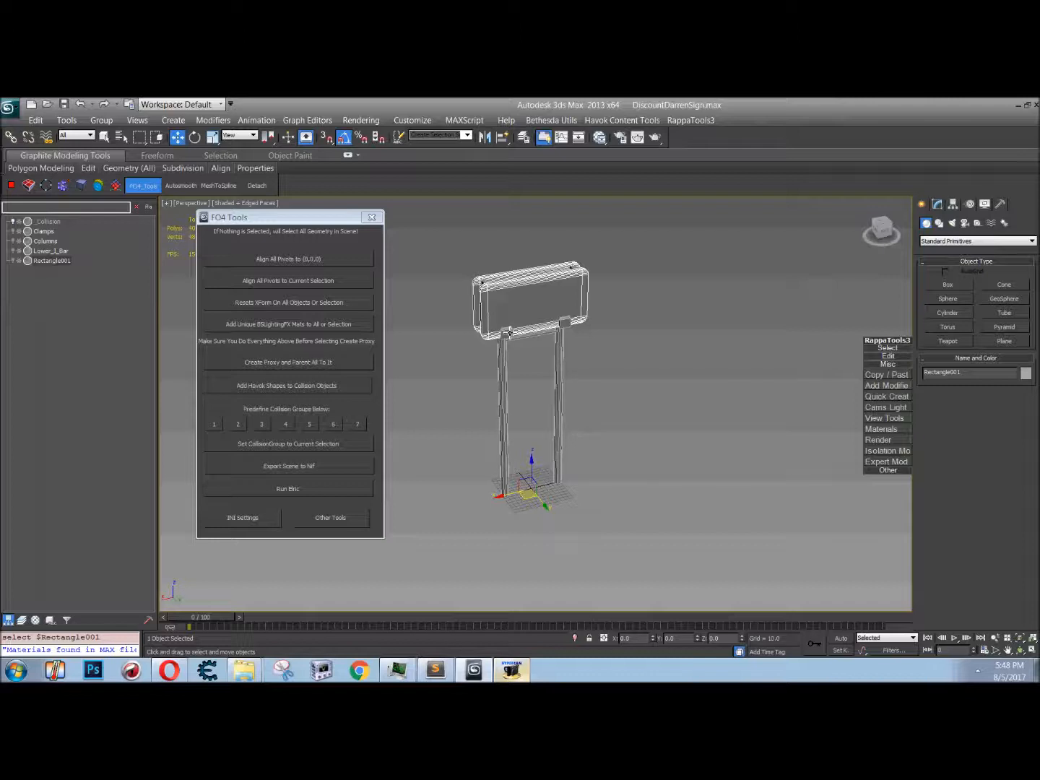
Step: Rotate only the pivot of the Clamps object to about X 42.18, Y 24.97 and Z -104.4 degrees
{"action": "left_click", "coordinate": [506, 330]}
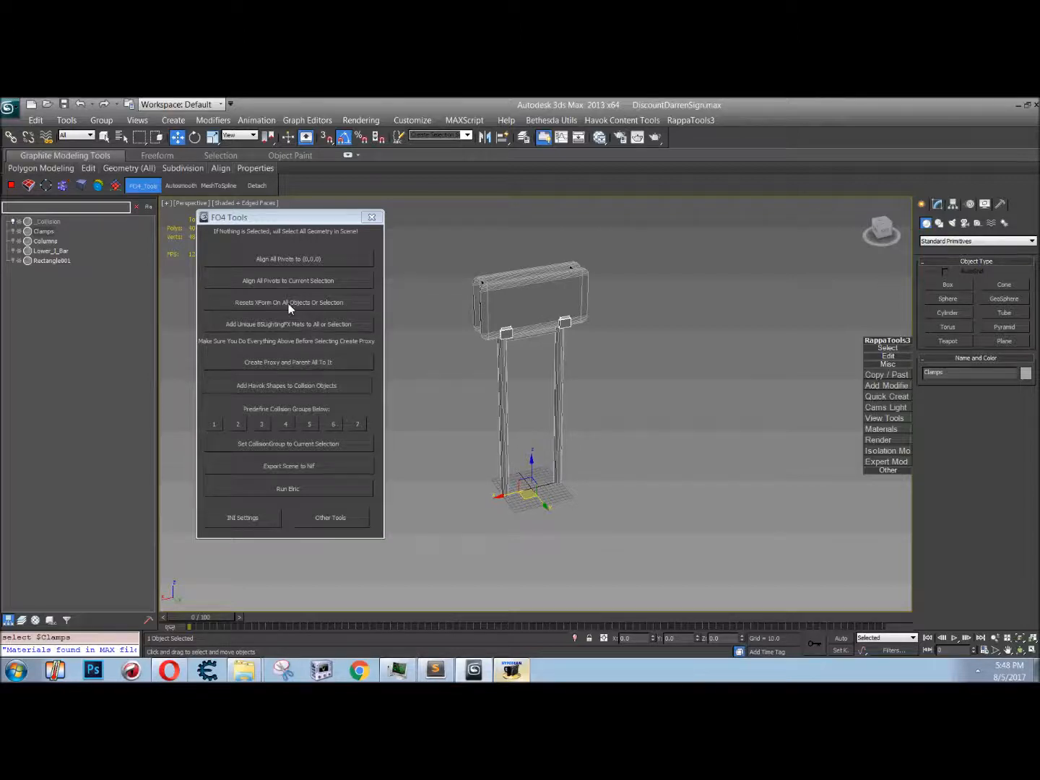
{"action": "middle_click_drag", "start_coordinate": [561, 431], "coordinate": [596, 452]}
{"action": "key", "text": "Insert"}
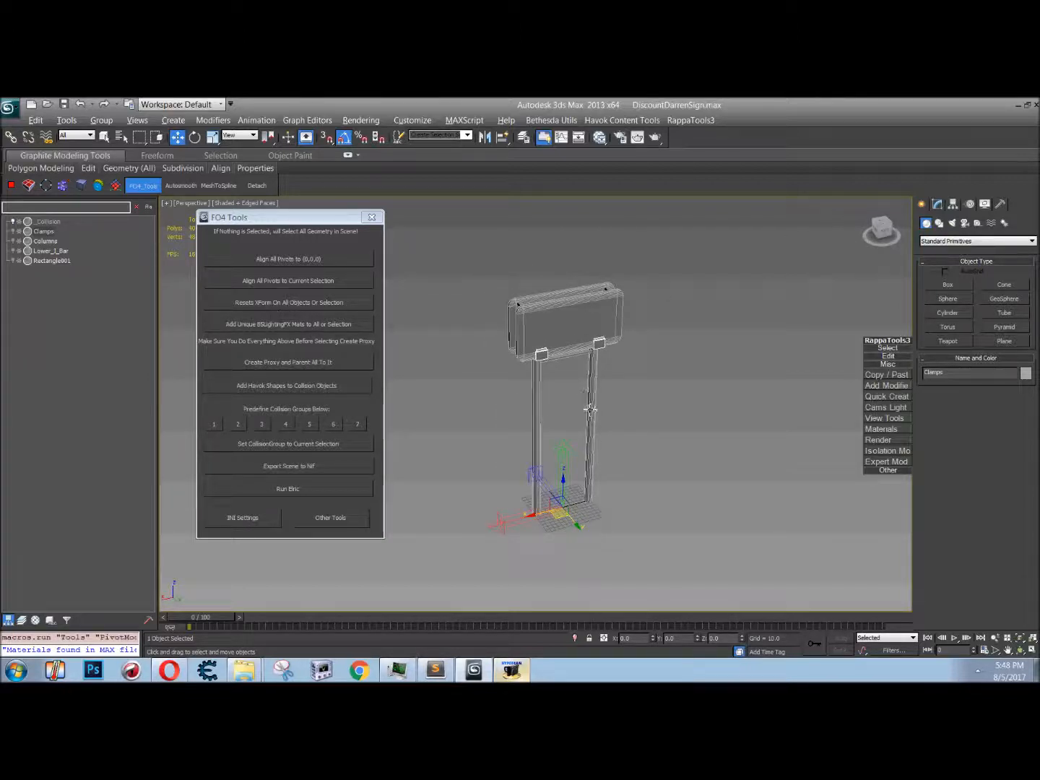
{"action": "key", "text": "e"}
{"action": "left_click_drag", "start_coordinate": [566, 500], "coordinate": [580, 395]}
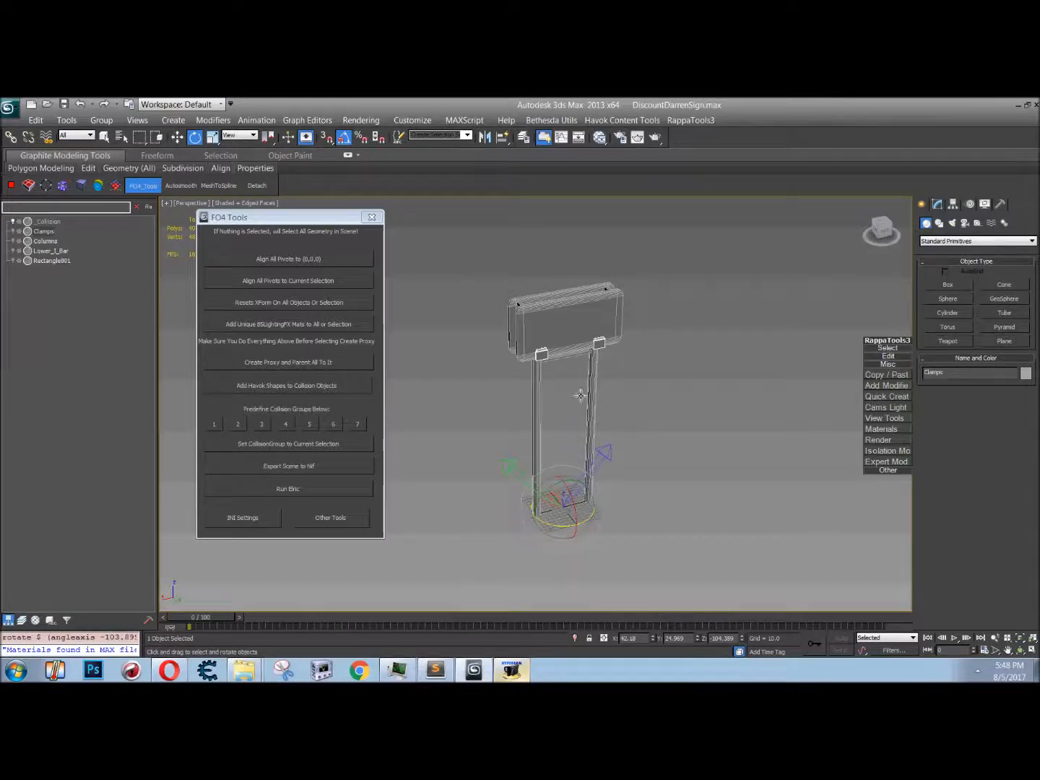
{"action": "left_click", "coordinate": [890, 418]}
{"action": "key", "text": "Insert"}
{"action": "mouse_move", "coordinate": [644, 465]}
{"action": "middle_mouse_down"}
{"action": "mouse_move", "coordinate": [656, 445]}
{"action": "mouse_move", "coordinate": [640, 473]}
{"action": "mouse_move", "coordinate": [653, 462]}
{"action": "middle_mouse_up"}
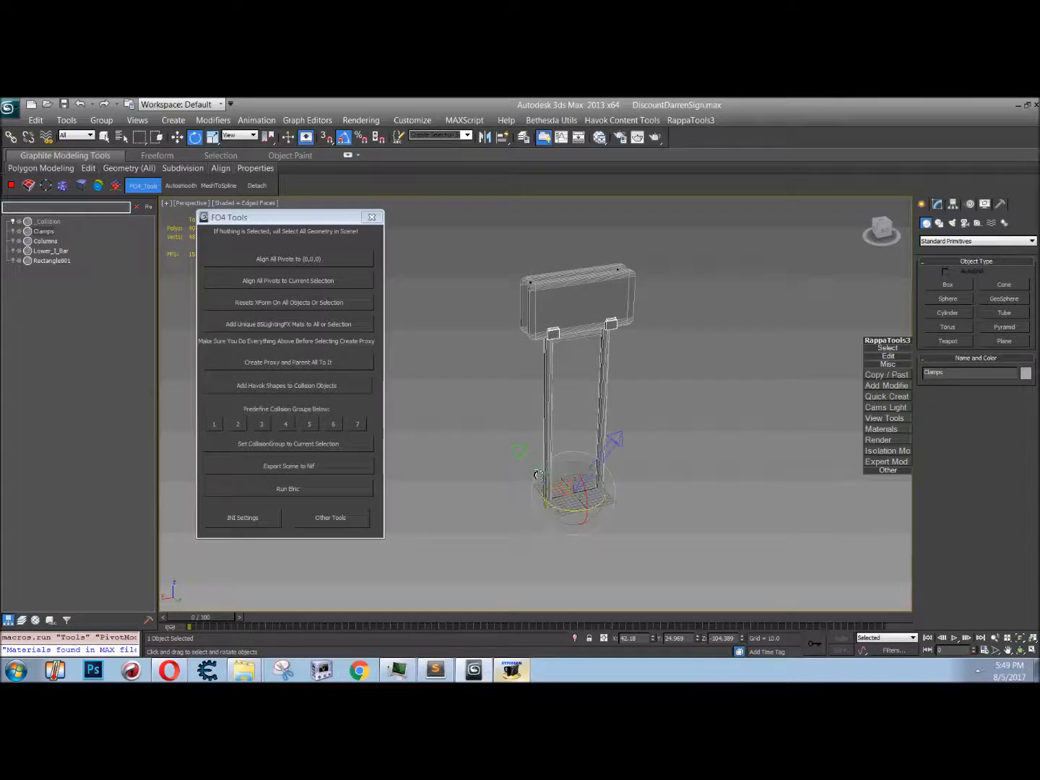
{"action": "key", "text": "Insert"}
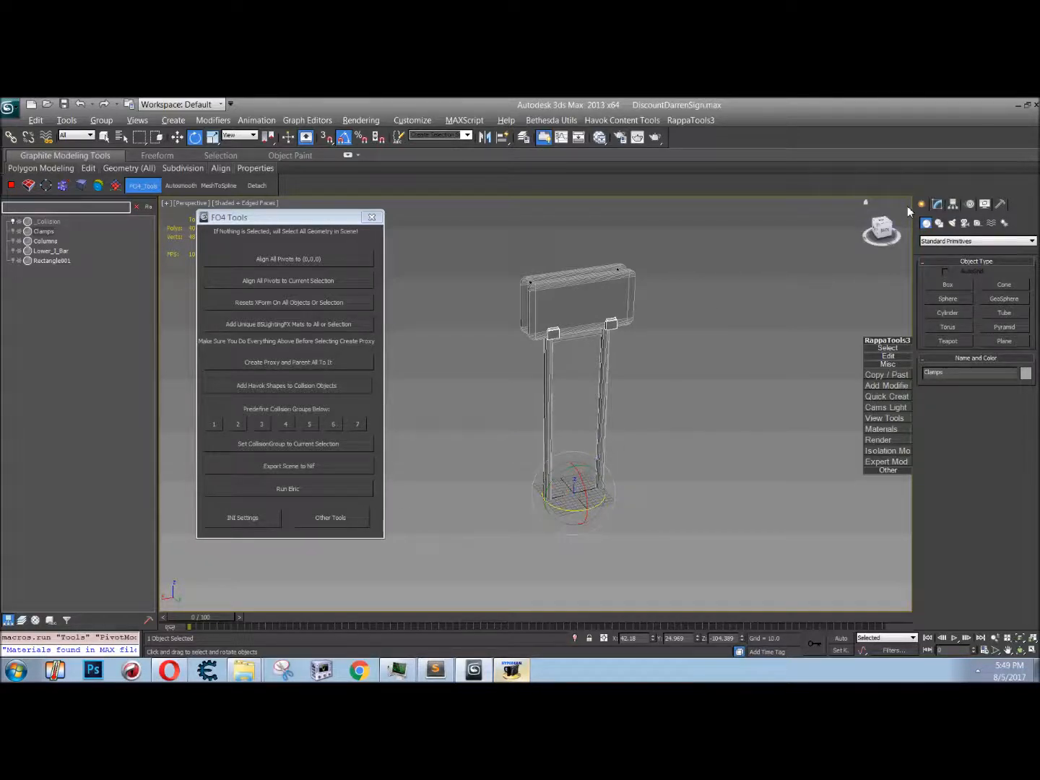
Step: Apply Reset XForm to the Clamps object, check its modifier stack and pivot orientation, and deselect it
{"action": "left_click", "coordinate": [937, 206]}
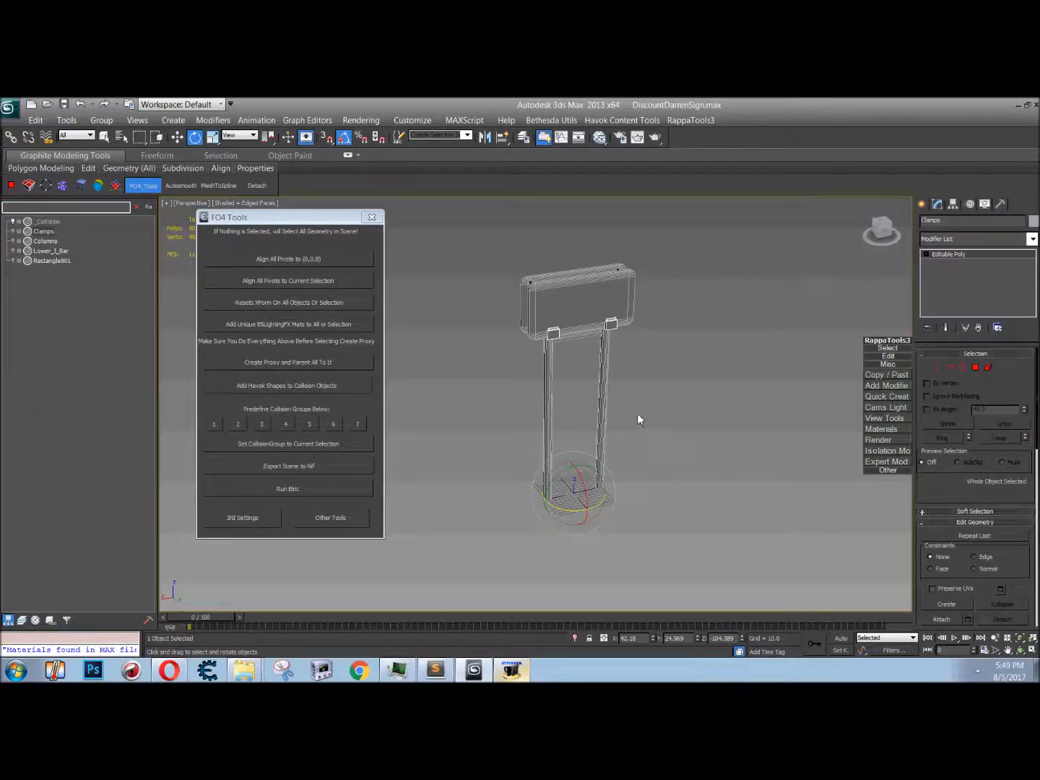
{"action": "left_click", "coordinate": [1002, 204]}
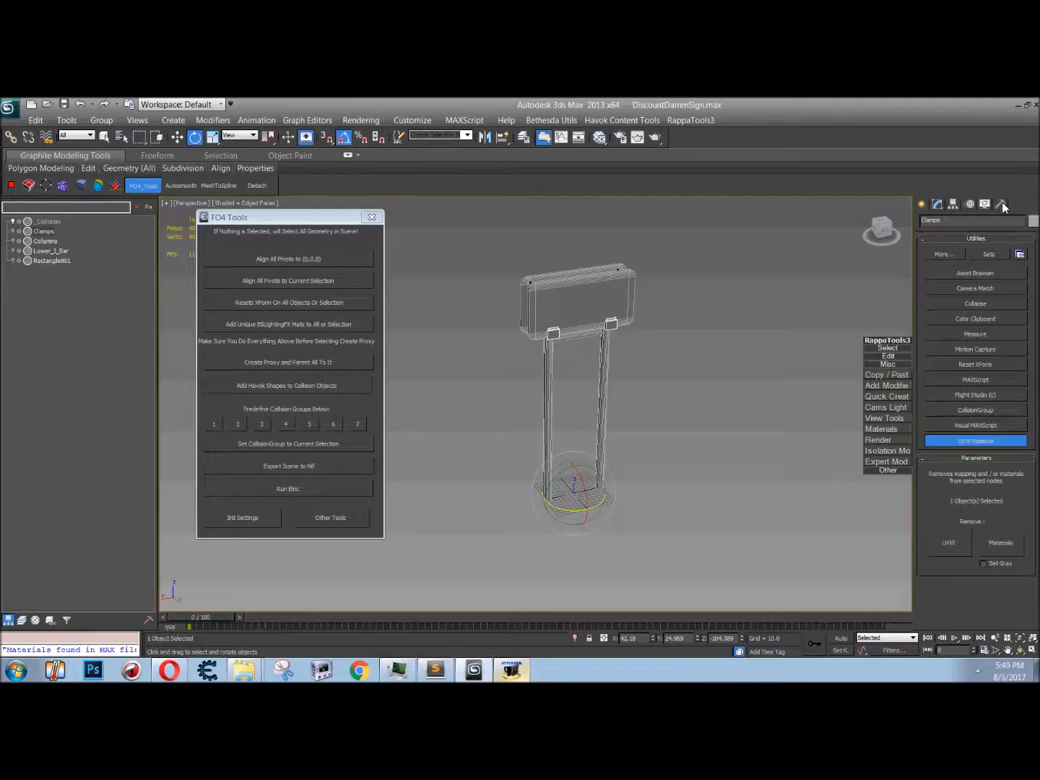
{"action": "left_click", "coordinate": [995, 363]}
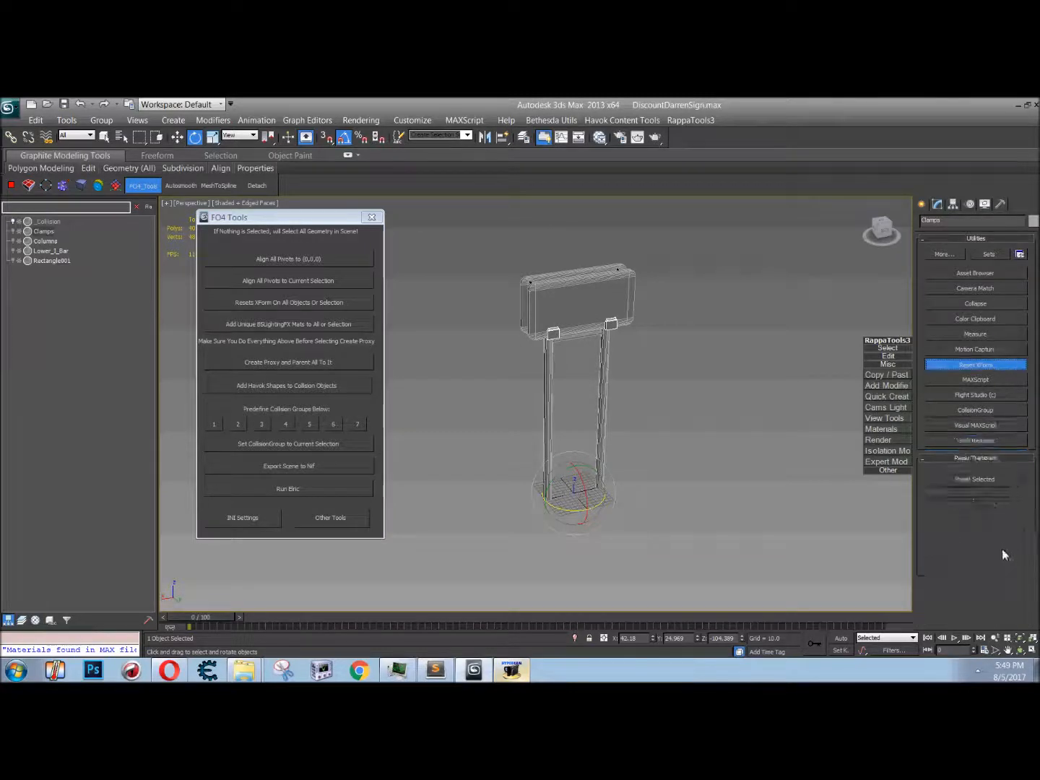
{"action": "left_click", "coordinate": [938, 205]}
{"action": "key", "text": "Insert"}
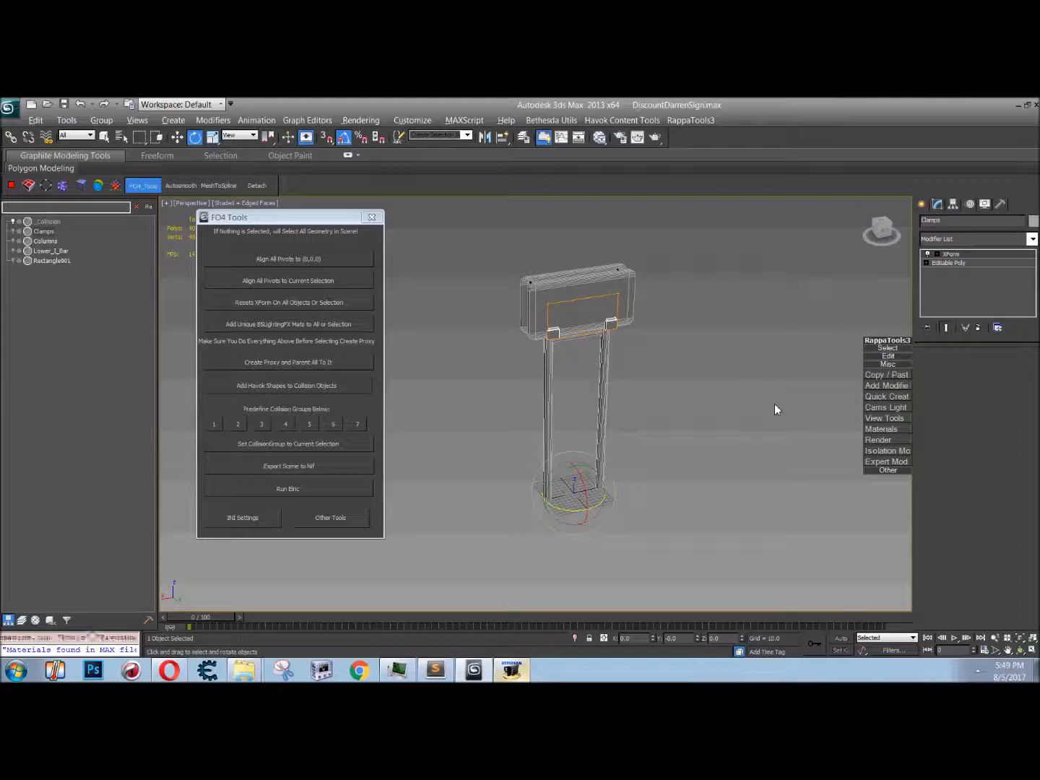
{"action": "middle_click_drag", "start_coordinate": [698, 474], "coordinate": [725, 468]}
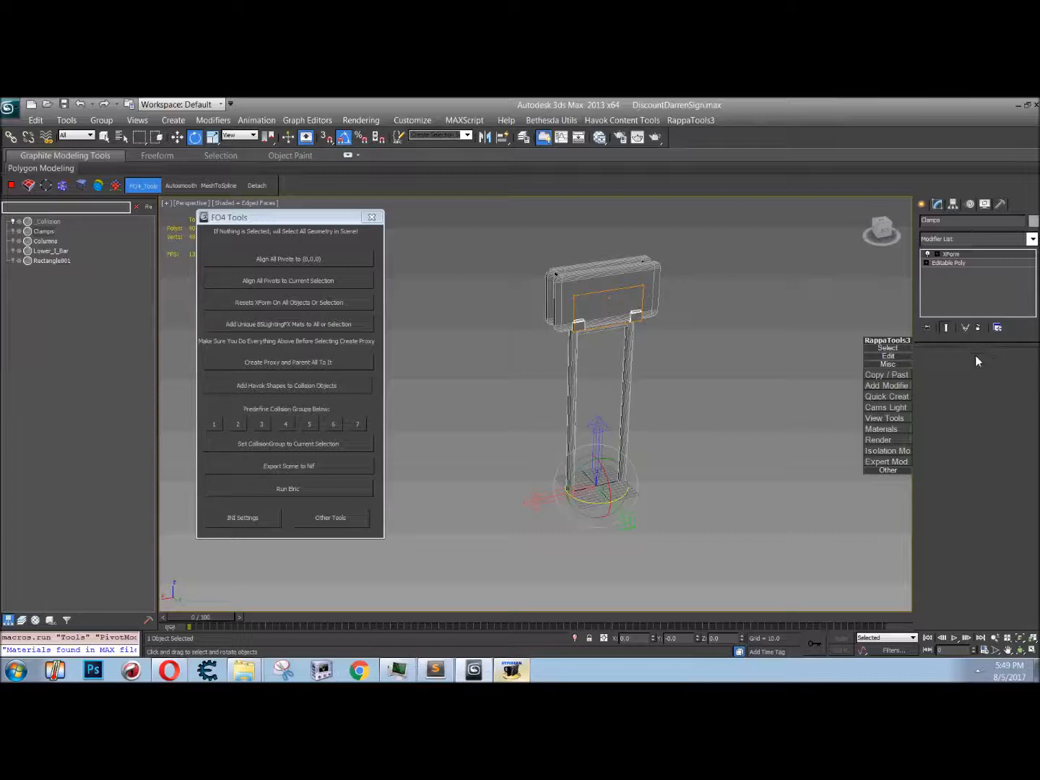
{"action": "left_click", "coordinate": [742, 365]}
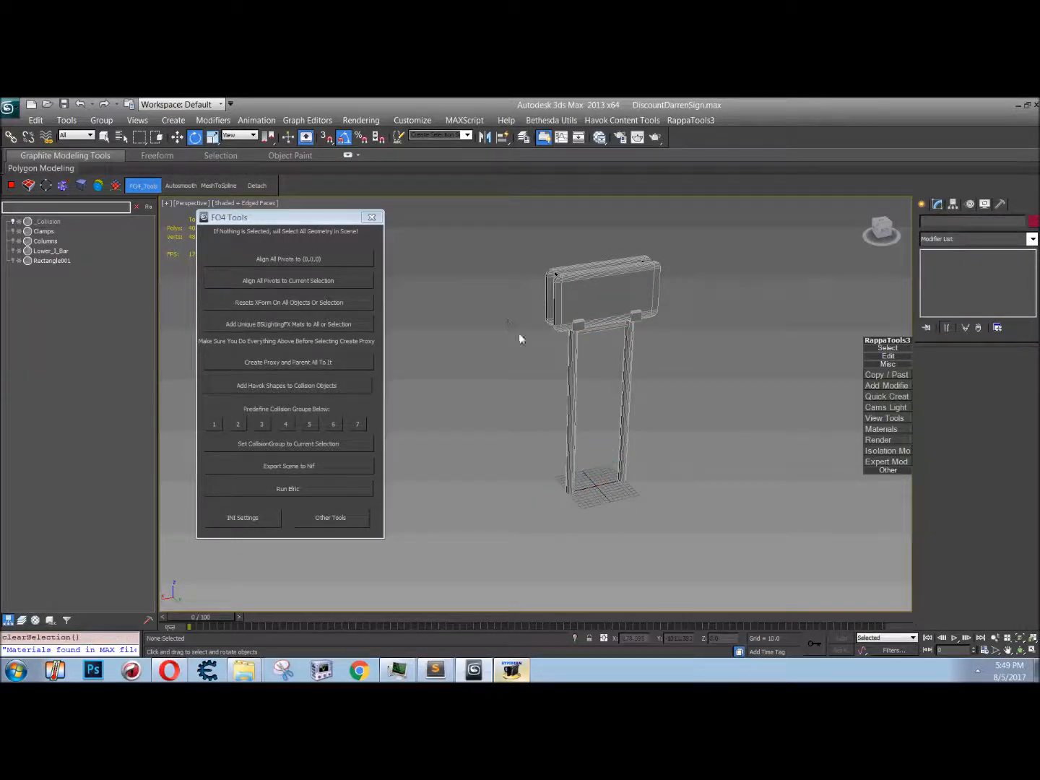
Step: Delete the Rigid Body modifier from the Columns object, and check its Editable Poly at vertex level
{"action": "left_click", "coordinate": [576, 372]}
{"action": "key", "text": "Insert"}
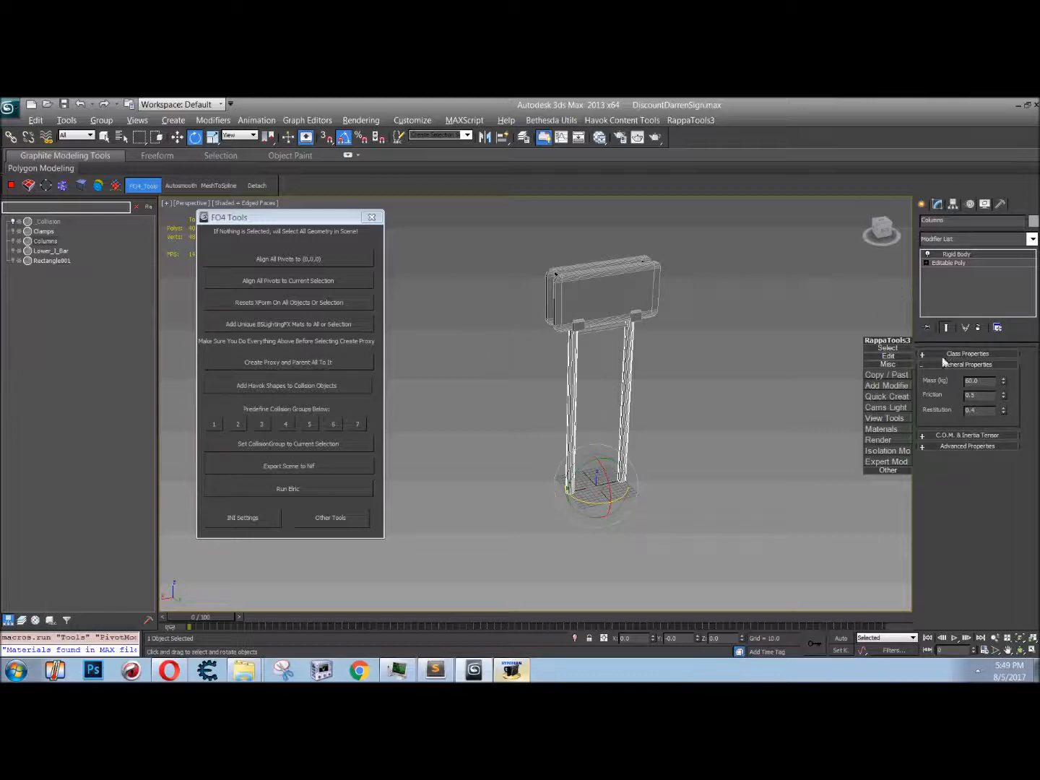
{"action": "left_click", "coordinate": [978, 329]}
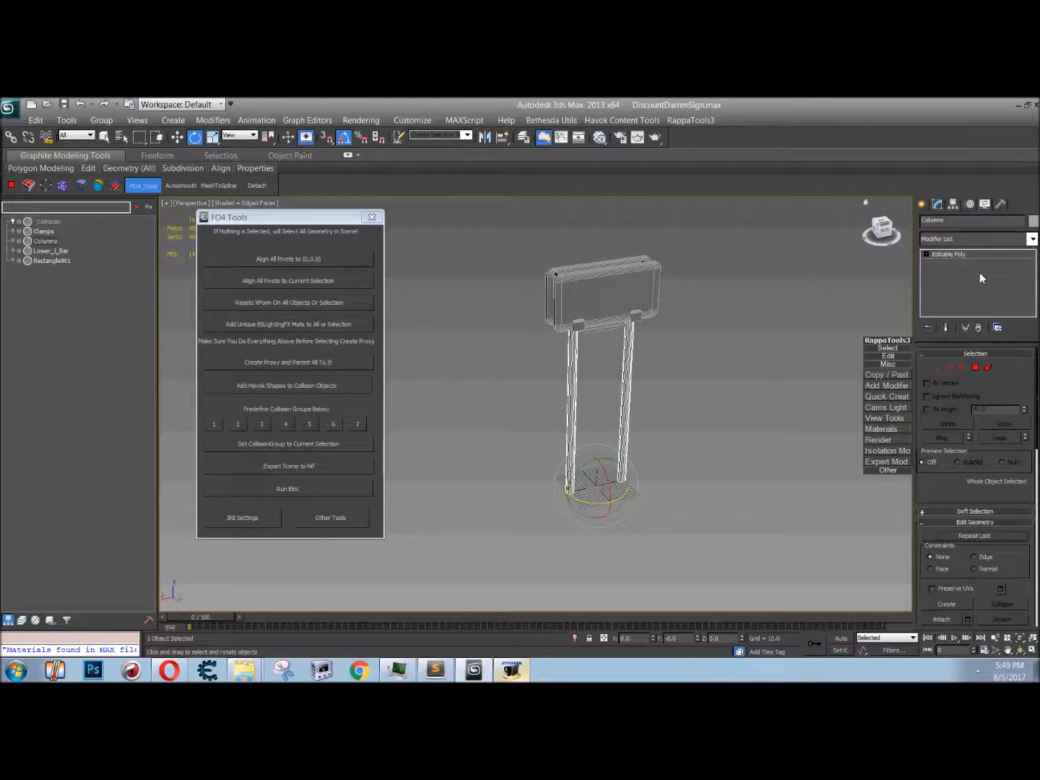
{"action": "double_click", "coordinate": [972, 255]}
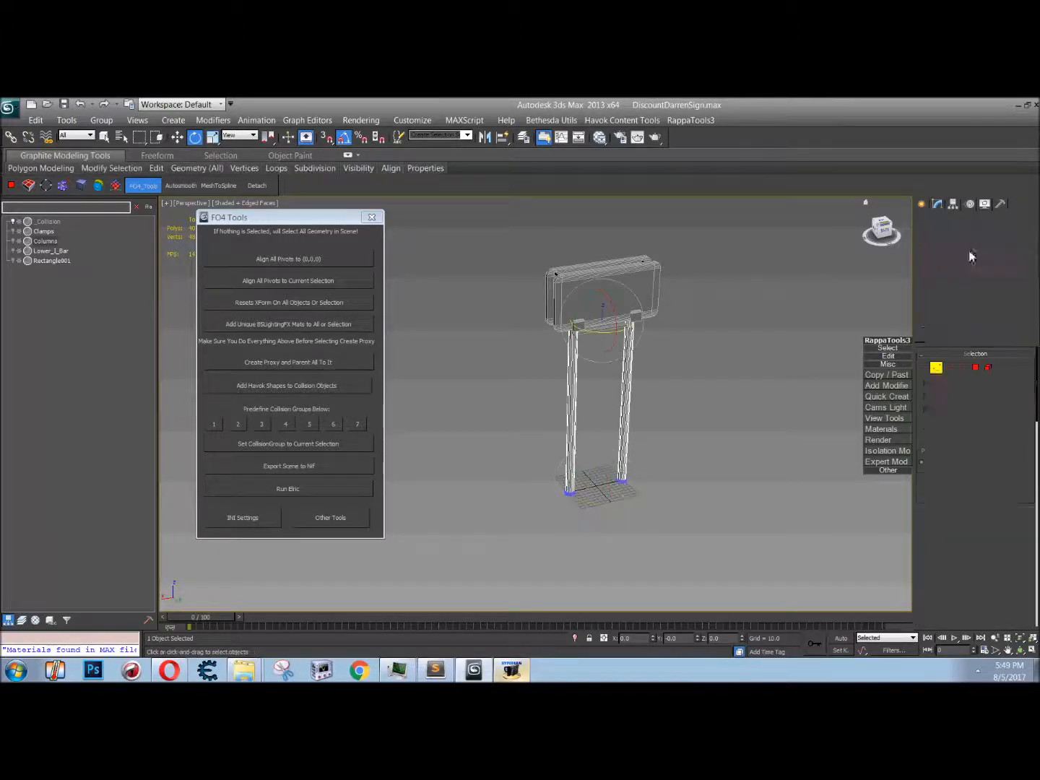
{"action": "left_click", "coordinate": [936, 369]}
Step: Stack TurboSmooth, Edit Poly and a further modifier on the Columns object
{"action": "middle_click_drag", "start_coordinate": [744, 421], "coordinate": [749, 438]}
{"action": "key", "text": "x"}
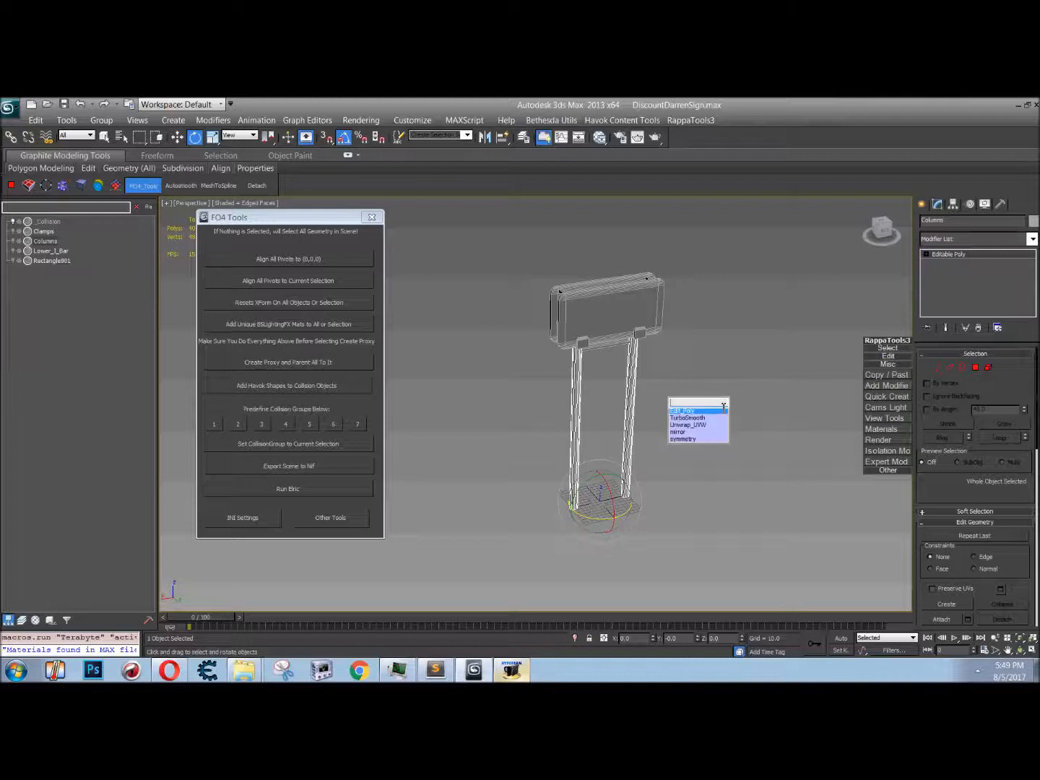
{"action": "left_click", "coordinate": [710, 421]}
{"action": "key", "text": "x"}
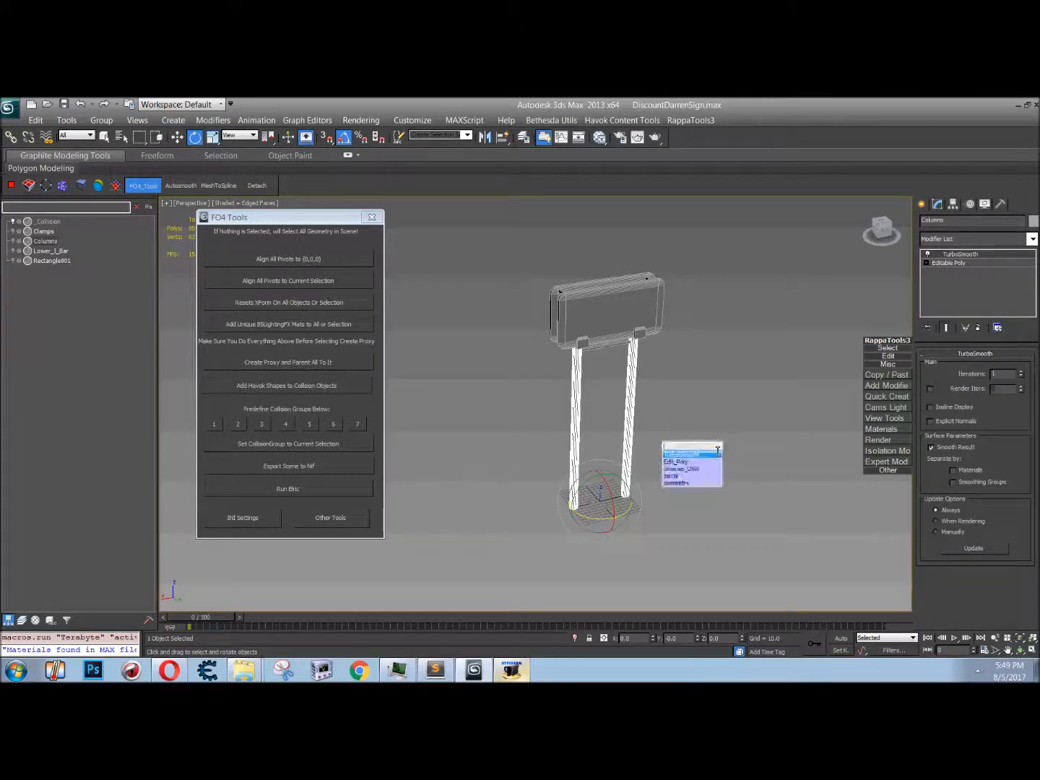
{"action": "left_click", "coordinate": [698, 466]}
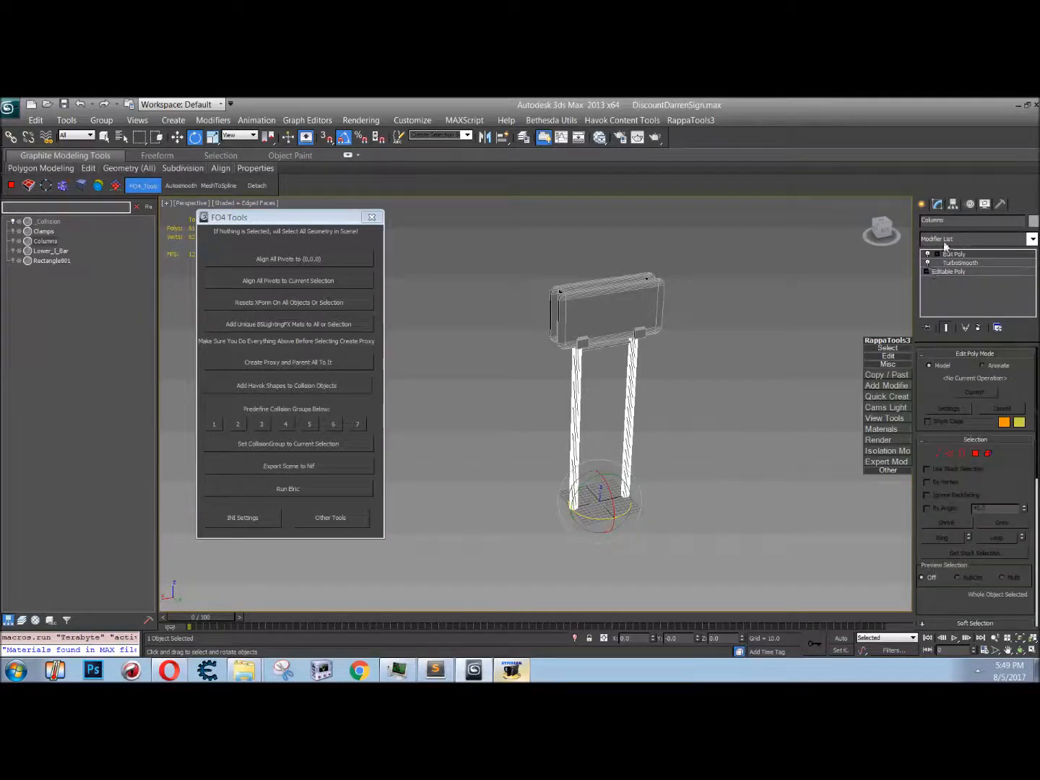
{"action": "key", "text": "x"}
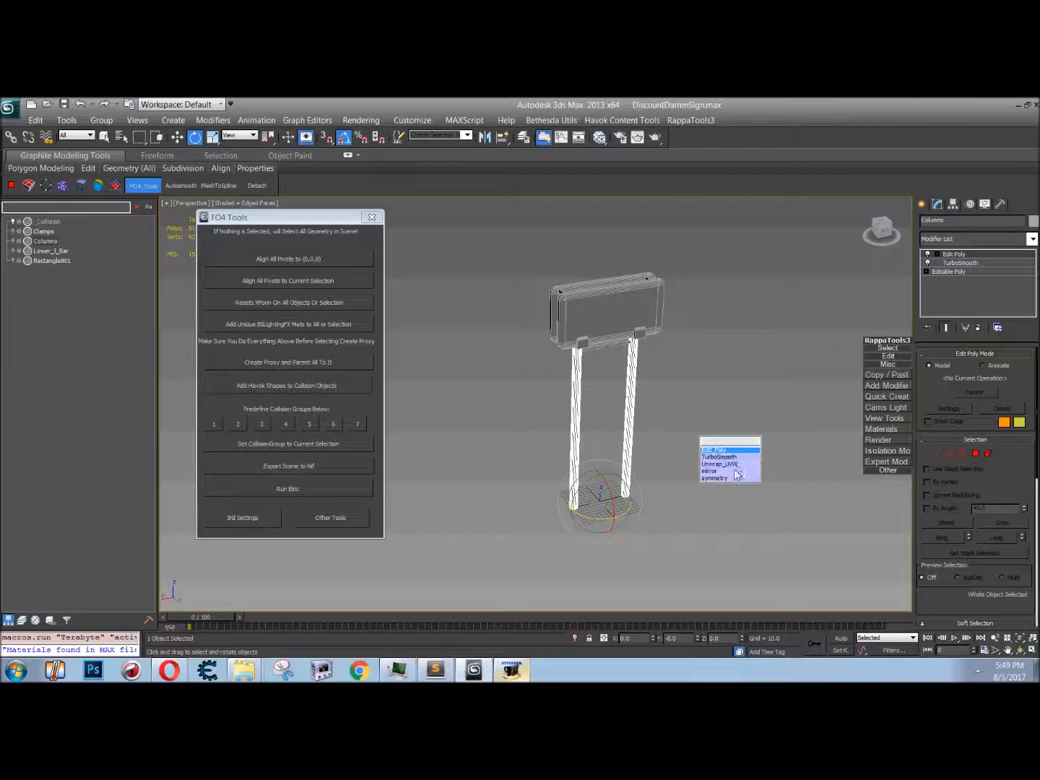
{"action": "left_click", "coordinate": [733, 470]}
Step: Delete the added modifiers from the Columns object, keeping only its Editable Poly base
{"action": "left_click", "coordinate": [976, 328]}
{"action": "left_click", "coordinate": [976, 328]}
{"action": "left_click", "coordinate": [977, 328]}
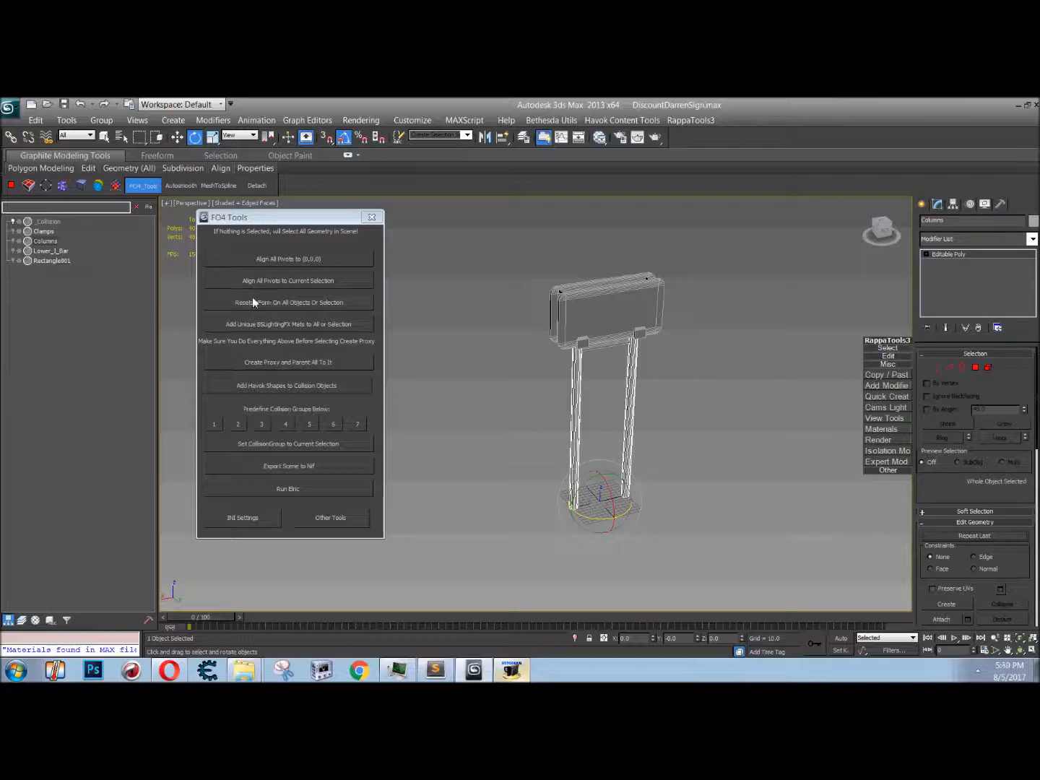
Step: Apply Reset XForm with FO4 Tools, delete the Shape modifier from the _Collision object, and clear the selection
{"action": "left_click", "coordinate": [287, 303]}
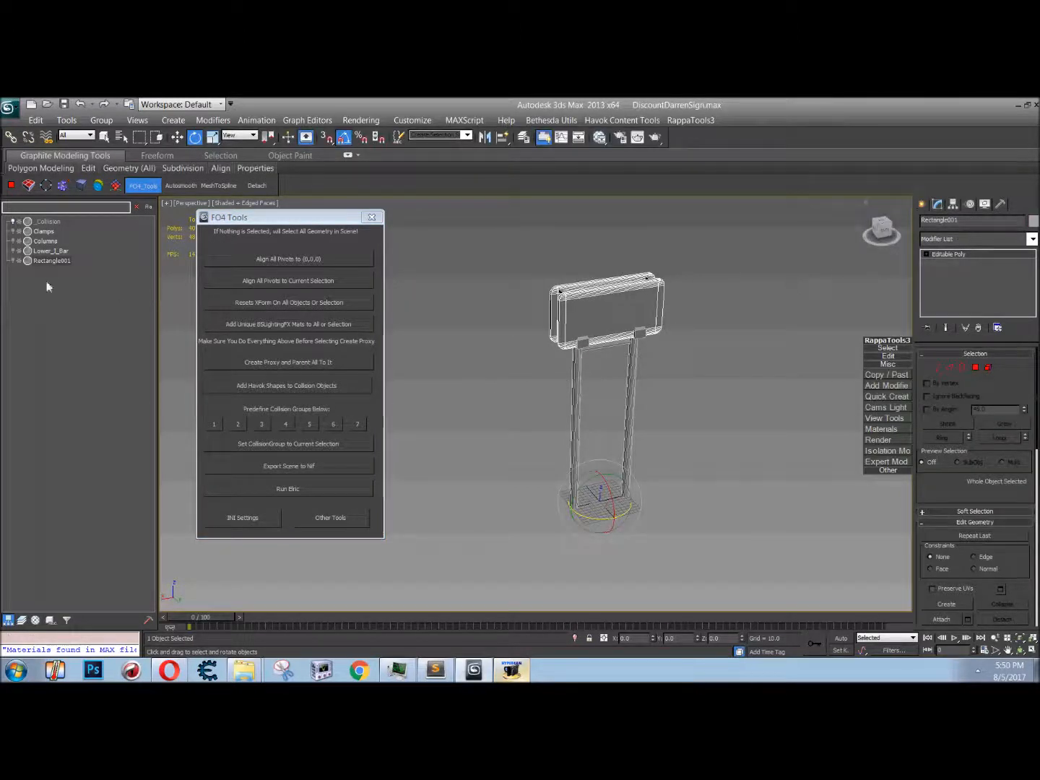
{"action": "left_click", "coordinate": [47, 221]}
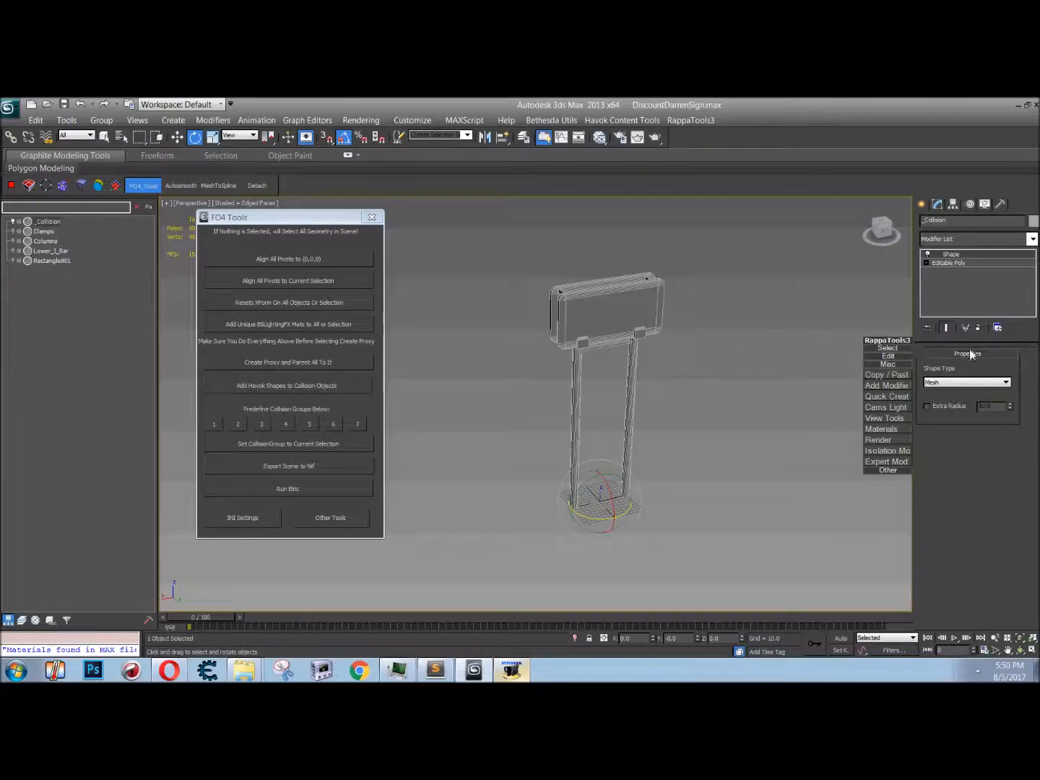
{"action": "left_click", "coordinate": [978, 327]}
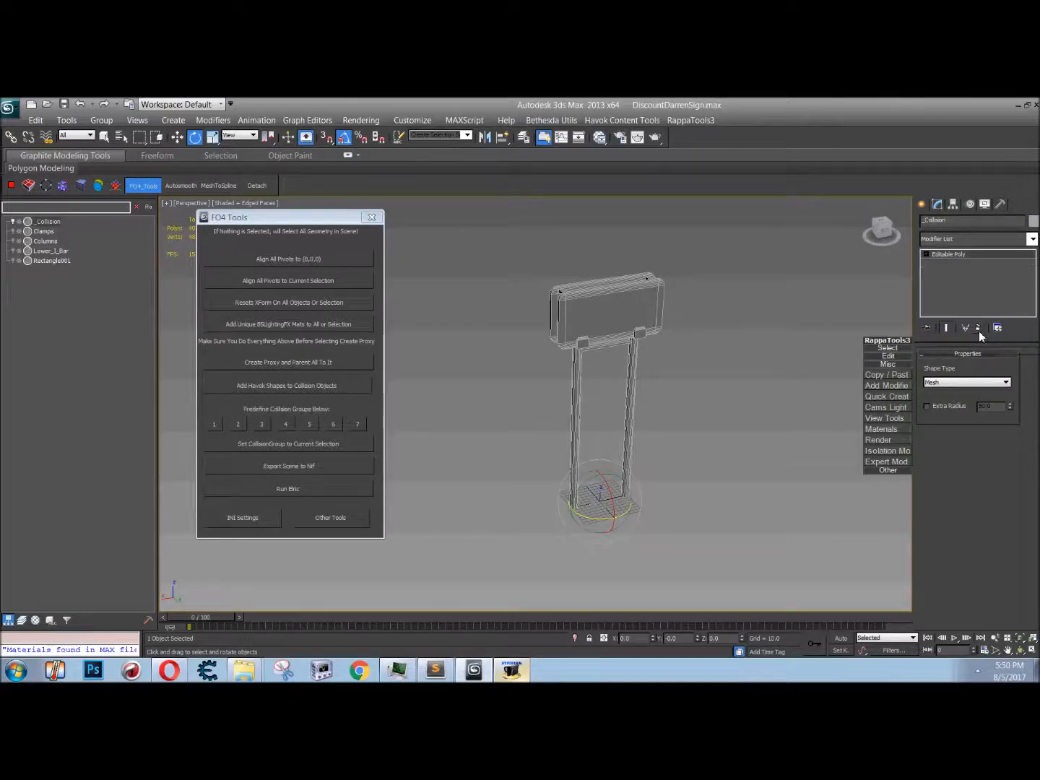
{"action": "left_click", "coordinate": [46, 241]}
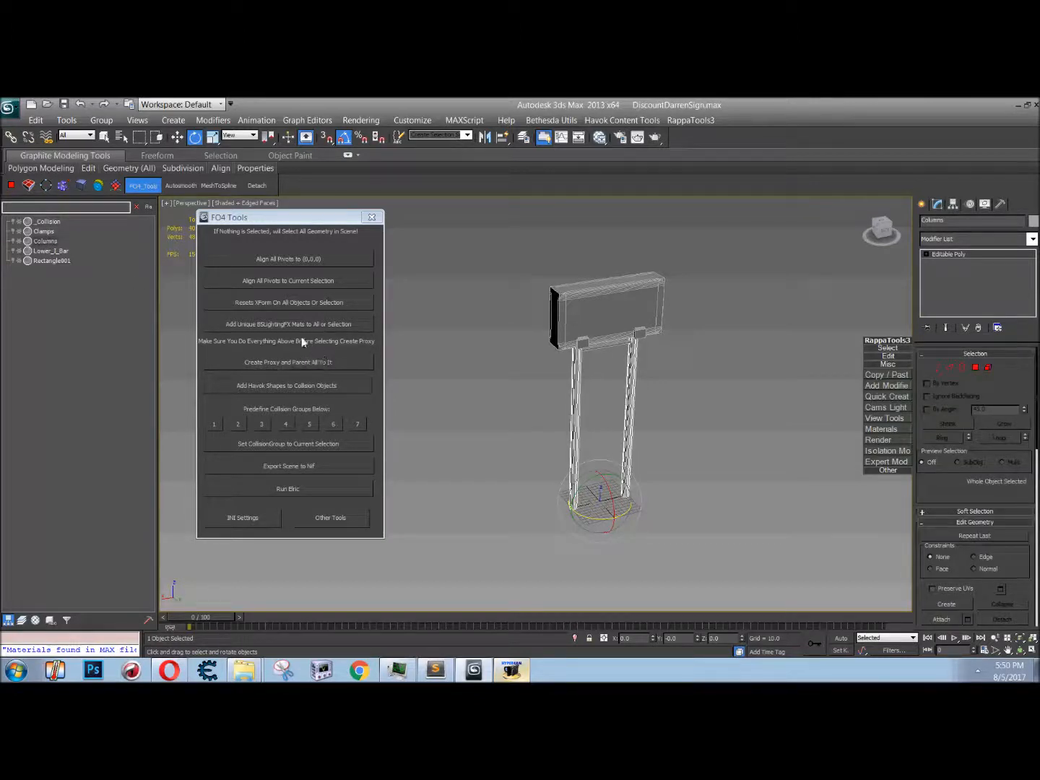
{"action": "left_click", "coordinate": [531, 379]}
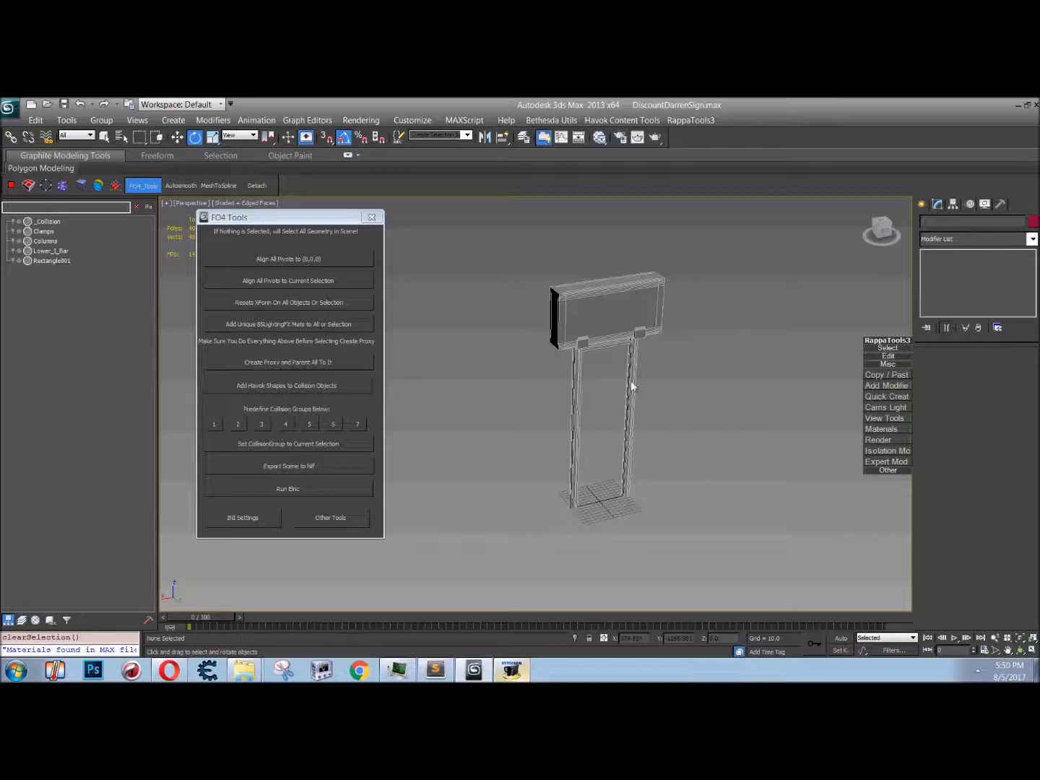
Step: Select all five sign objects, the columns with the clamps, and the _Collision object in turn, and clear the selection
{"action": "left_click_drag", "start_coordinate": [48, 222], "coordinate": [50, 278]}
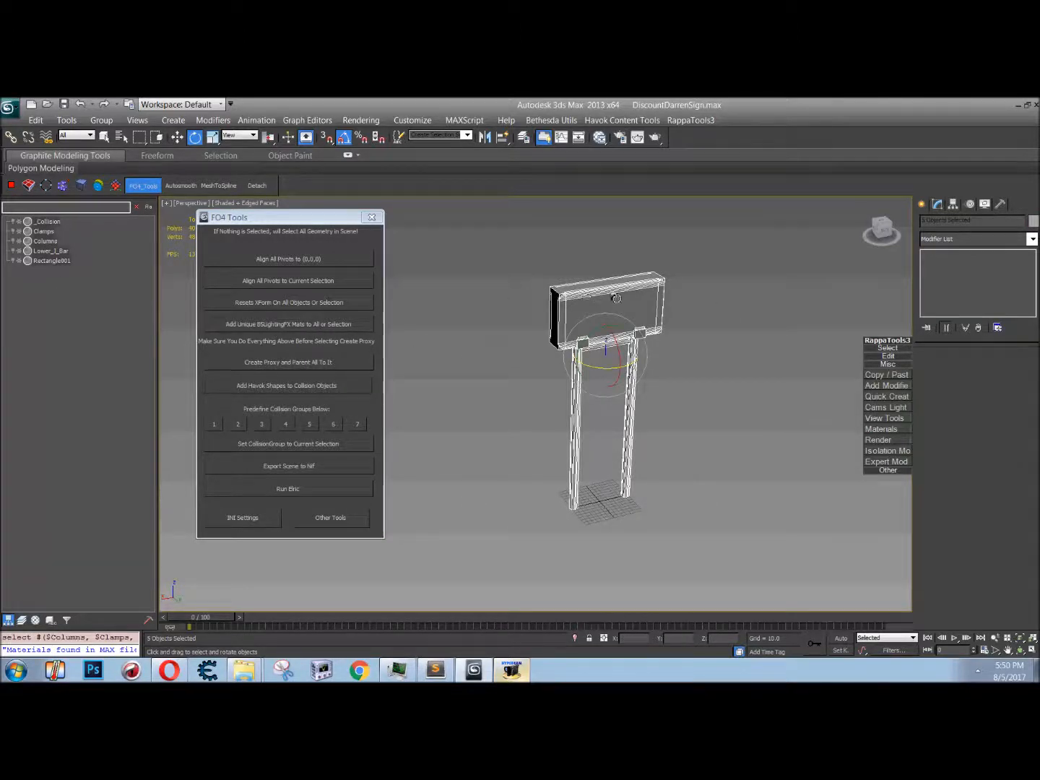
{"action": "left_click", "coordinate": [615, 298], "text": "alt"}
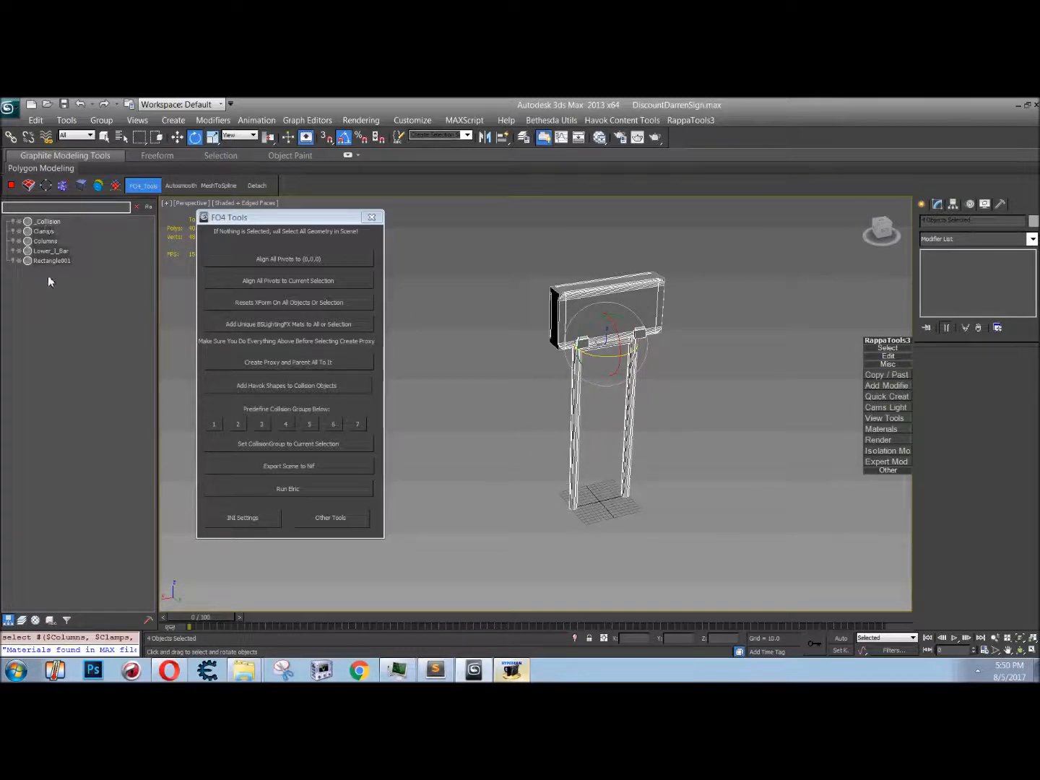
{"action": "left_click", "coordinate": [555, 457]}
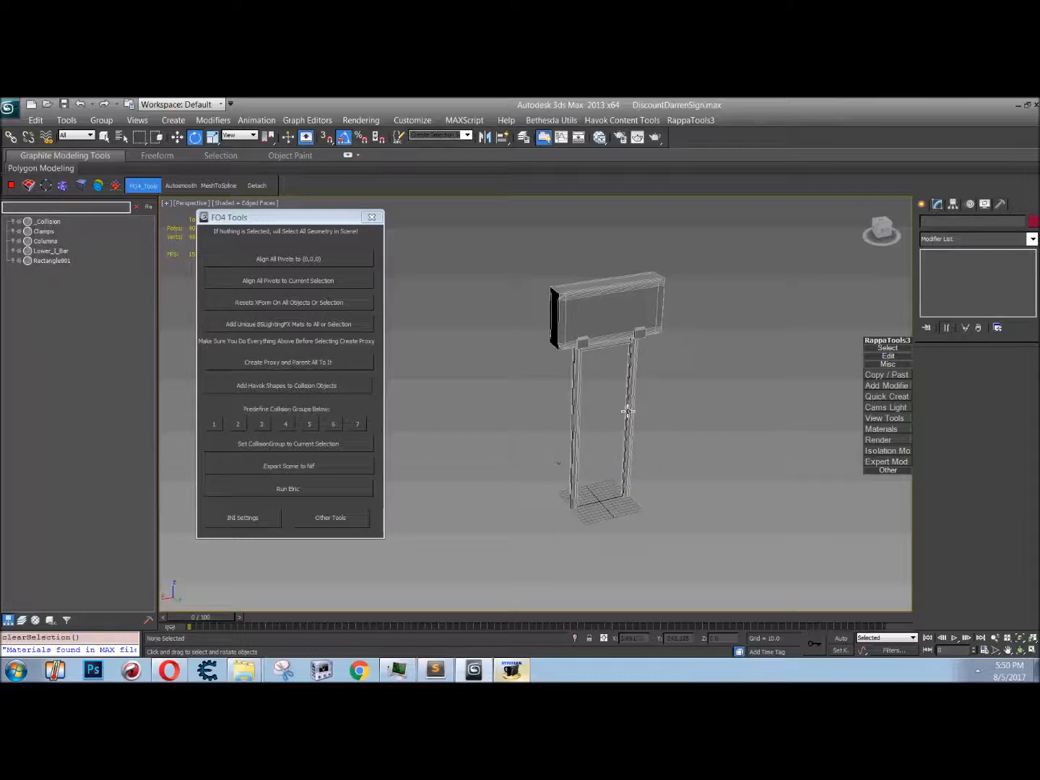
{"action": "left_click", "coordinate": [579, 424]}
{"action": "left_click", "coordinate": [589, 343], "text": "ctrl"}
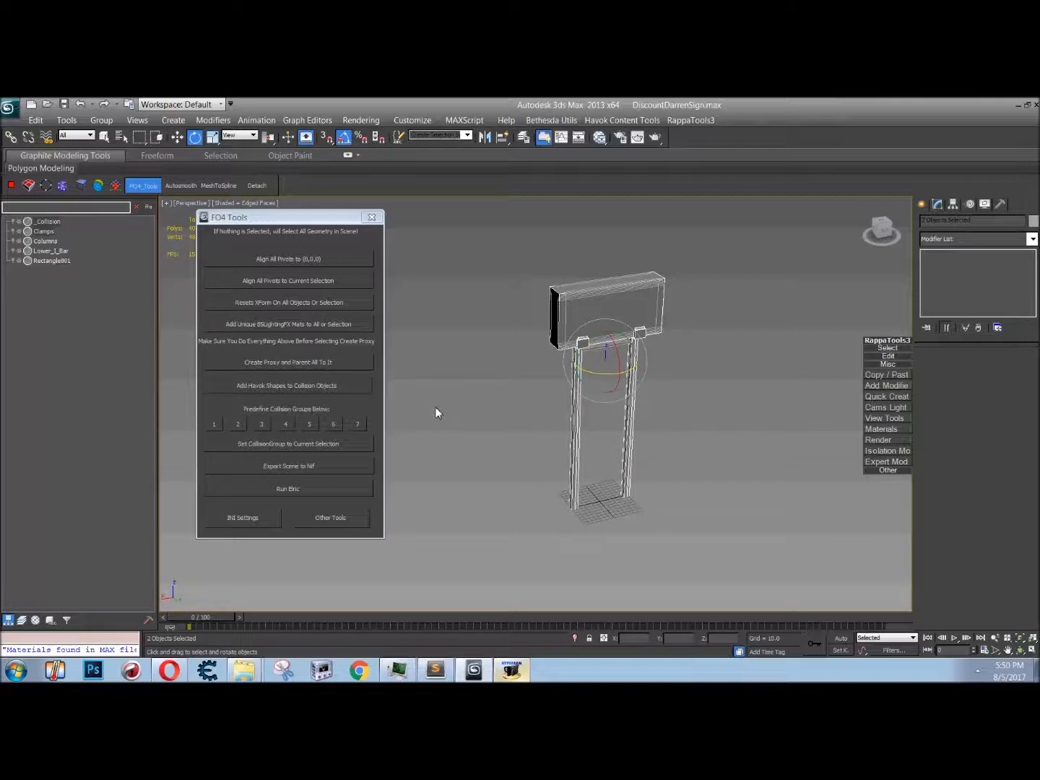
{"action": "left_click", "coordinate": [524, 429]}
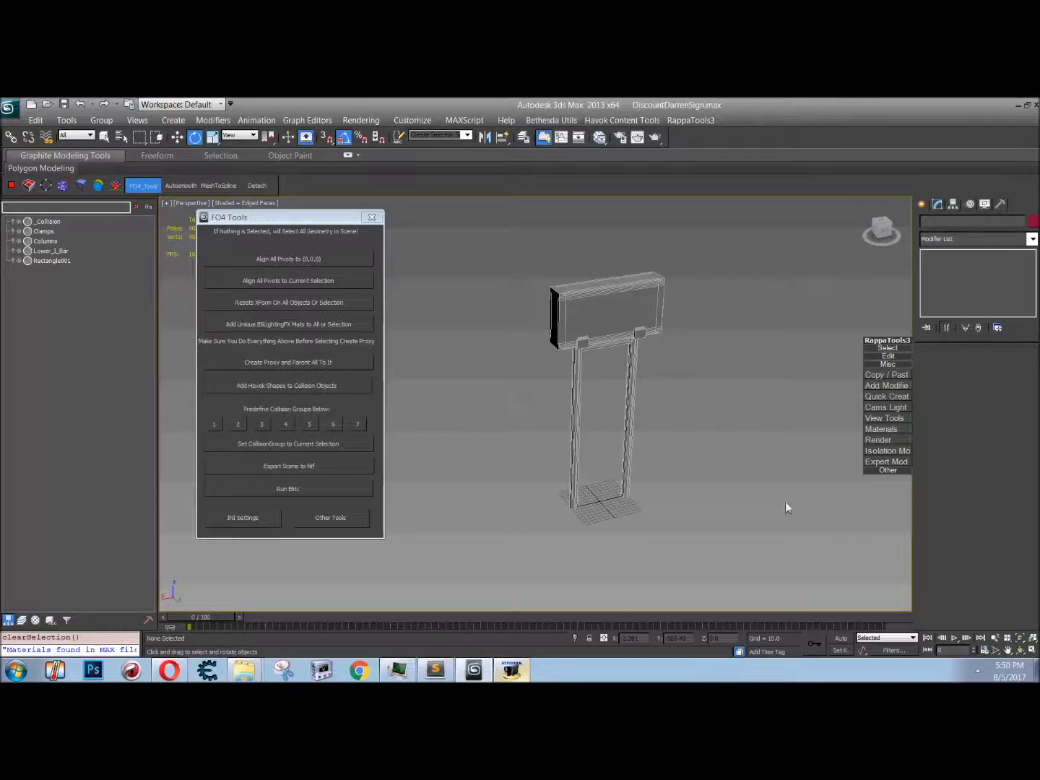
{"action": "left_click", "coordinate": [588, 325]}
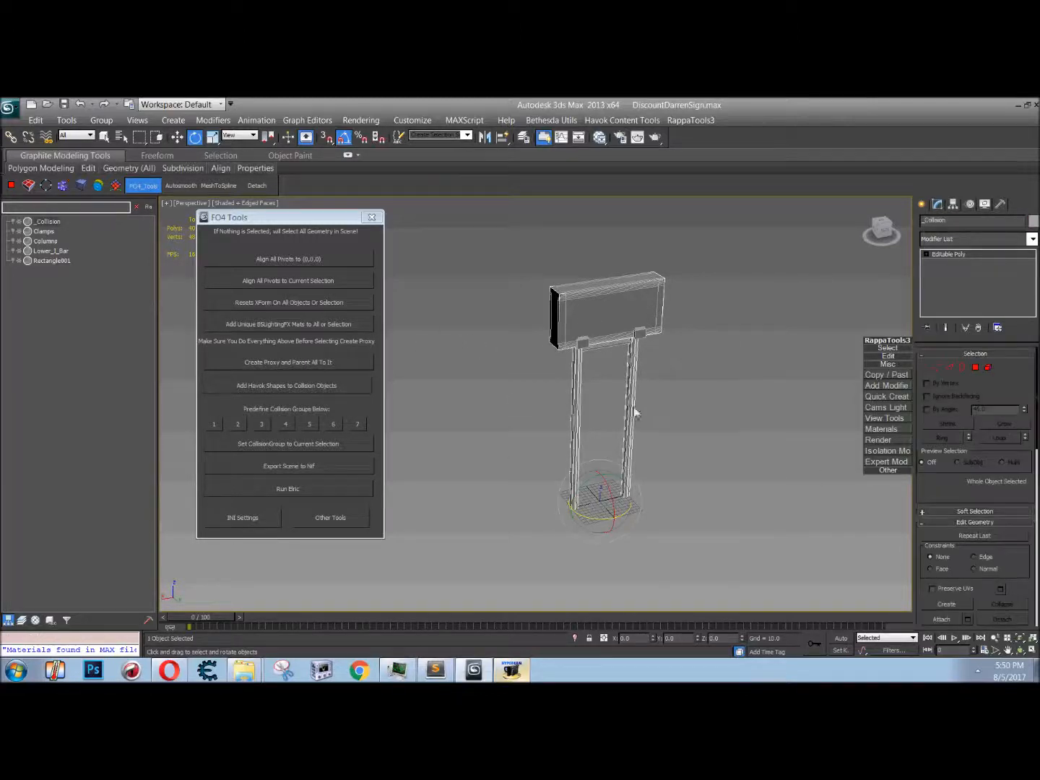
{"action": "left_click", "coordinate": [426, 398]}
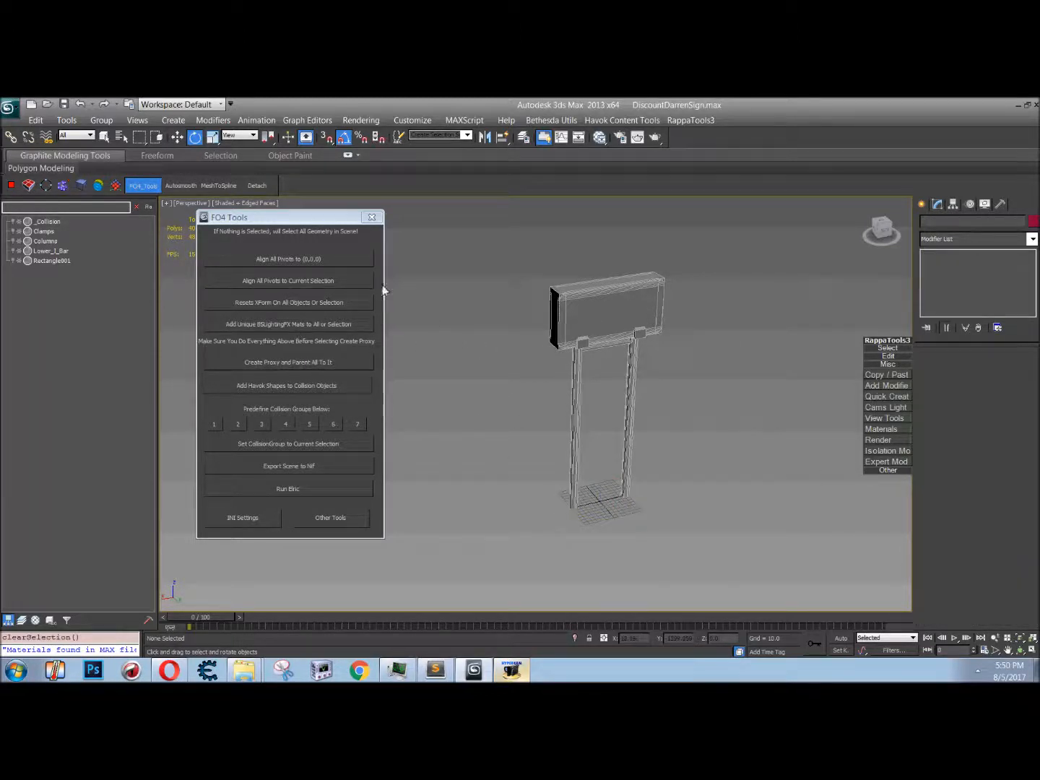
Step: Assign unique BSLightingFX materials to all objects with FO4 Tools, and lay out the five materials as nodes in the Slate Material Editor
{"action": "left_click", "coordinate": [289, 325]}
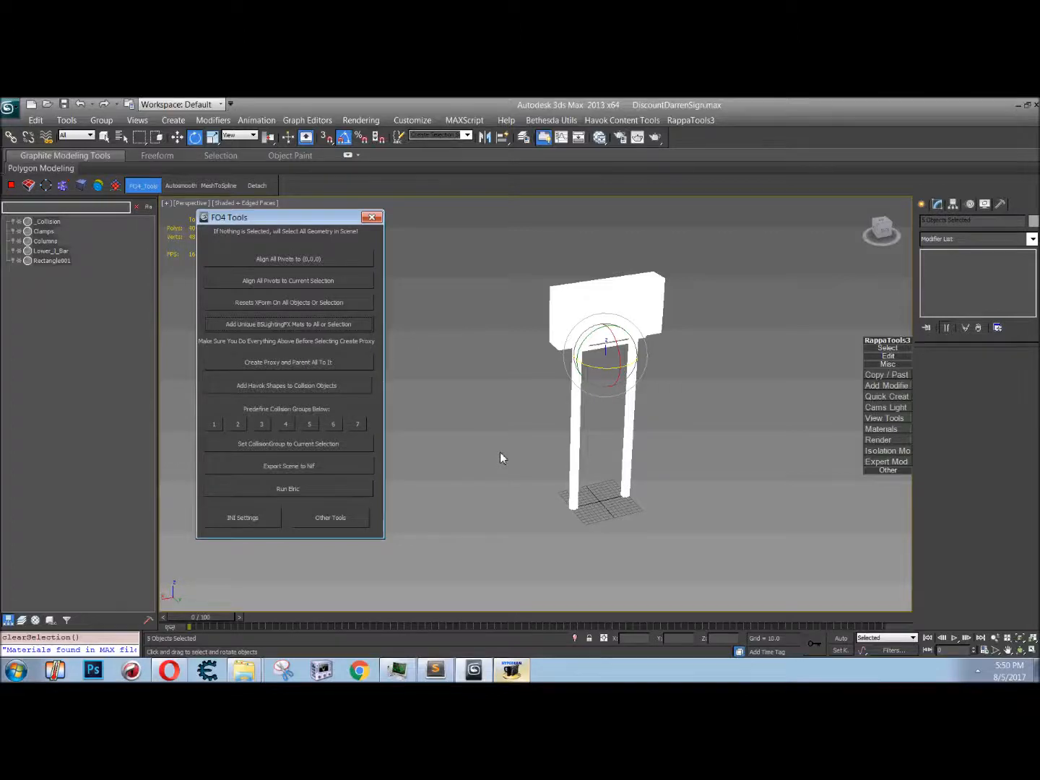
{"action": "key", "text": "m"}
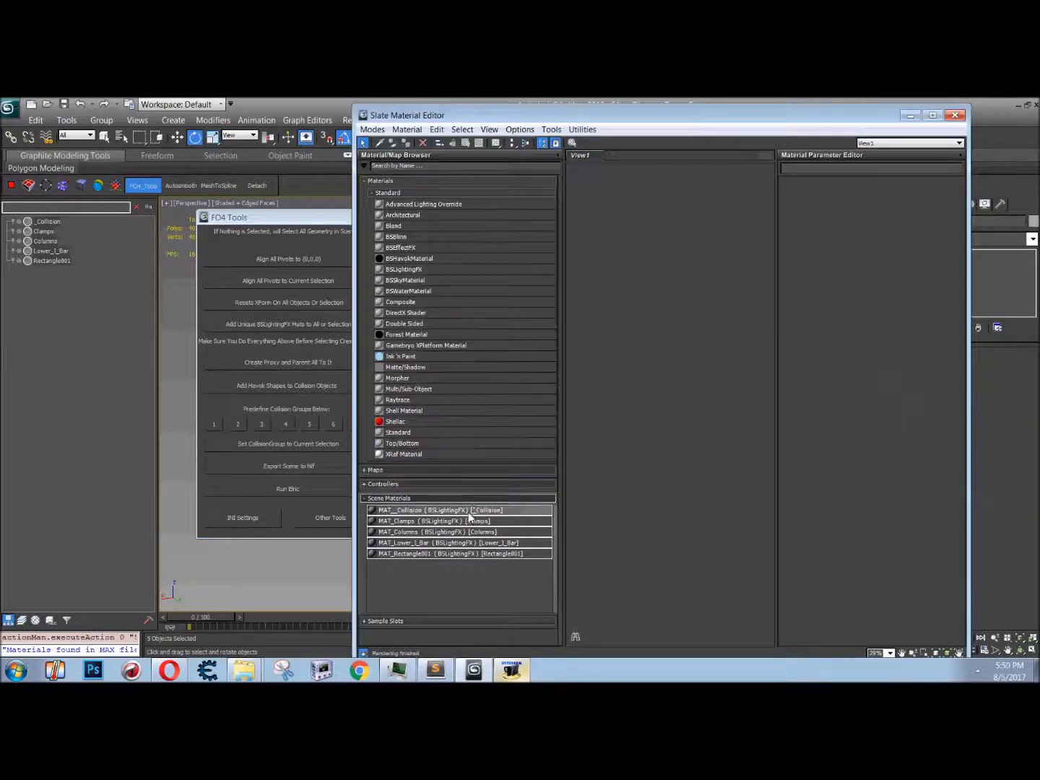
{"action": "double_click", "coordinate": [473, 520]}
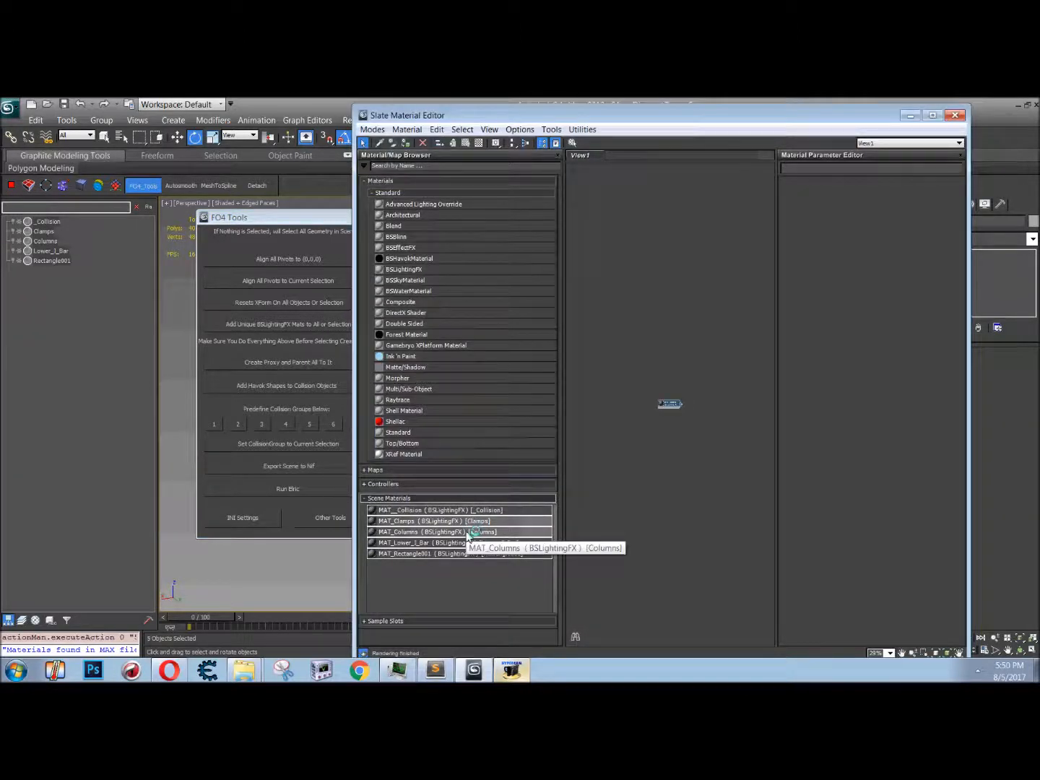
{"action": "left_click_drag", "start_coordinate": [468, 533], "coordinate": [682, 527]}
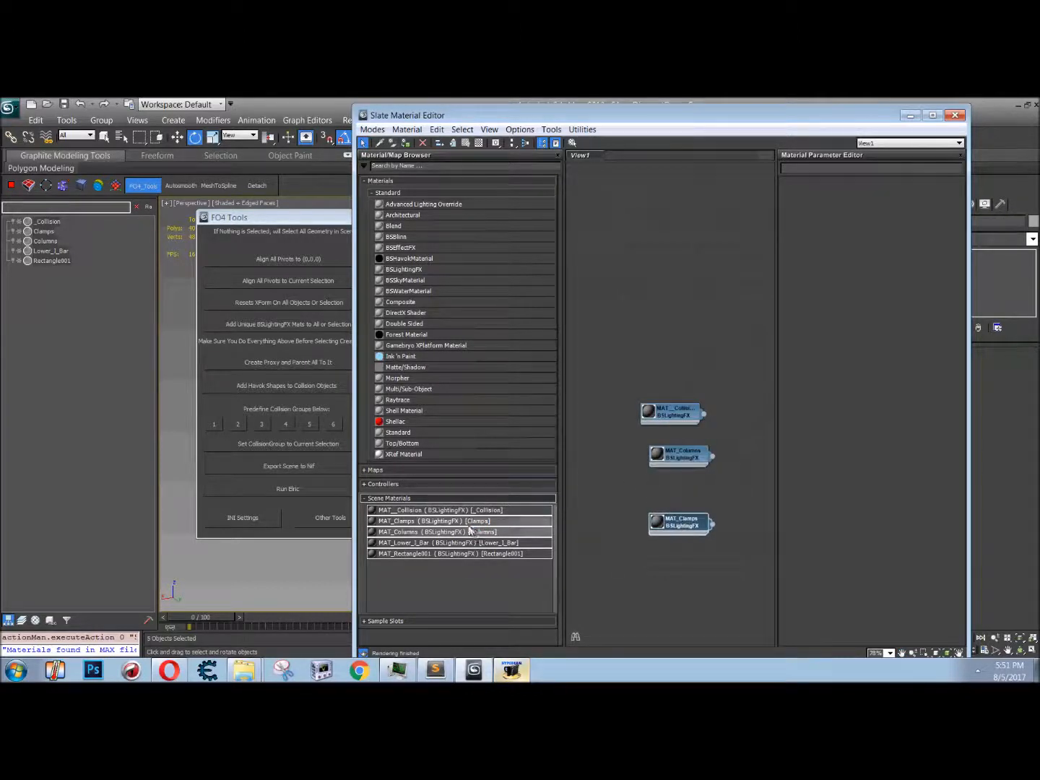
{"action": "double_click", "coordinate": [462, 541]}
{"action": "left_click_drag", "start_coordinate": [667, 405], "coordinate": [677, 582]}
{"action": "middle_click_drag", "start_coordinate": [679, 585], "coordinate": [666, 411]}
{"action": "left_click_drag", "start_coordinate": [543, 553], "coordinate": [690, 498]}
{"action": "left_click_drag", "start_coordinate": [637, 341], "coordinate": [529, 335]}
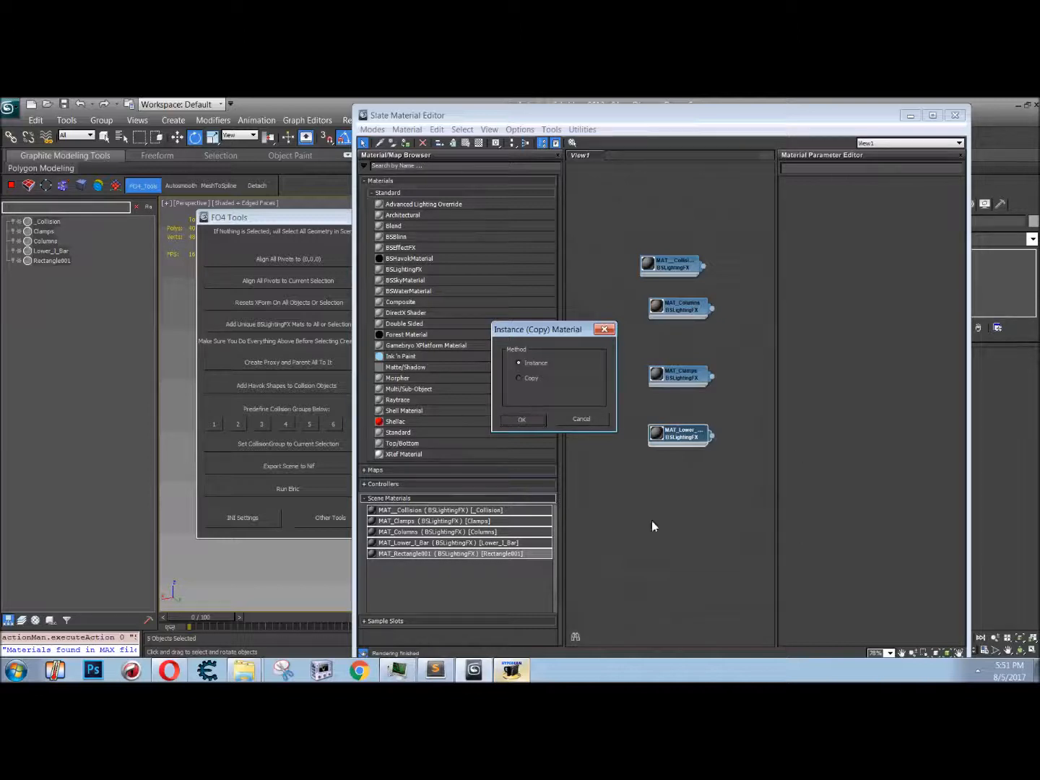
{"action": "left_click", "coordinate": [547, 424]}
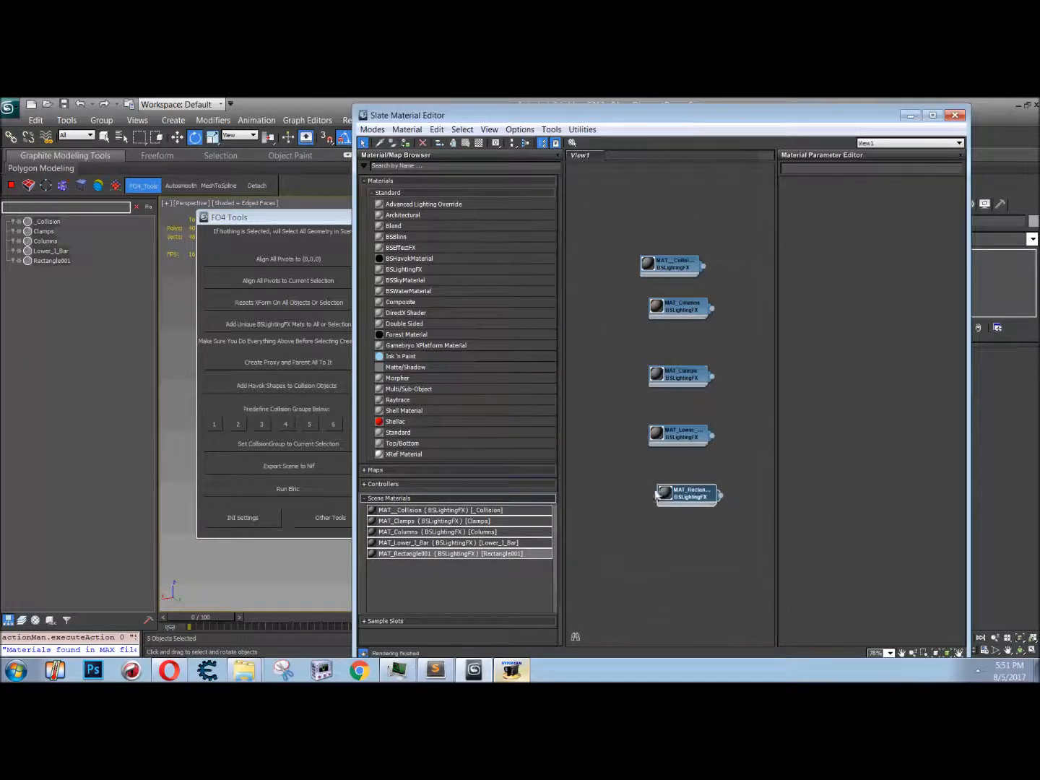
Step: Show the parameters of the MAT__Collision material, and try to save its data to a BGSM file
{"action": "middle_click_drag", "start_coordinate": [671, 366], "coordinate": [652, 451]}
{"action": "scroll", "coordinate": [652, 451], "scroll_direction": "down", "scroll_amount": 1}
{"action": "double_click", "coordinate": [664, 359]}
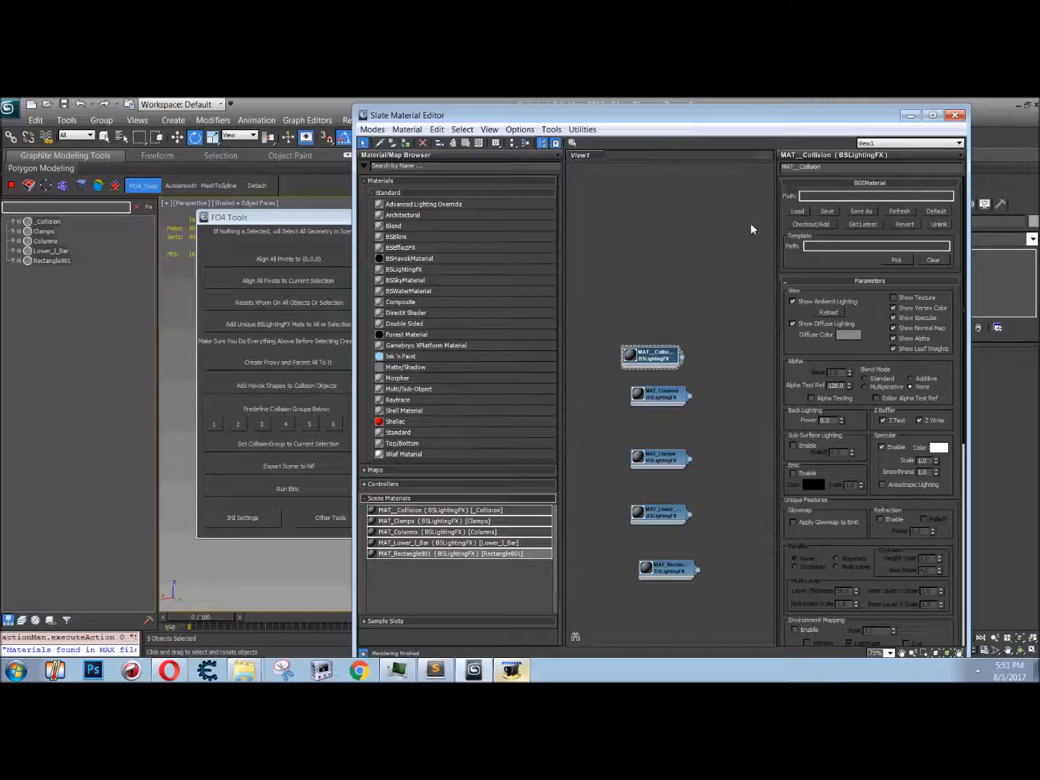
{"action": "left_click", "coordinate": [831, 212]}
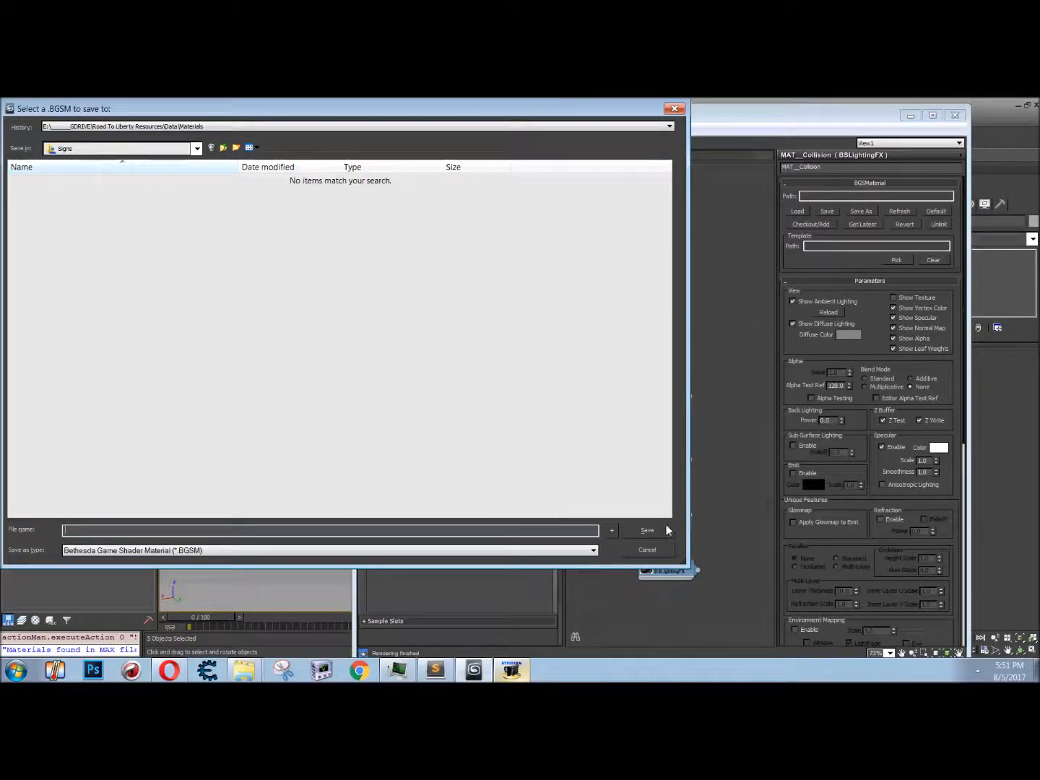
{"action": "left_click", "coordinate": [650, 550]}
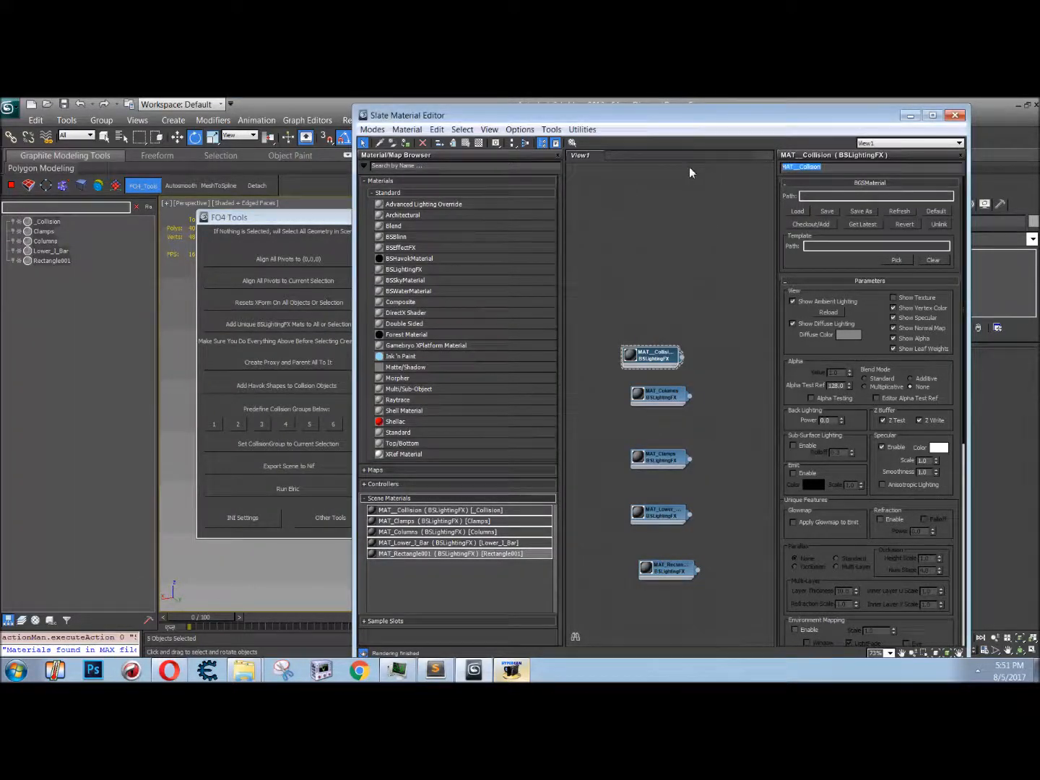
Step: Move the MAT__Collision node apart from the others, and try to save the MAT_Columns material as a BGSM file named MAT_Columns
{"action": "left_click_drag", "start_coordinate": [678, 361], "coordinate": [734, 281]}
{"action": "left_click", "coordinate": [672, 399]}
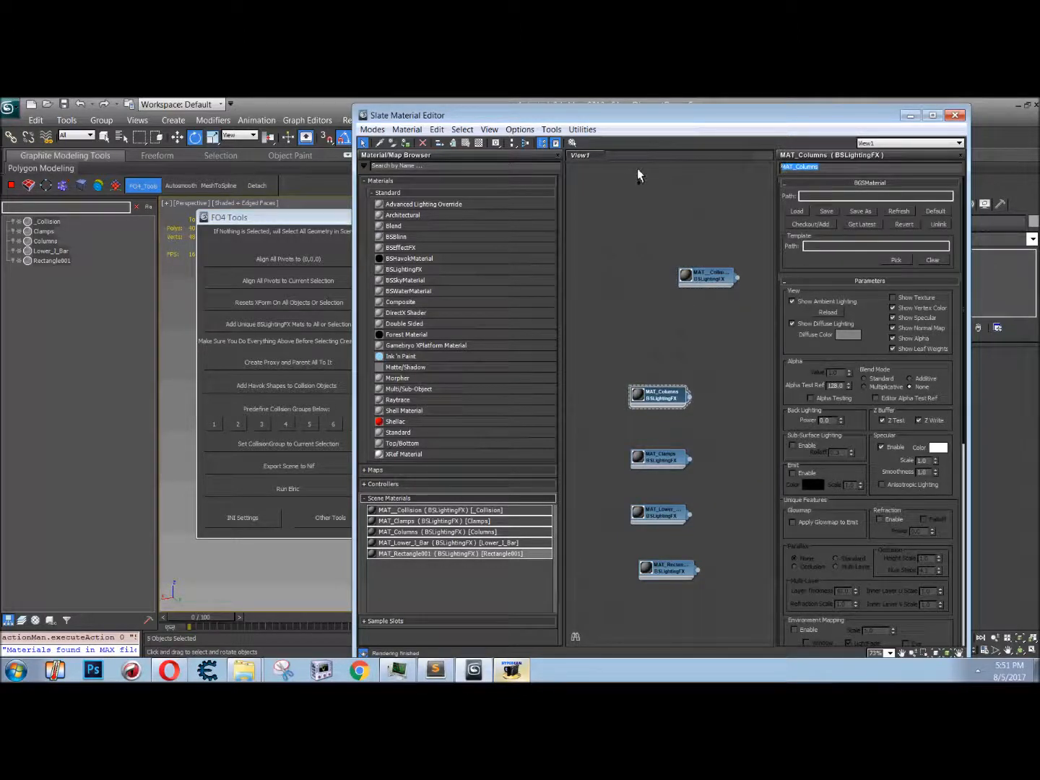
{"action": "left_click", "coordinate": [826, 211]}
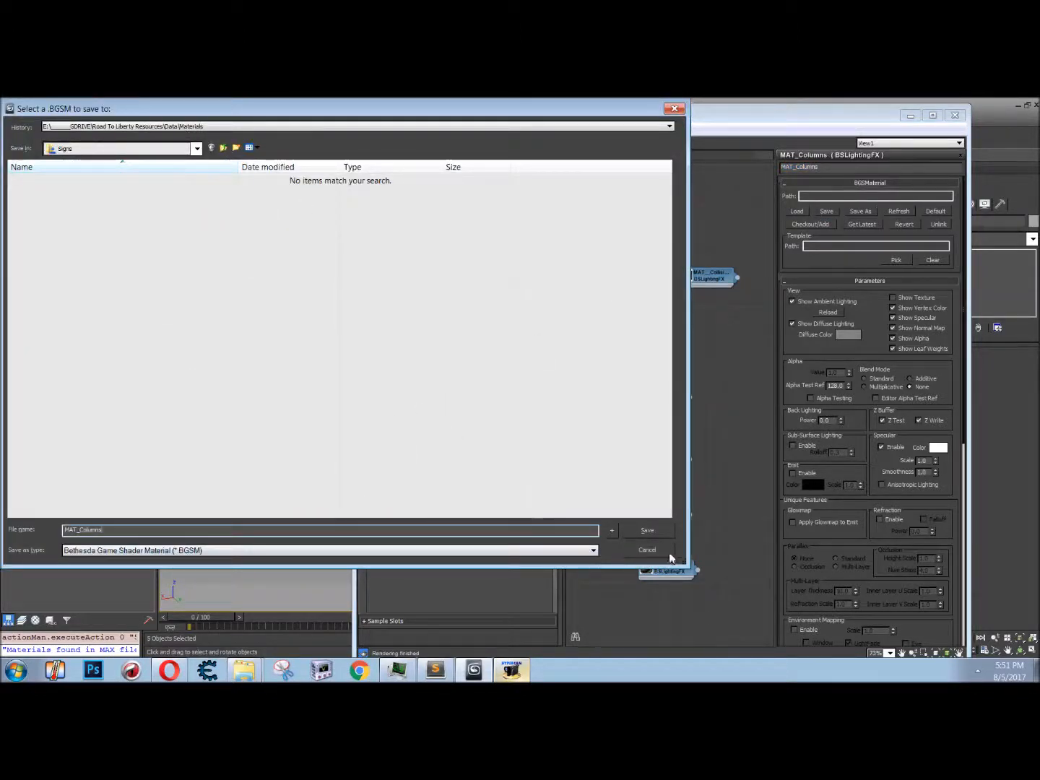
{"action": "left_click", "coordinate": [648, 550]}
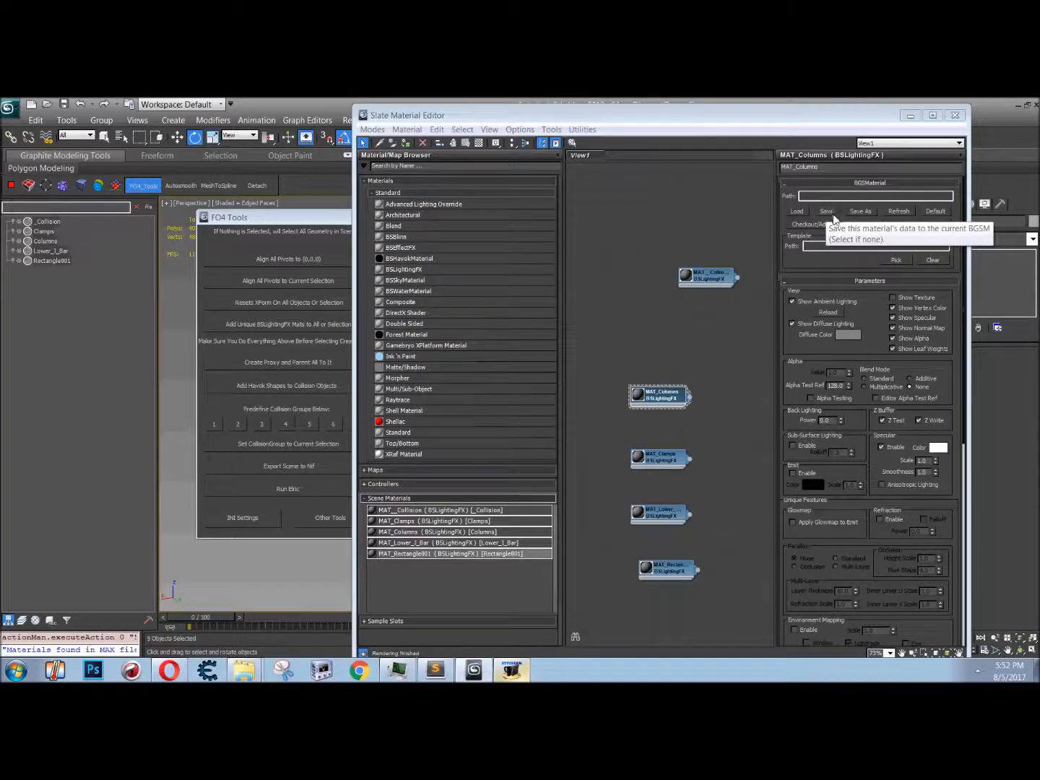
Step: Enable Show Texture, the diffuse texture and the normal texture for MAT_Columns, and close the material editor
{"action": "left_click", "coordinate": [891, 299]}
{"action": "left_click_drag", "start_coordinate": [871, 315], "coordinate": [866, 113]}
{"action": "scroll", "coordinate": [924, 467], "scroll_direction": "down", "scroll_amount": 4}
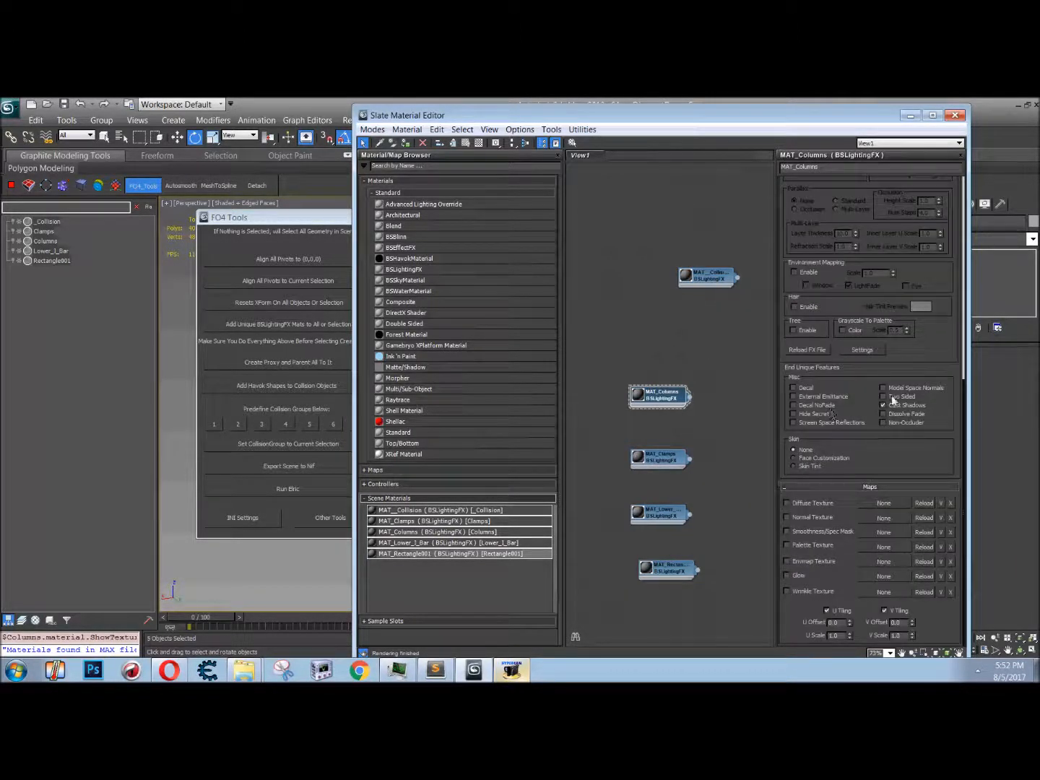
{"action": "left_click", "coordinate": [787, 503]}
{"action": "left_click", "coordinate": [814, 518]}
{"action": "scroll", "coordinate": [841, 312], "scroll_direction": "up", "scroll_amount": 5}
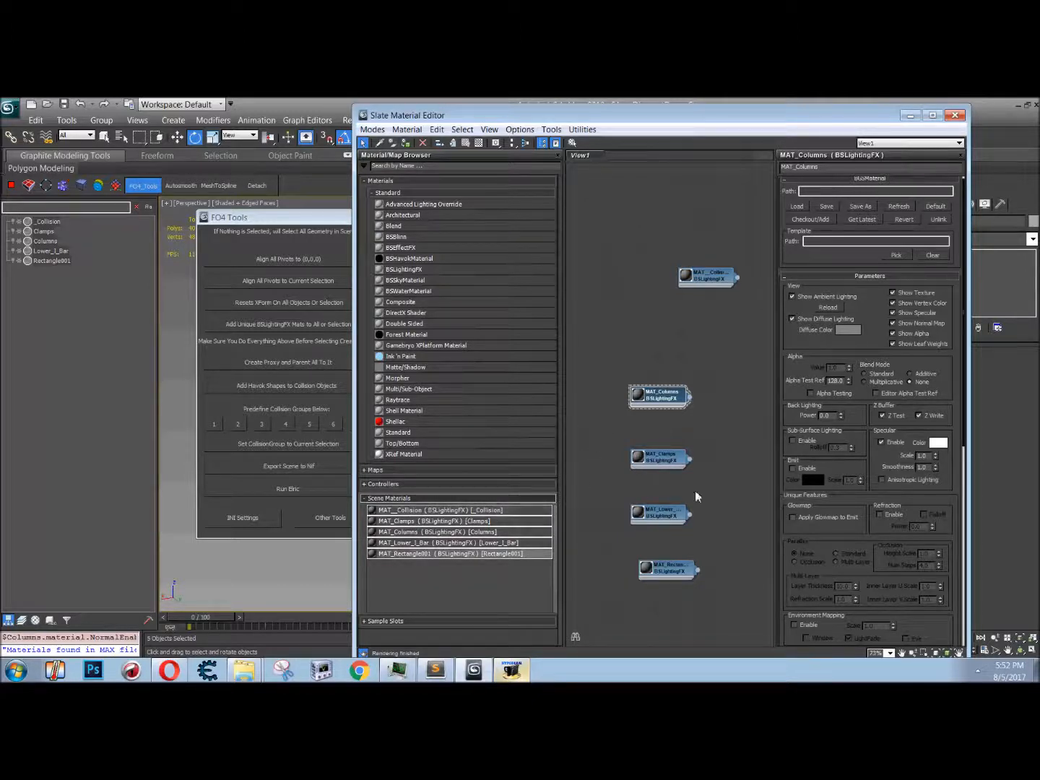
{"action": "left_click", "coordinate": [955, 116]}
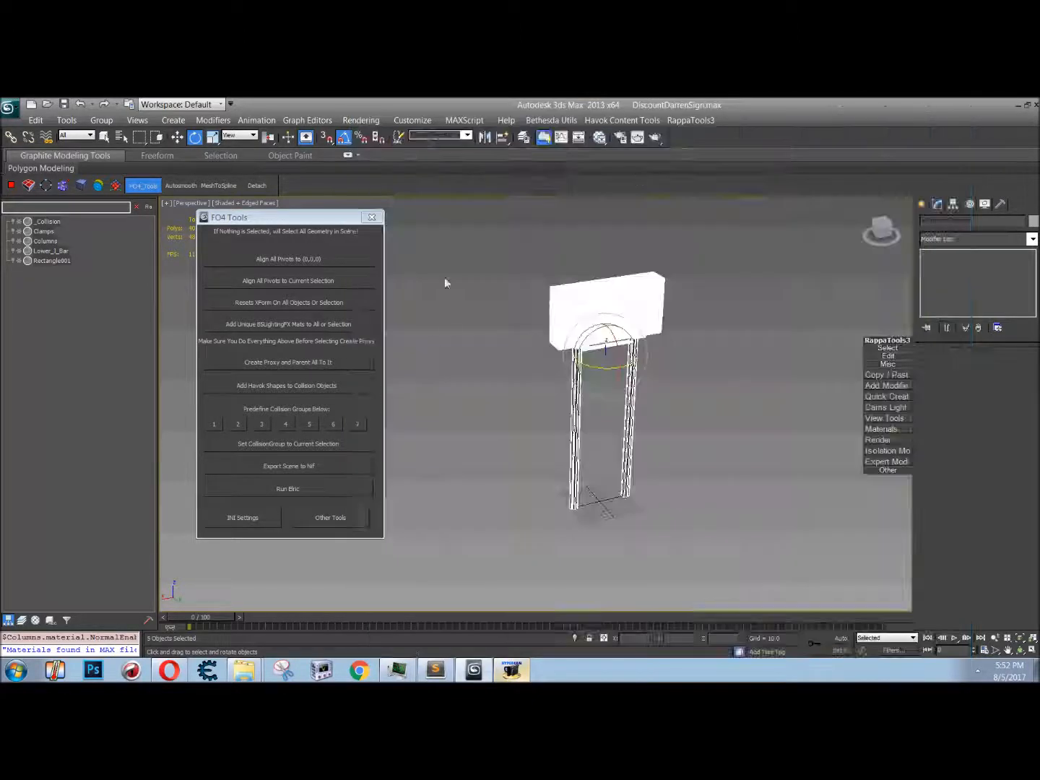
Step: Clear the selection, open the Create Proxy settings from FO4 Tools, and place the dialog clear of the sign
{"action": "left_click", "coordinate": [492, 390]}
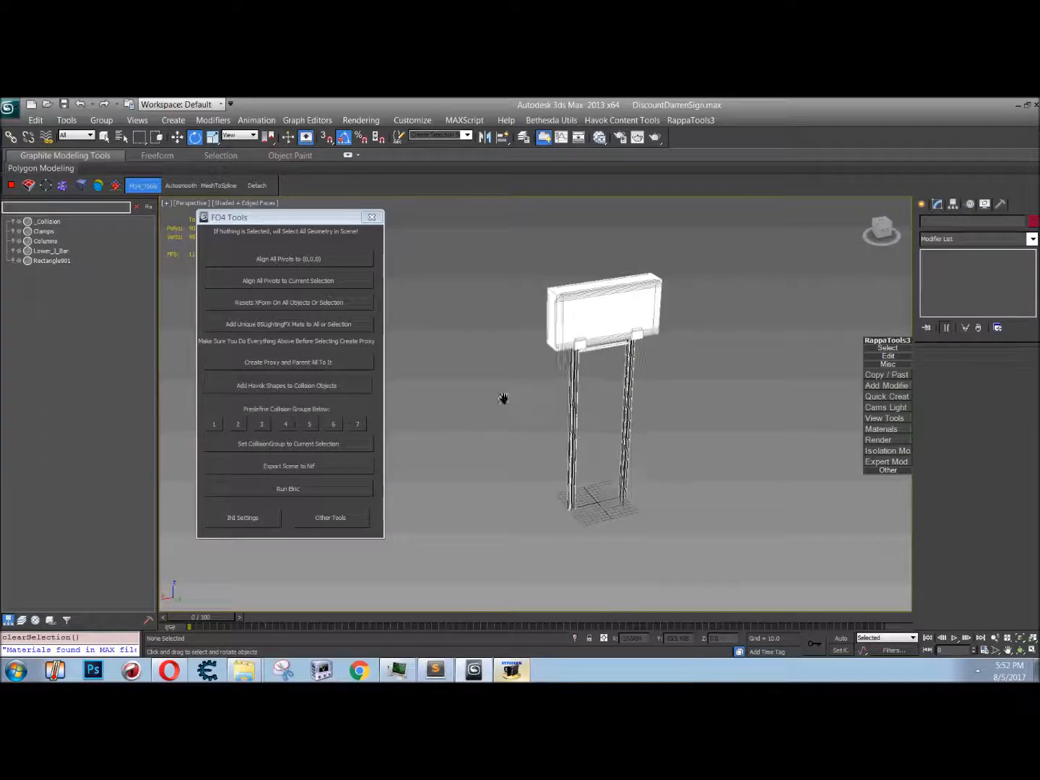
{"action": "middle_click_drag", "start_coordinate": [501, 394], "coordinate": [480, 421]}
{"action": "left_click", "coordinate": [302, 366]}
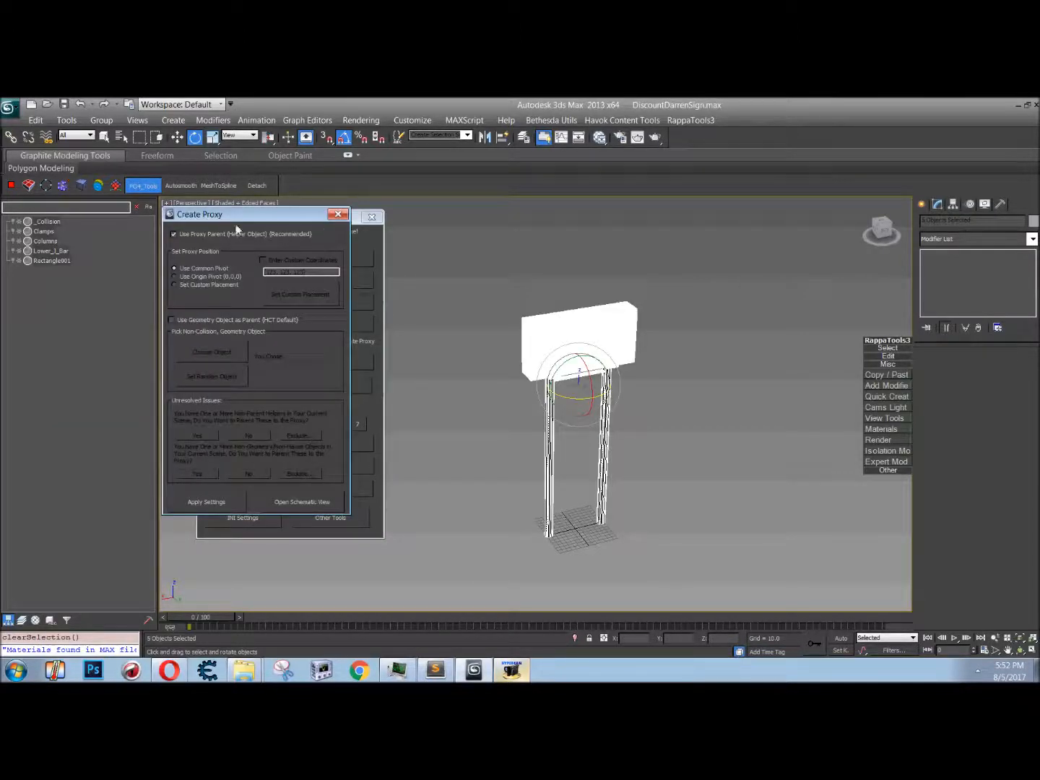
{"action": "left_click_drag", "start_coordinate": [246, 217], "coordinate": [733, 259]}
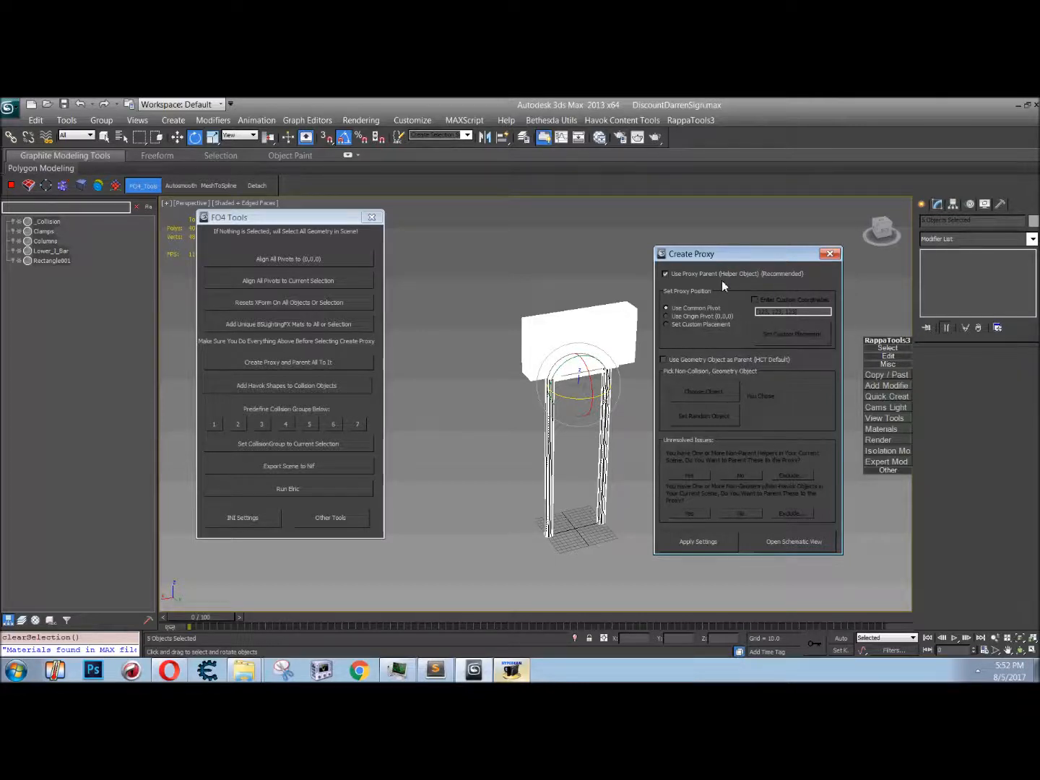
Step: Show the Havok physics commands for creating rigid bodies with and without proxies
{"action": "left_click", "coordinate": [621, 120]}
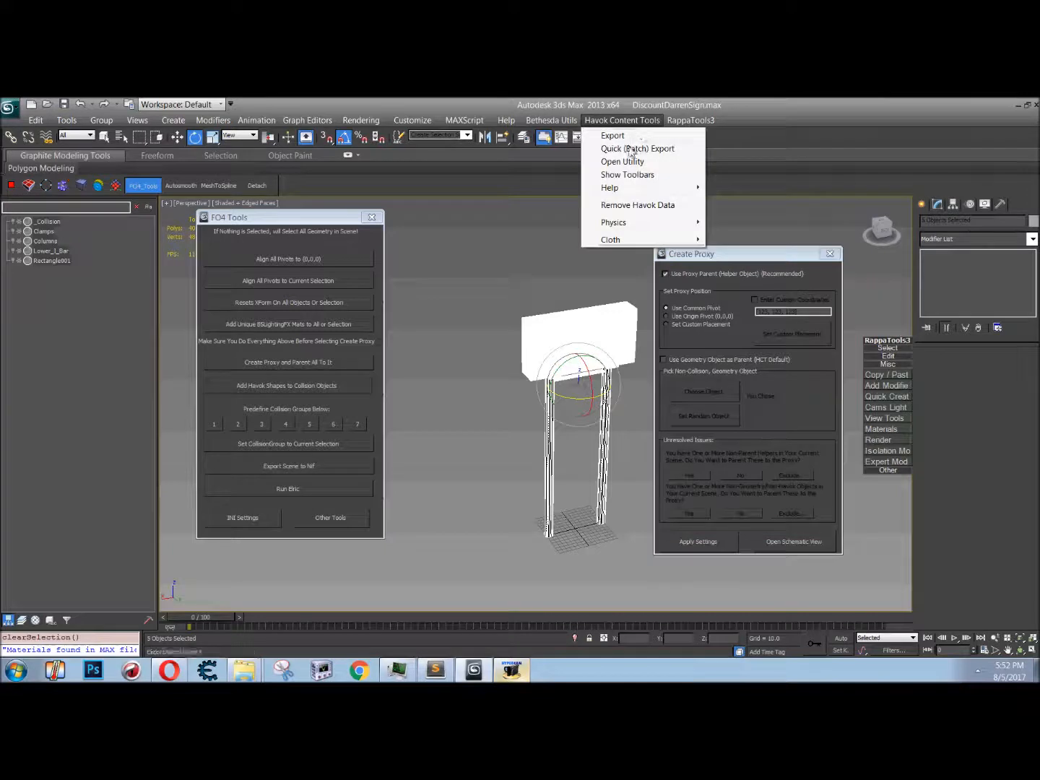
{"action": "mouse_move", "coordinate": [648, 224]}
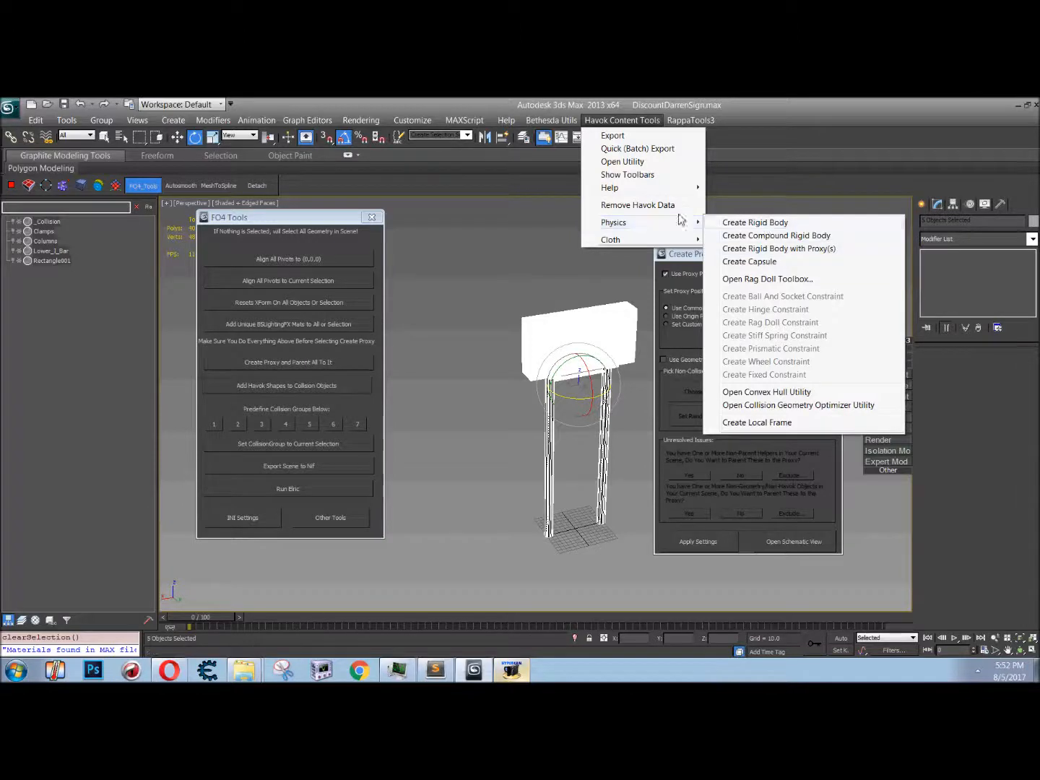
{"action": "left_click", "coordinate": [691, 258]}
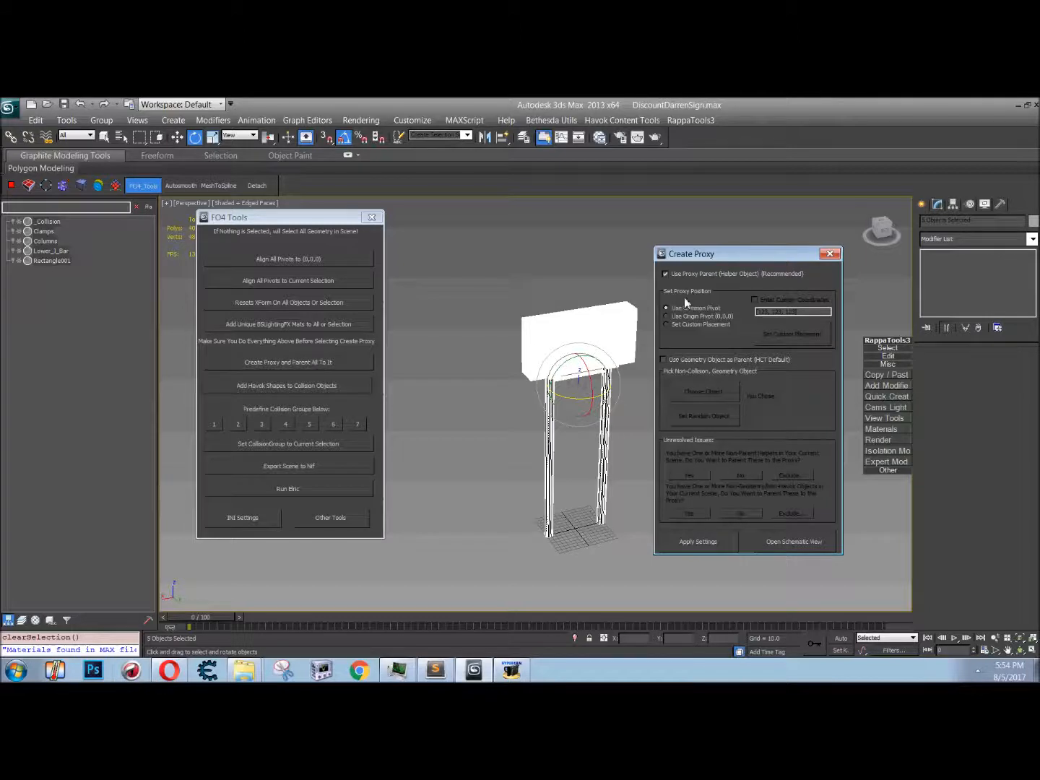
Step: Try the alternative proxy settings: a geometry object as parent, origin pivot, common pivot, and custom placement with custom coordinates
{"action": "left_click", "coordinate": [707, 359]}
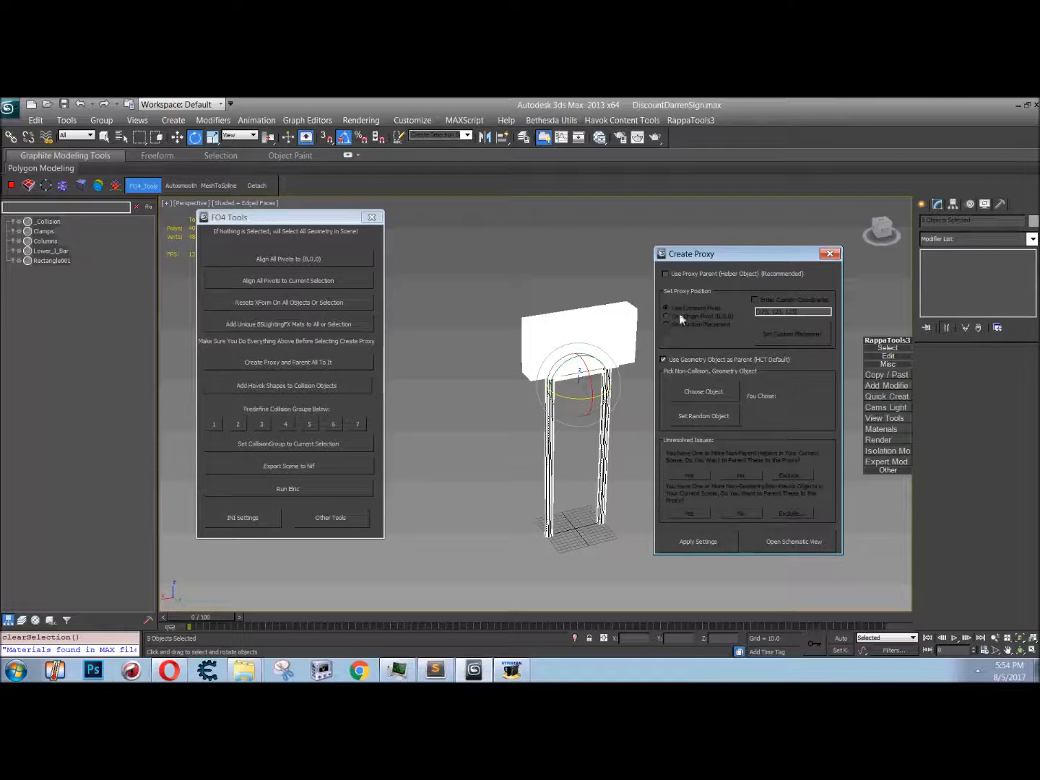
{"action": "left_click", "coordinate": [685, 275]}
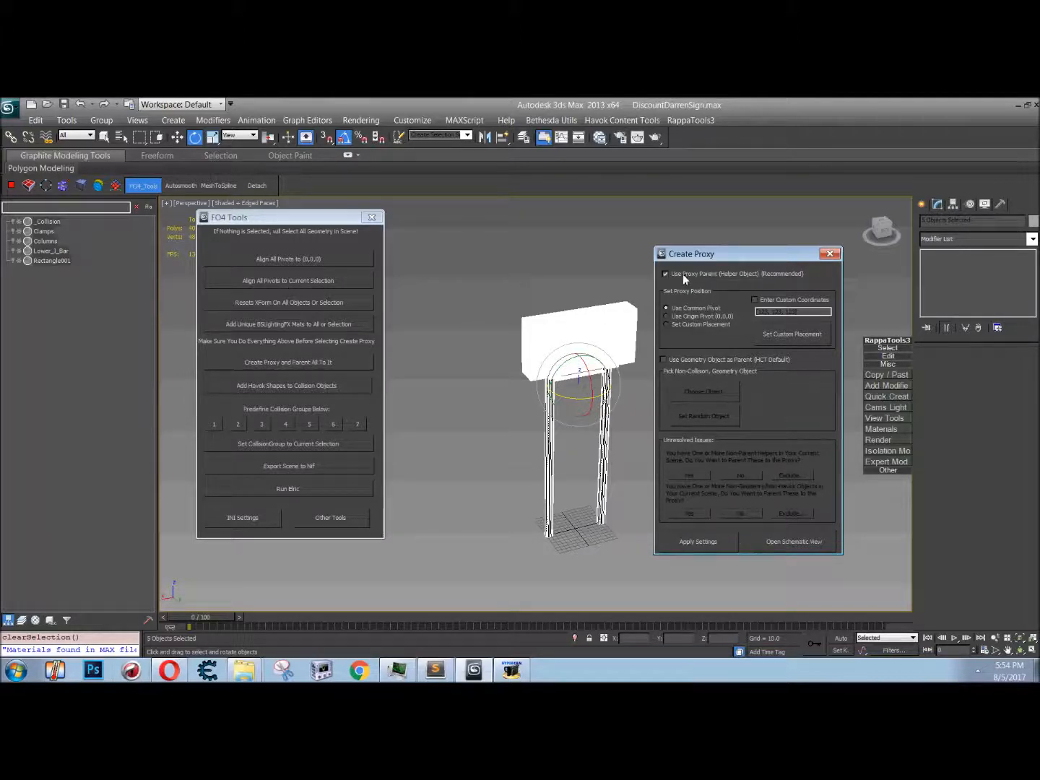
{"action": "left_click", "coordinate": [691, 317]}
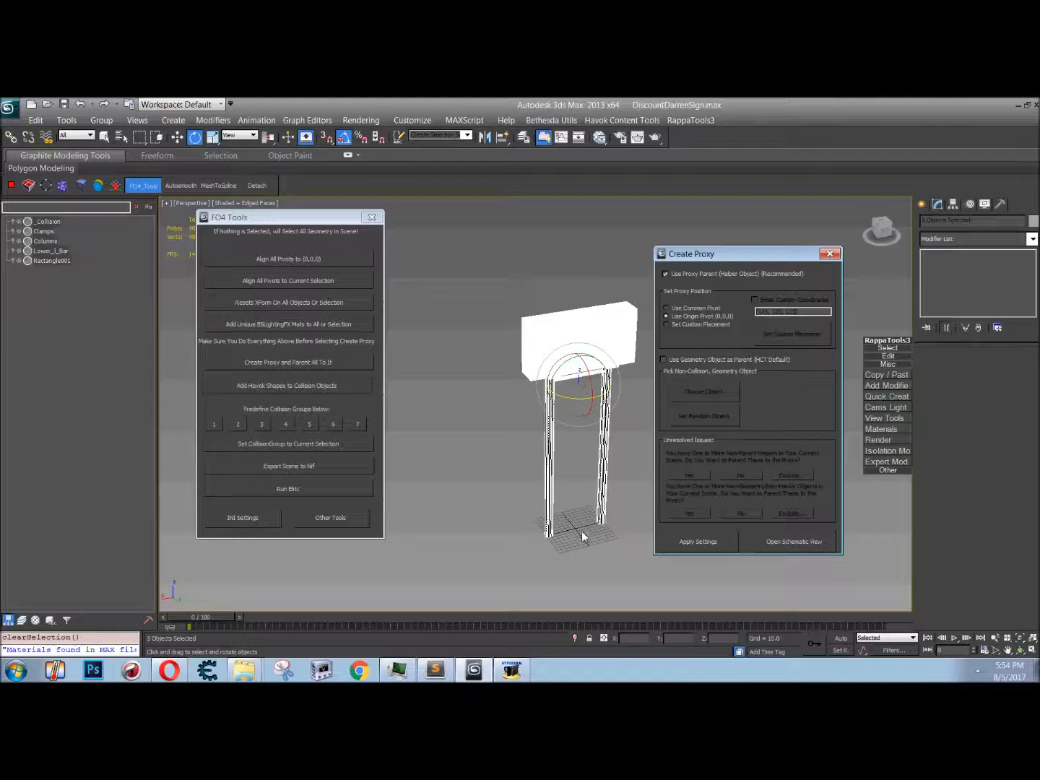
{"action": "left_click", "coordinate": [700, 308]}
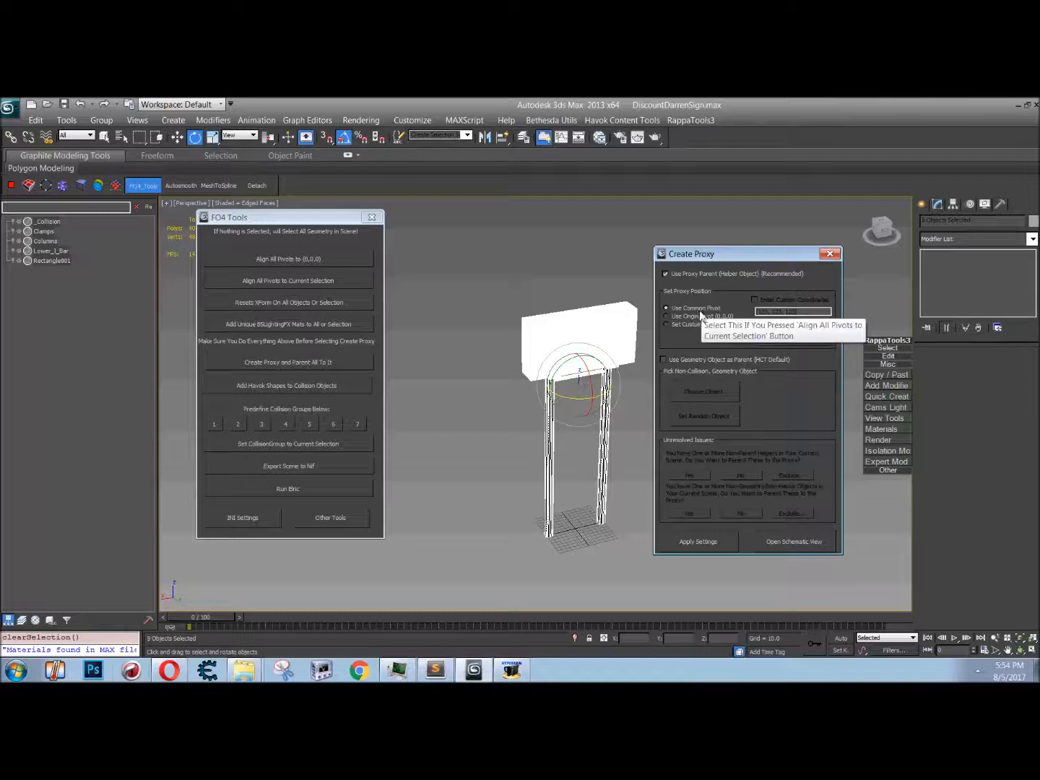
{"action": "left_click", "coordinate": [694, 325]}
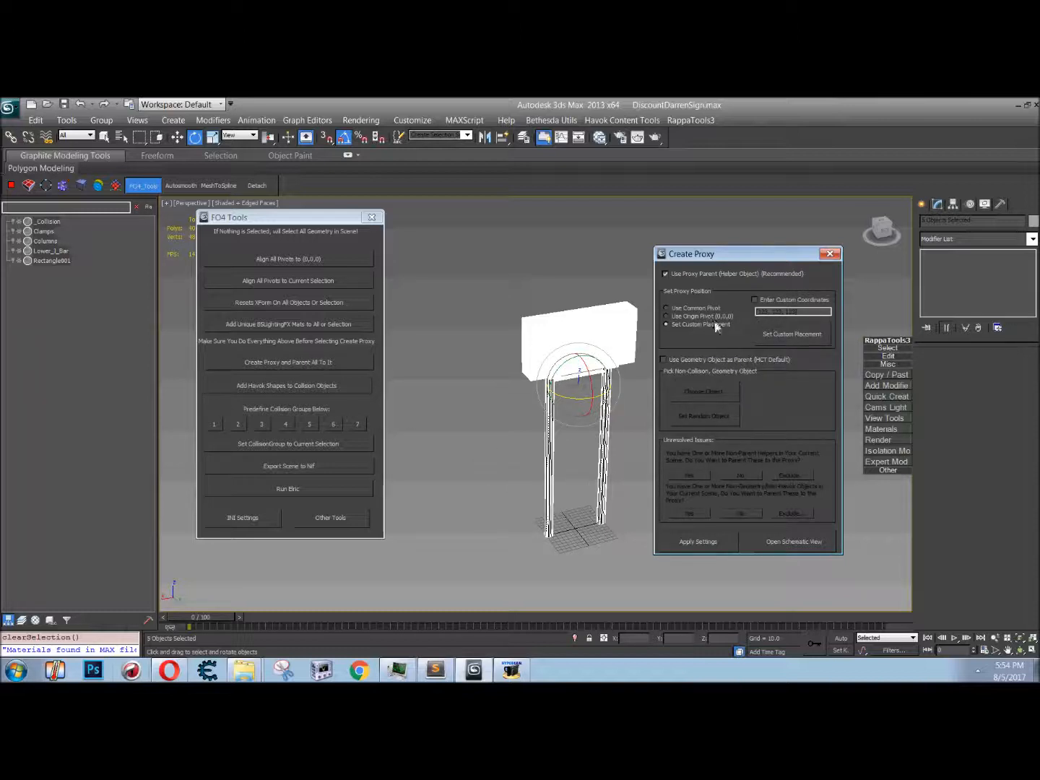
{"action": "left_click", "coordinate": [790, 300]}
{"action": "left_click", "coordinate": [763, 315]}
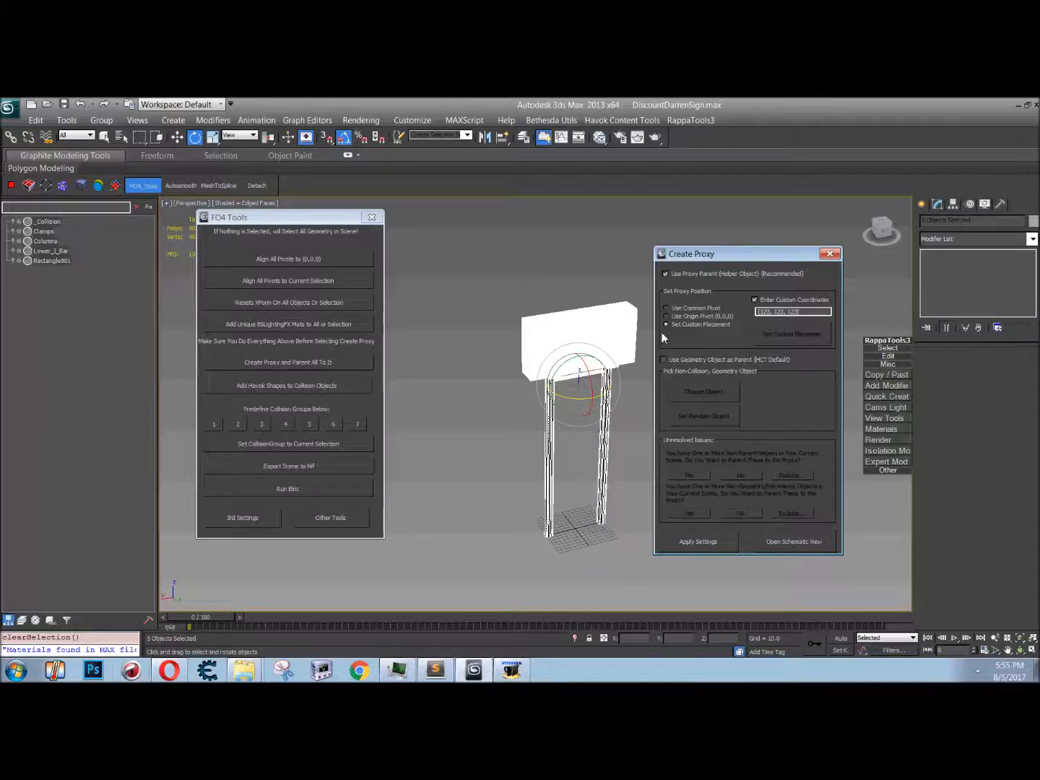
Step: Create the parent proxy helper at the origin pivot (0,0,0), and inspect the new helper at the sign's base
{"action": "left_click", "coordinate": [687, 316]}
{"action": "left_click", "coordinate": [726, 547]}
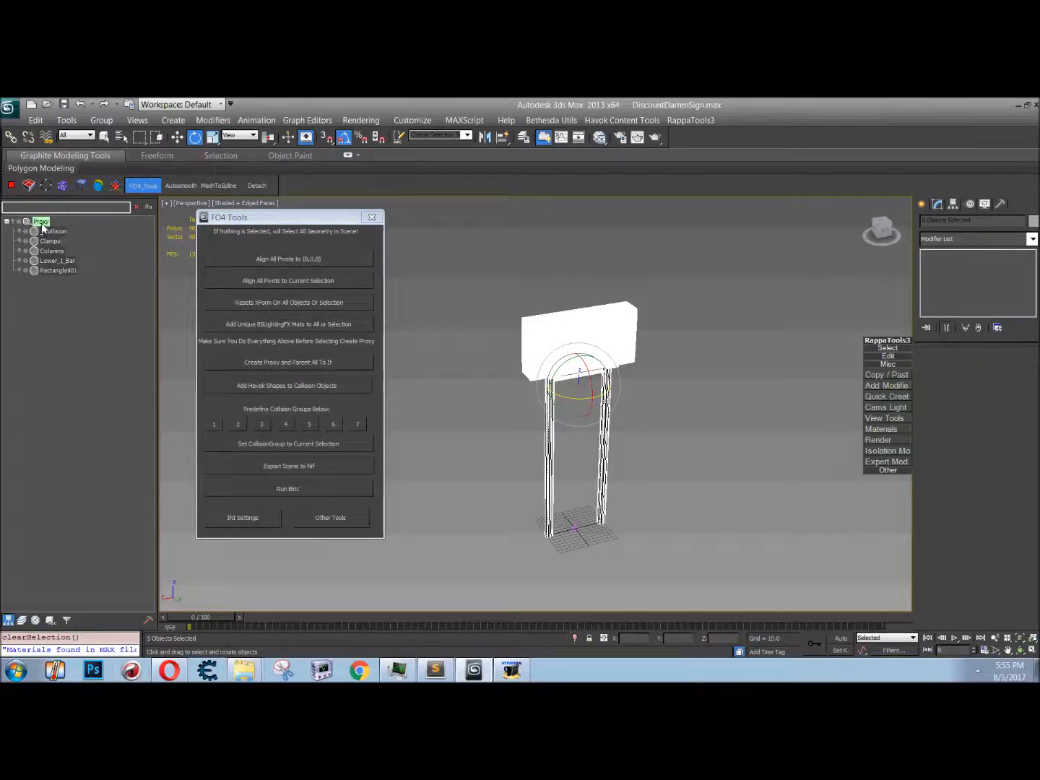
{"action": "scroll", "coordinate": [543, 547], "scroll_direction": "up", "scroll_amount": 8}
{"action": "middle_click_drag", "start_coordinate": [715, 504], "coordinate": [686, 604]}
{"action": "left_click", "coordinate": [673, 501]}
{"action": "scroll", "coordinate": [673, 469], "scroll_direction": "down", "scroll_amount": 6}
{"action": "scroll", "coordinate": [704, 426], "scroll_direction": "down", "scroll_amount": 6}
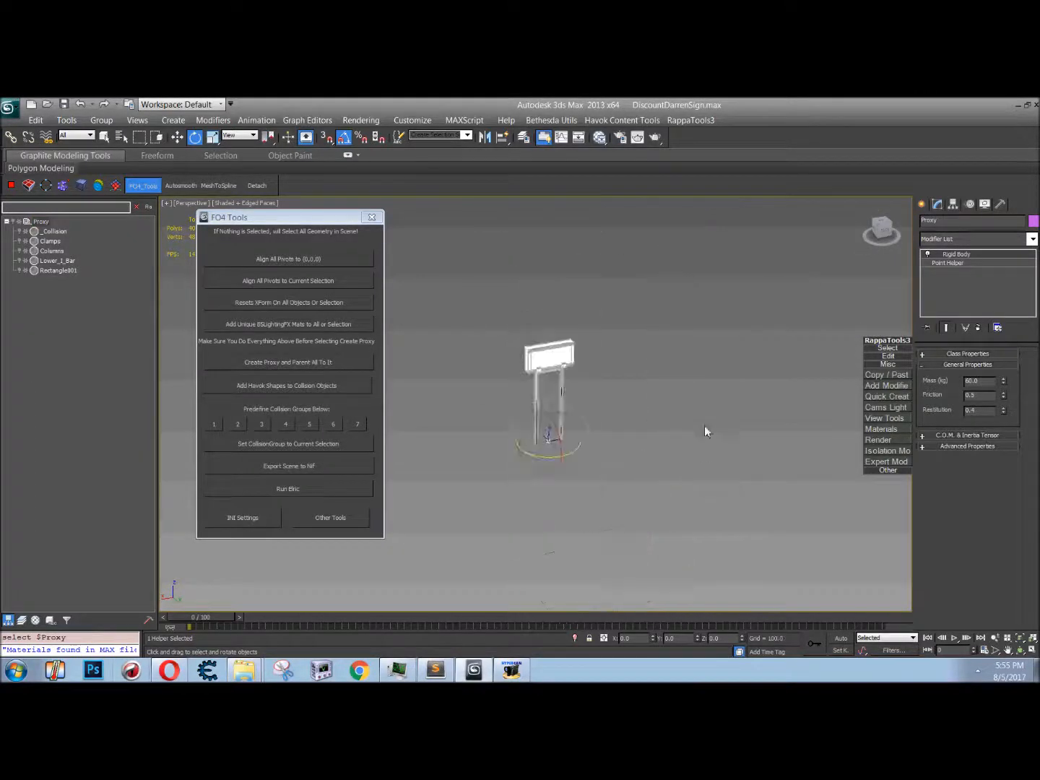
{"action": "scroll", "coordinate": [670, 432], "scroll_direction": "up", "scroll_amount": 8}
{"action": "left_click", "coordinate": [695, 436]}
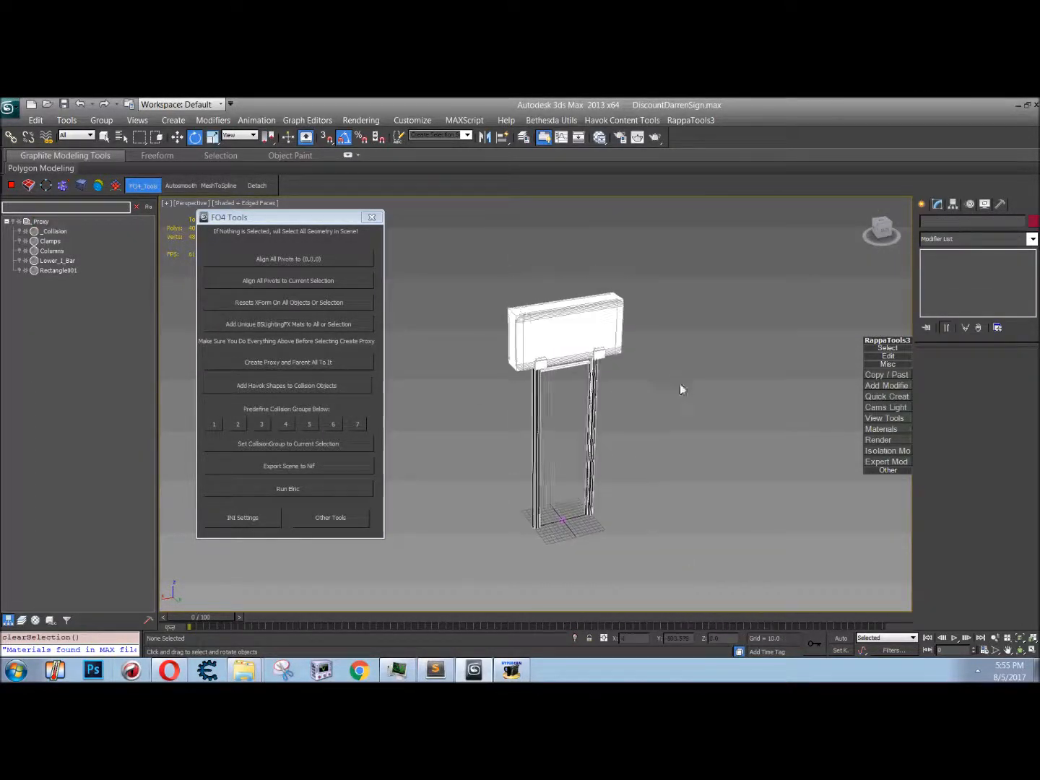
Step: Examine the hierarchy of the Proxy and its child objects in the Schematic View, and leave the Proxy selected
{"action": "left_click", "coordinate": [578, 142]}
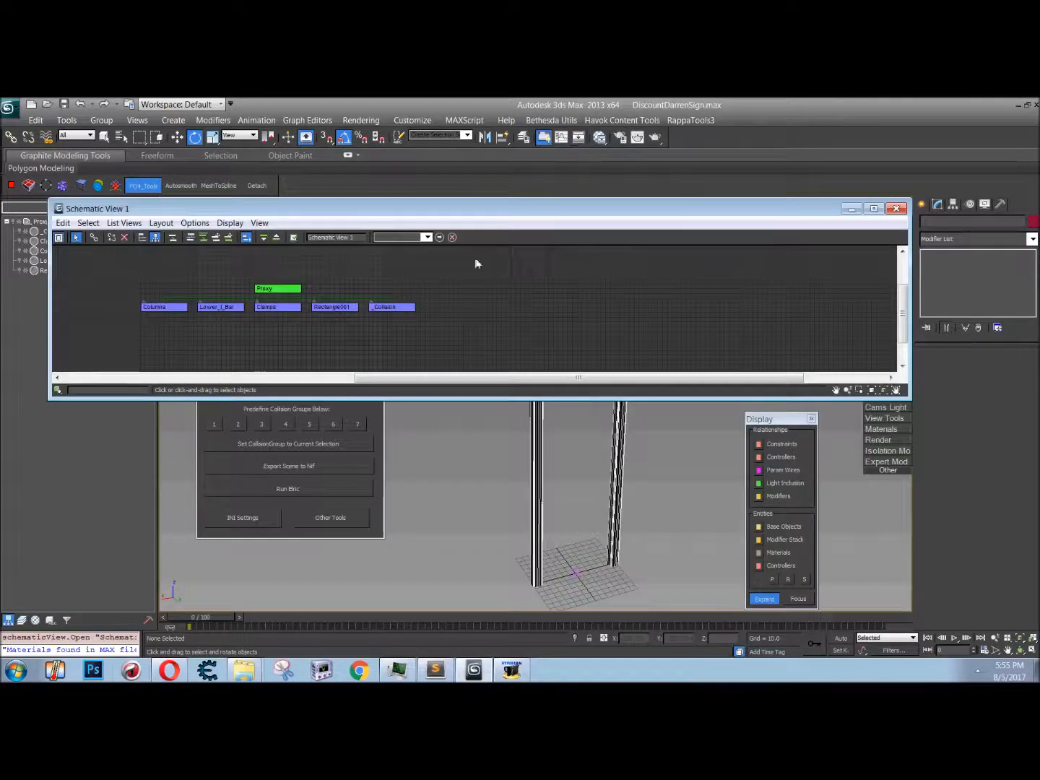
{"action": "scroll", "coordinate": [462, 289], "scroll_direction": "up", "scroll_amount": 4}
{"action": "left_click", "coordinate": [445, 295]}
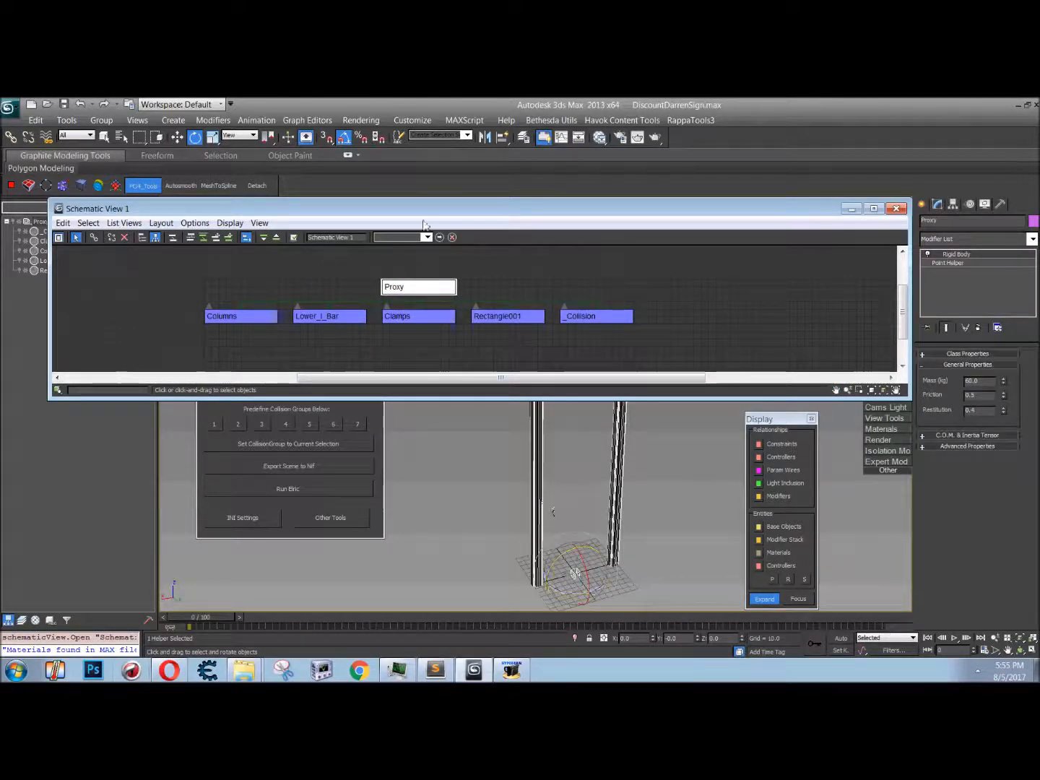
{"action": "left_click_drag", "start_coordinate": [204, 346], "coordinate": [696, 307]}
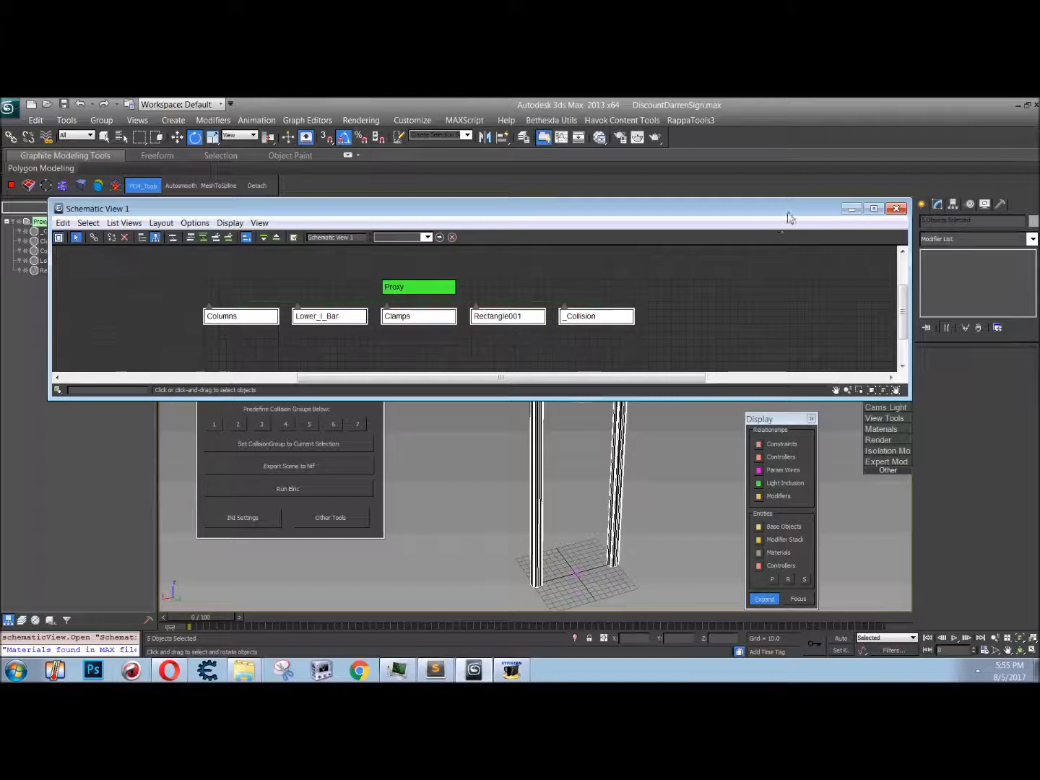
{"action": "left_click", "coordinate": [502, 281]}
{"action": "left_click", "coordinate": [442, 298]}
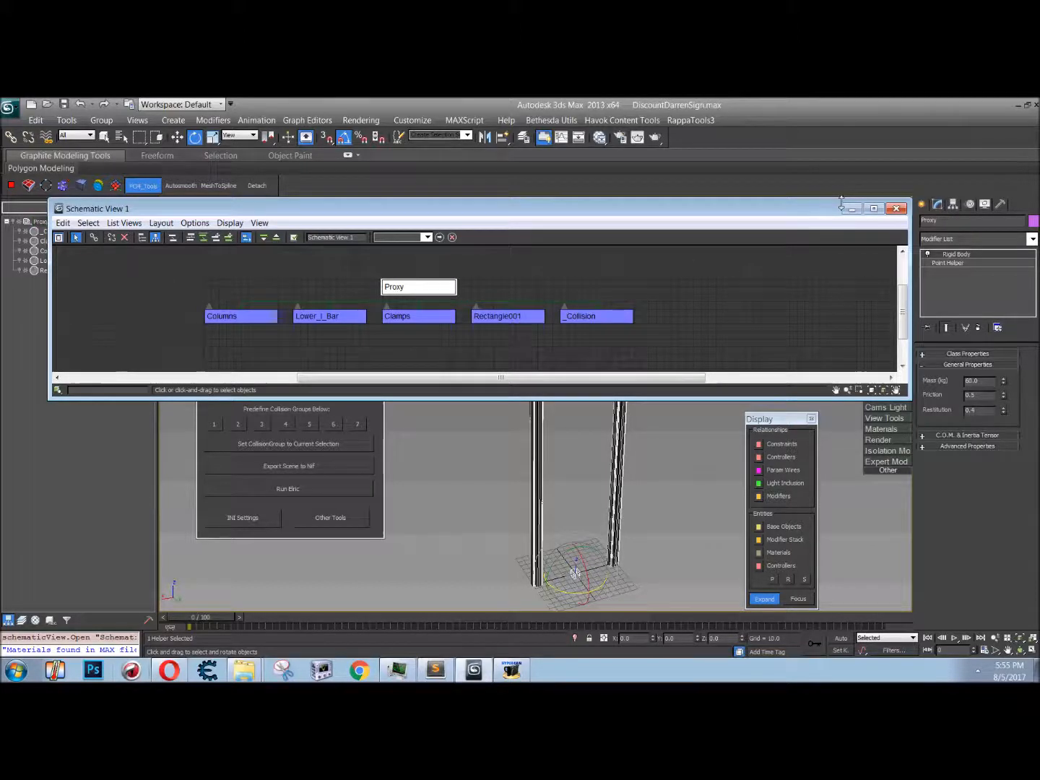
{"action": "left_click", "coordinate": [895, 208]}
Step: Try moving the Proxy helper together with its child objects, and undo the move
{"action": "scroll", "coordinate": [605, 401], "scroll_direction": "down", "scroll_amount": 4}
{"action": "key", "text": "w"}
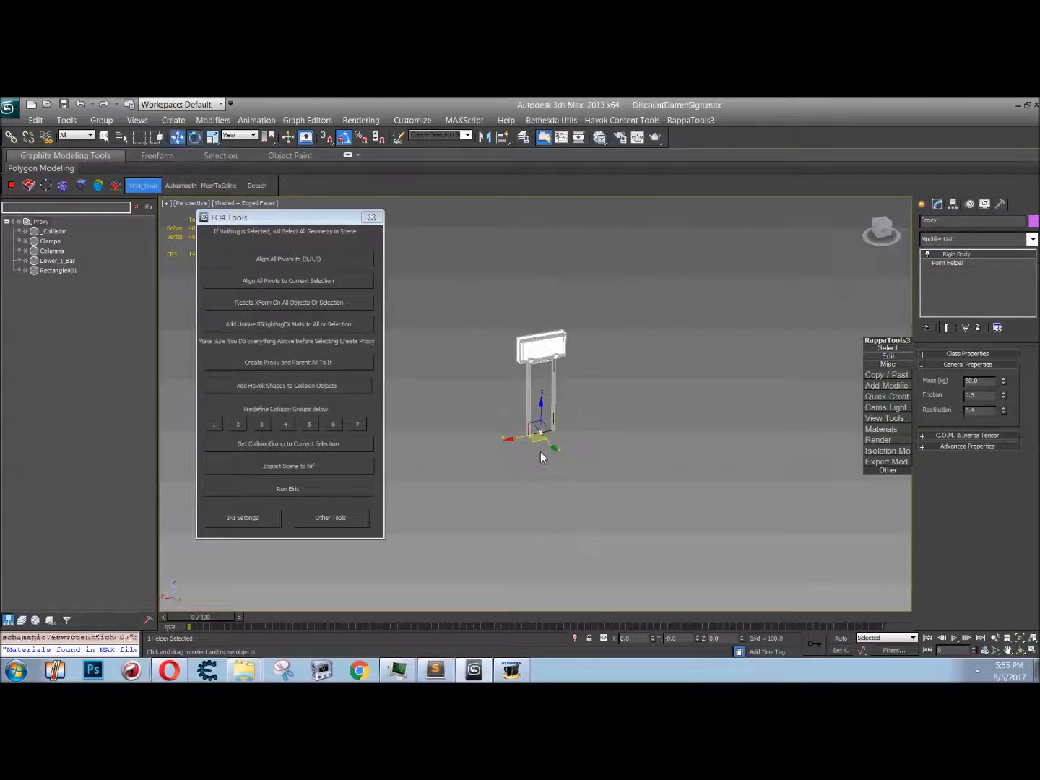
{"action": "left_click_drag", "start_coordinate": [549, 444], "coordinate": [662, 379]}
{"action": "key", "text": "ctrl+z"}
{"action": "scroll", "coordinate": [650, 420], "scroll_direction": "up", "scroll_amount": 4}
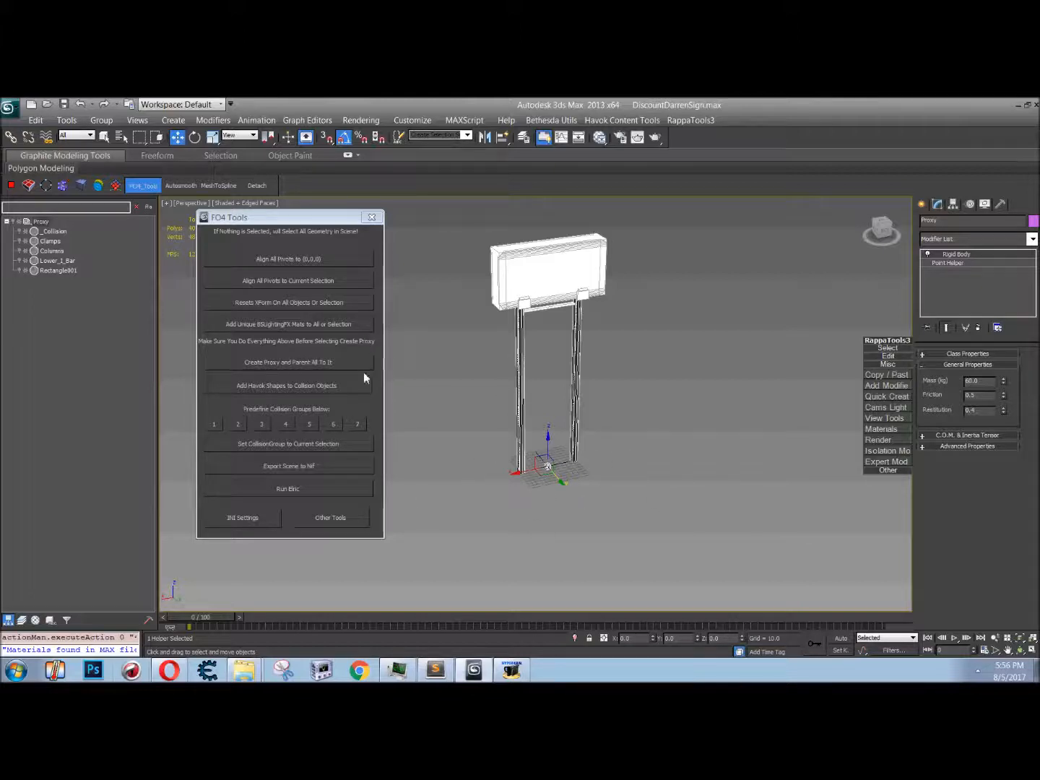
Step: Clear the selection, open the FO4 Tools dialog for adding Havok shapes to collision objects, and reposition it
{"action": "left_click", "coordinate": [610, 439]}
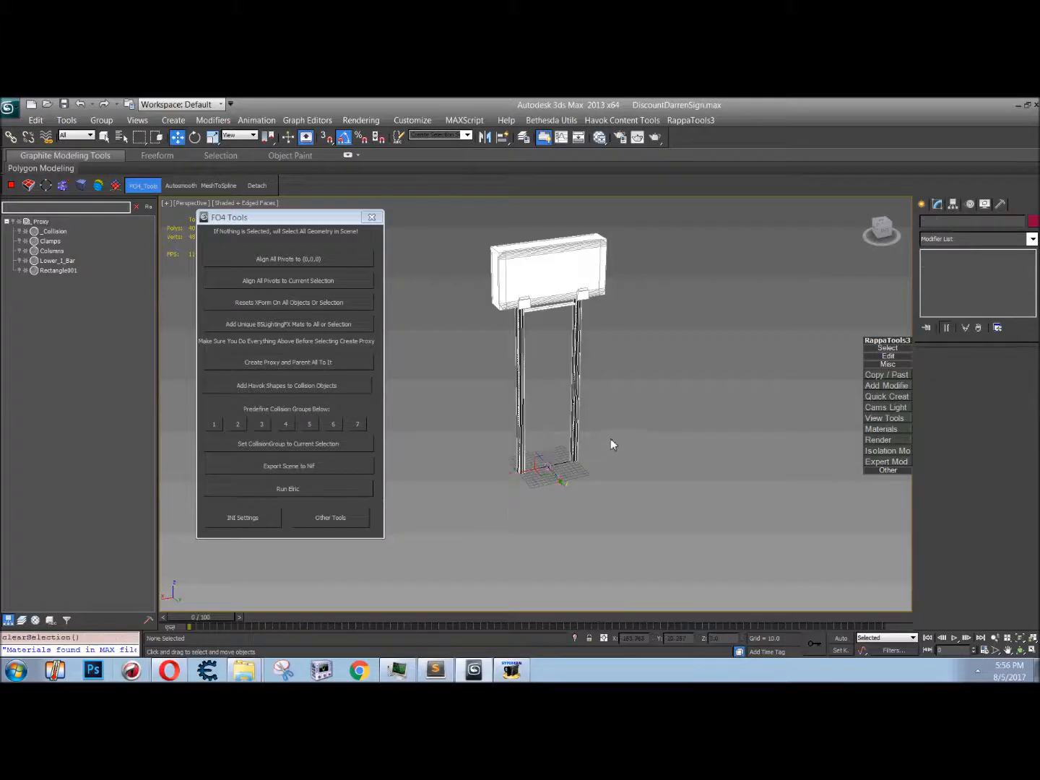
{"action": "middle_click_drag", "start_coordinate": [610, 439], "coordinate": [599, 512]}
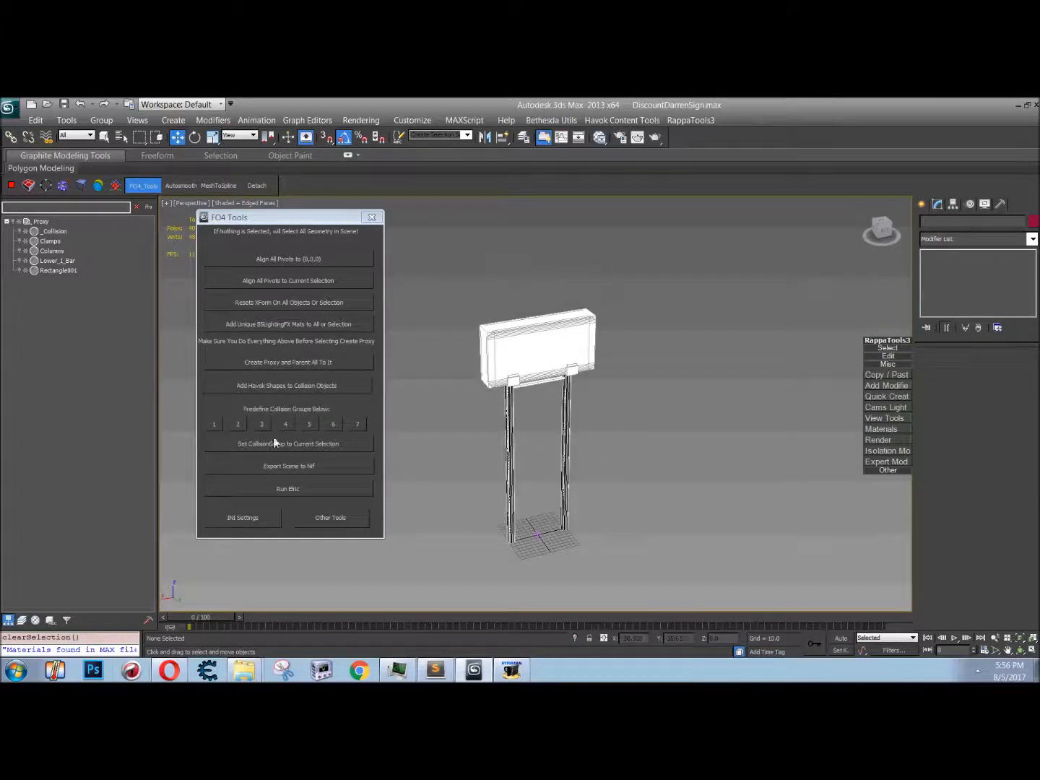
{"action": "left_click", "coordinate": [277, 386]}
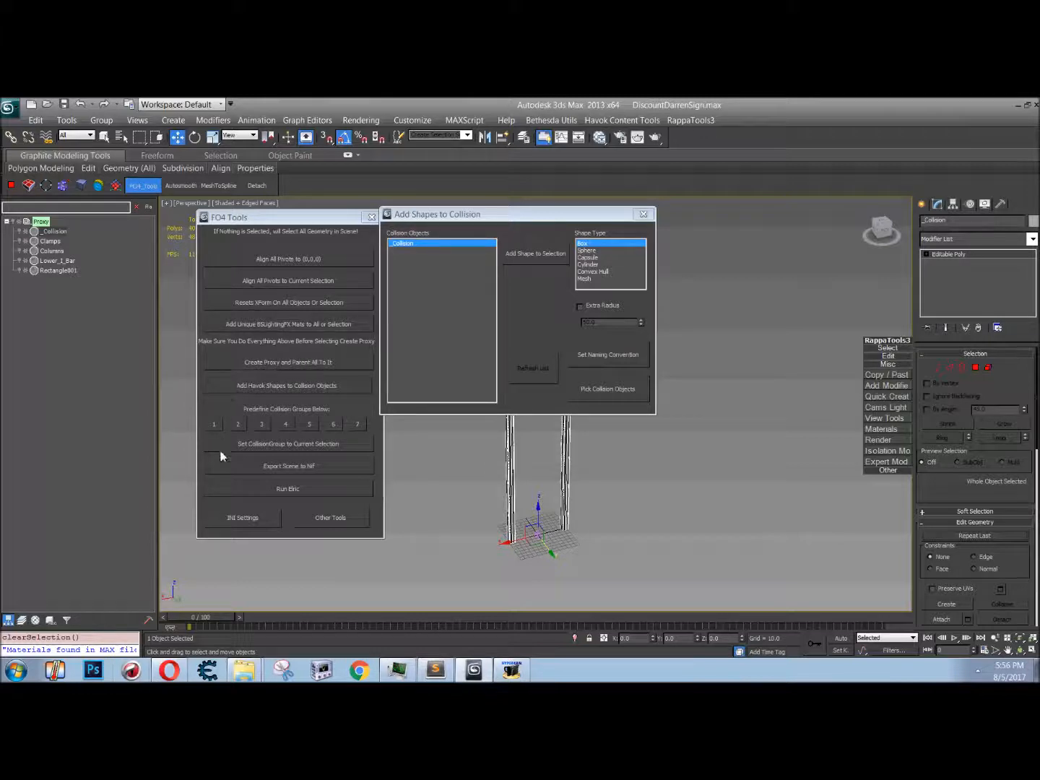
{"action": "left_click_drag", "start_coordinate": [506, 214], "coordinate": [545, 203]}
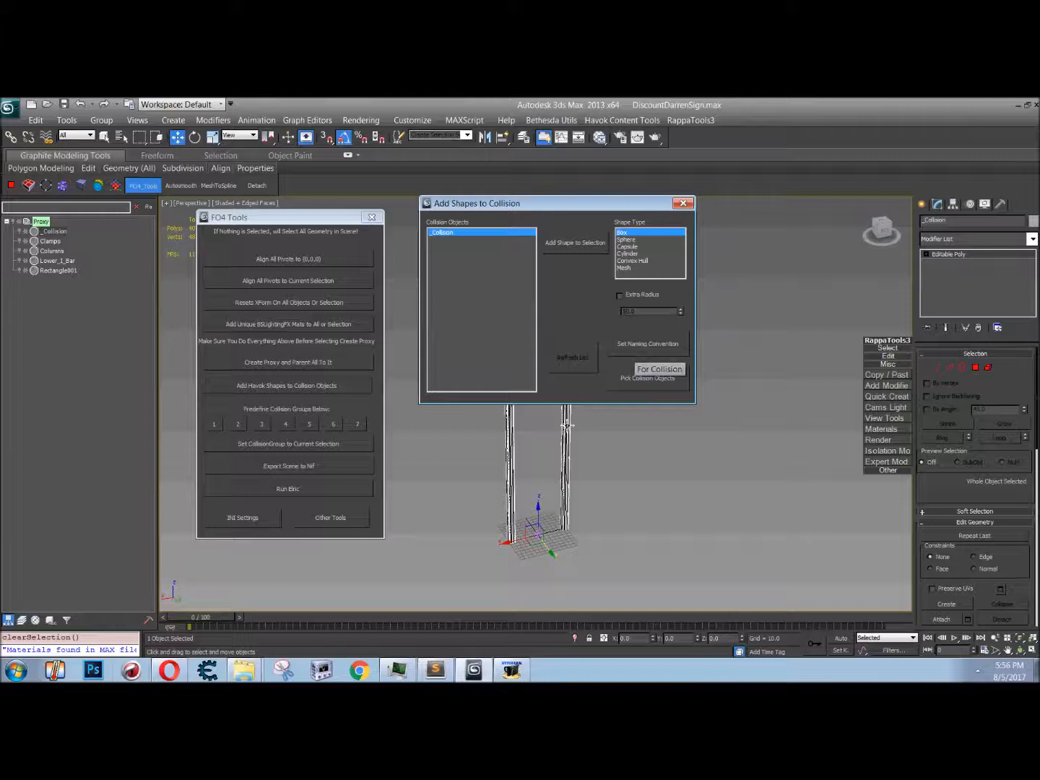
Step: Go through the Box, Capsule, Cylinder, Convex Hull and Mesh shape types for the _Collision object
{"action": "left_click", "coordinate": [629, 269]}
{"action": "left_click", "coordinate": [628, 232]}
{"action": "left_click", "coordinate": [629, 245]}
{"action": "left_click", "coordinate": [633, 255]}
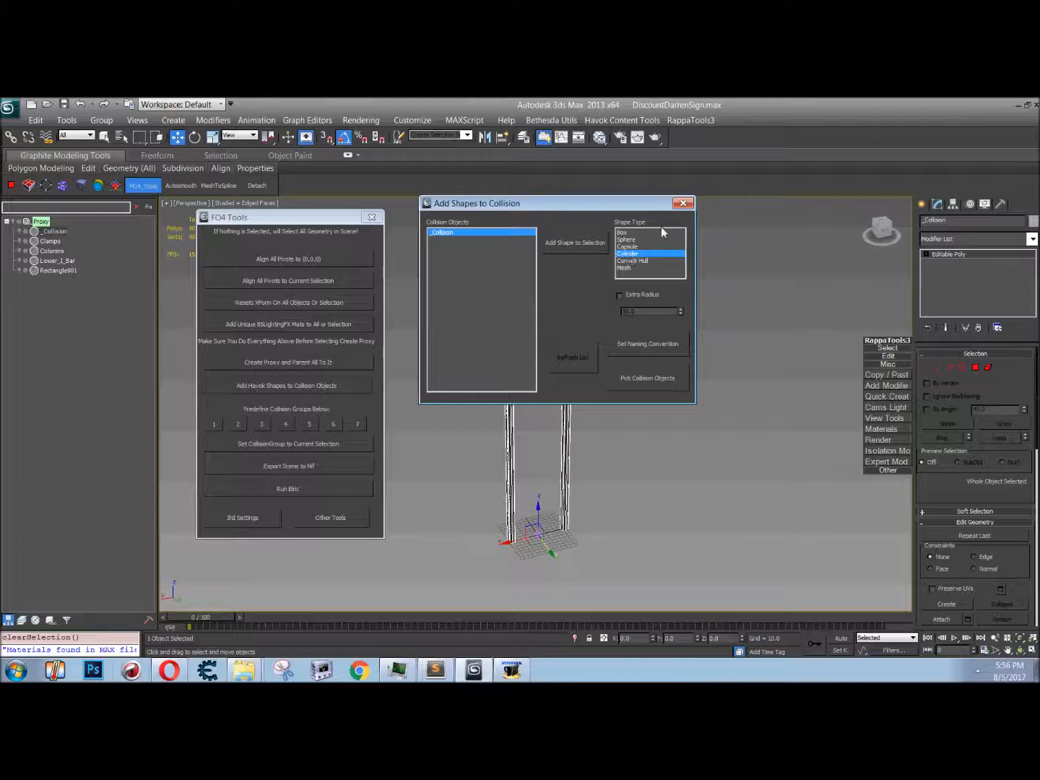
{"action": "left_click", "coordinate": [640, 262]}
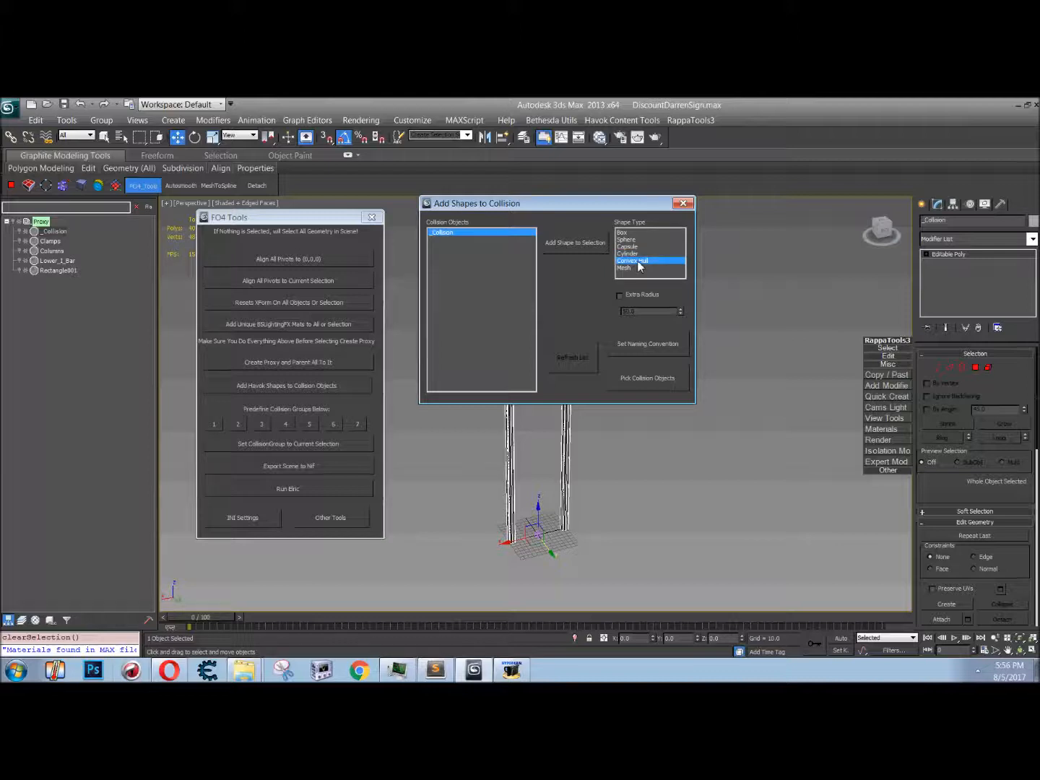
{"action": "left_click", "coordinate": [639, 269]}
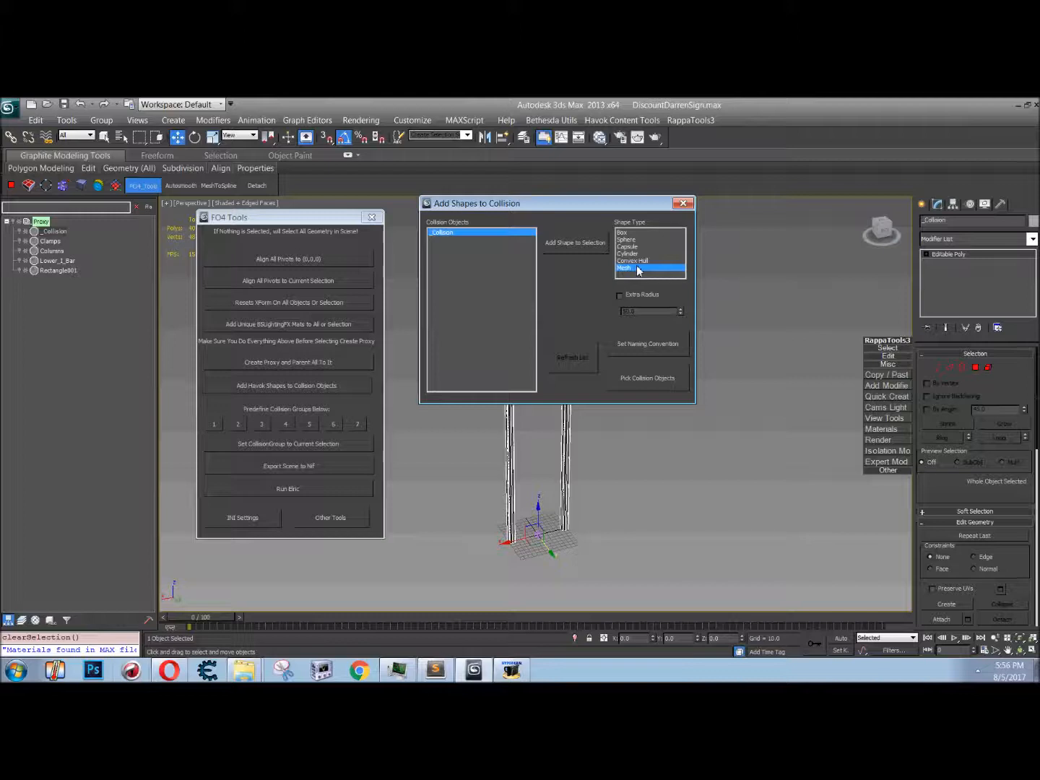
Step: Add a Havok shape of type Mesh to the _Collision object, and close the Add Shapes to Collision dialog
{"action": "left_click_drag", "start_coordinate": [651, 205], "coordinate": [861, 222]}
{"action": "scroll", "coordinate": [585, 459], "scroll_direction": "up", "scroll_amount": 5}
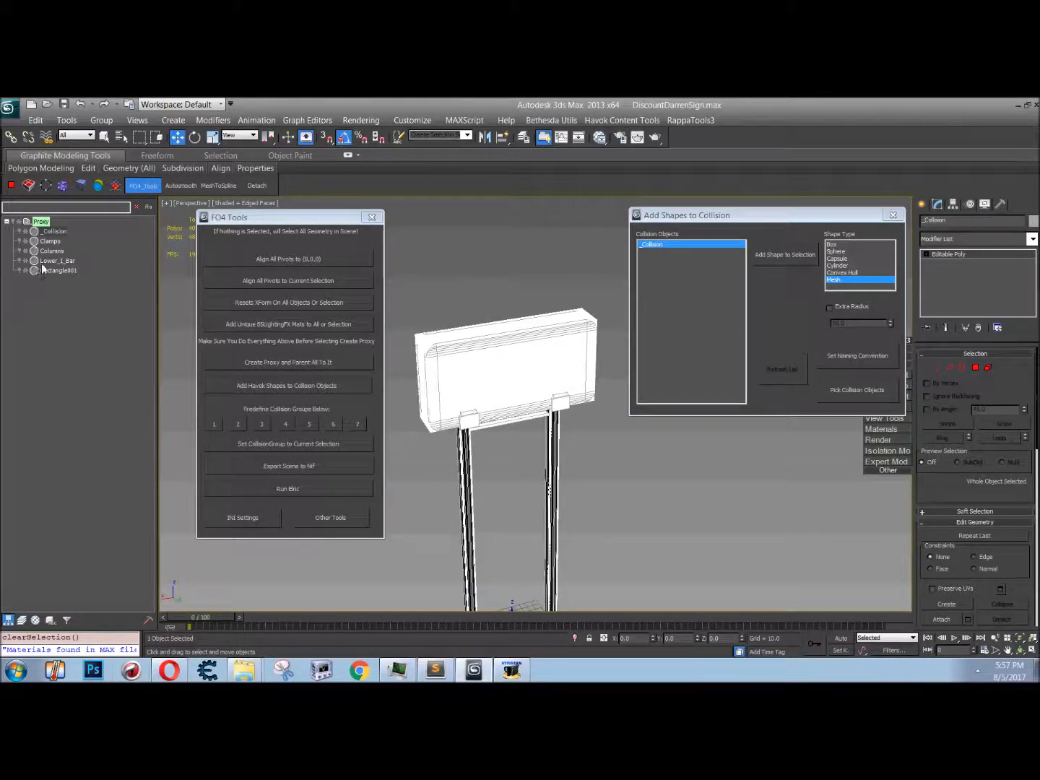
{"action": "left_click", "coordinate": [56, 235]}
{"action": "middle_click_drag", "start_coordinate": [514, 372], "coordinate": [539, 383]}
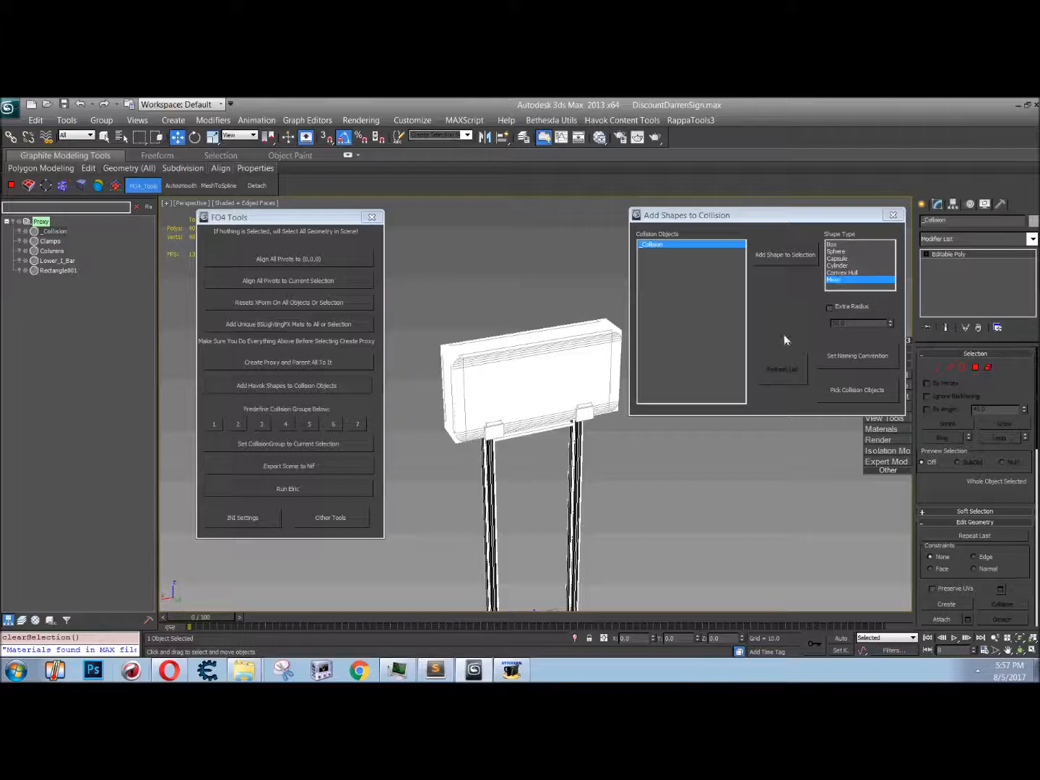
{"action": "left_click", "coordinate": [858, 274]}
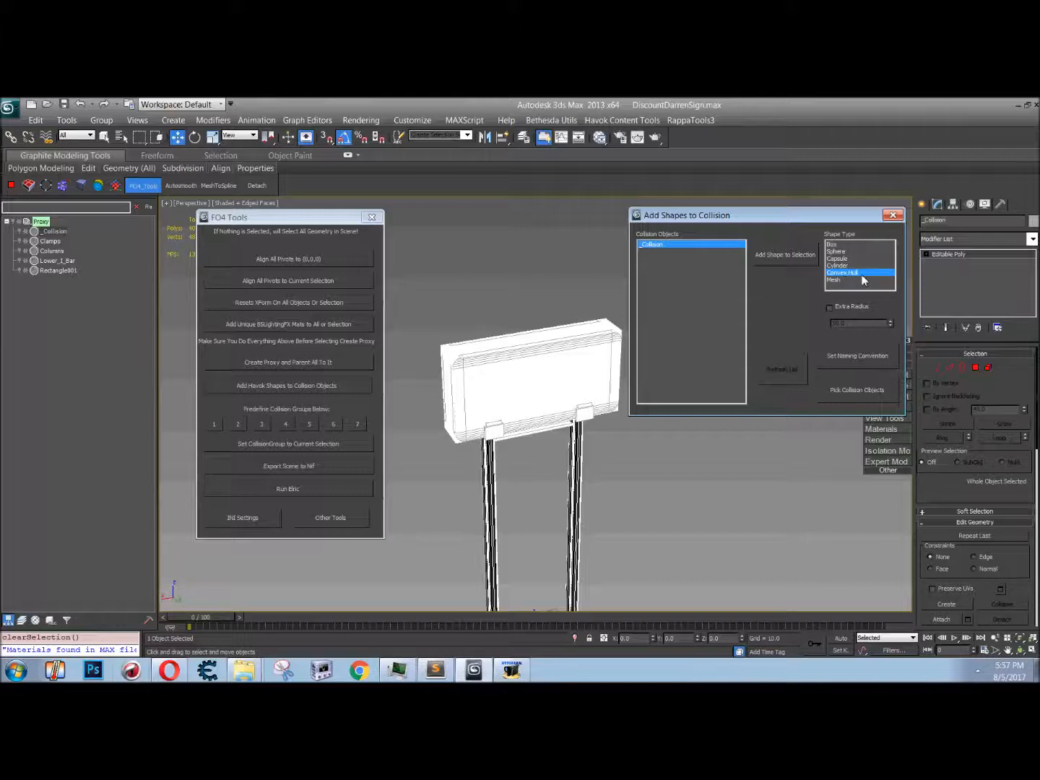
{"action": "left_click", "coordinate": [843, 281]}
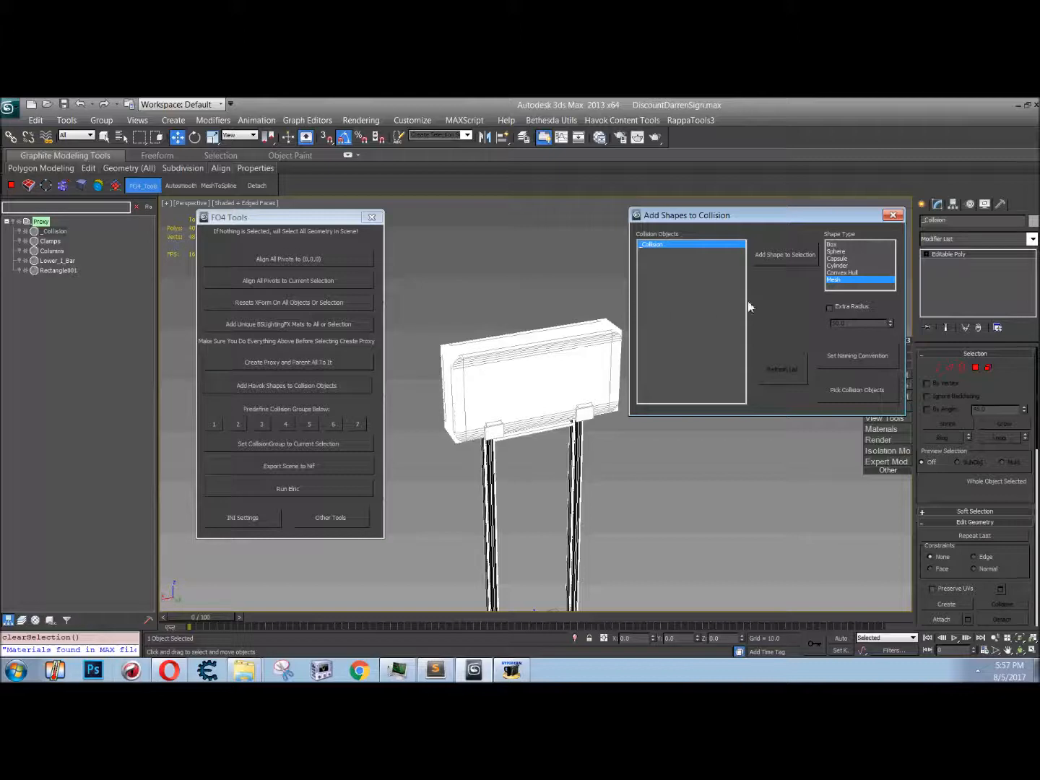
{"action": "left_click", "coordinate": [783, 258]}
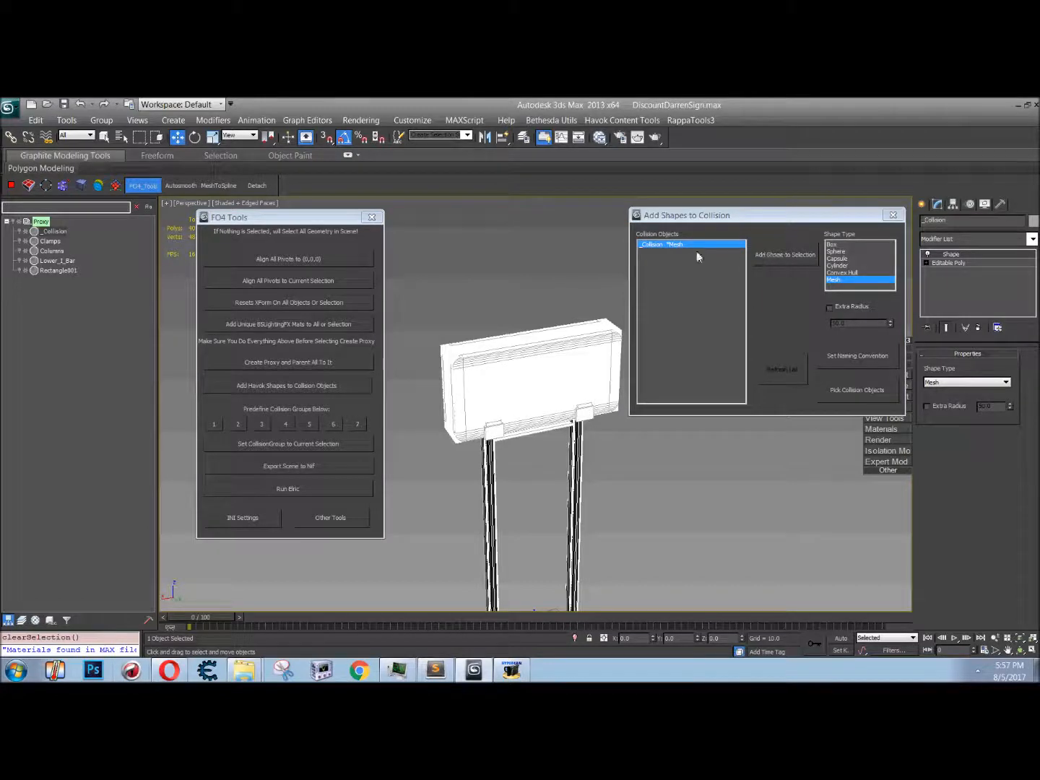
{"action": "left_click_drag", "start_coordinate": [753, 215], "coordinate": [670, 195]}
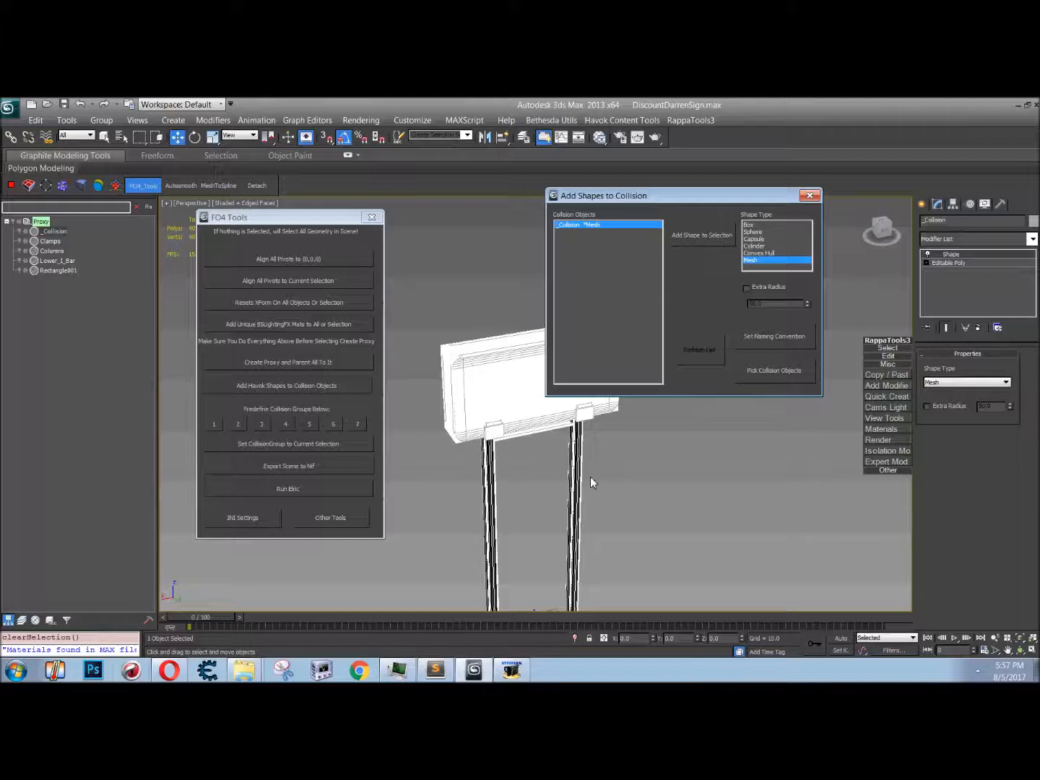
{"action": "left_click", "coordinate": [810, 195]}
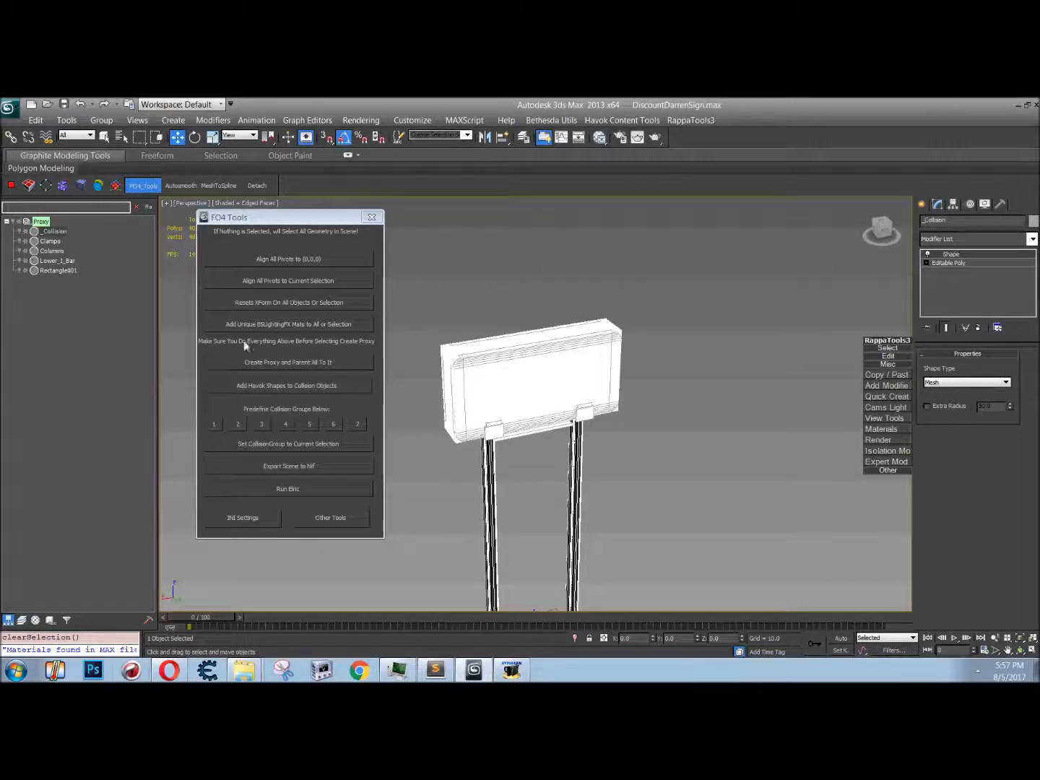
Step: Reposition the FO4 Tools dialog, examine the CollisionGroup utility settings for the _Collision object, and close the utility
{"action": "left_click_drag", "start_coordinate": [238, 227], "coordinate": [208, 207]}
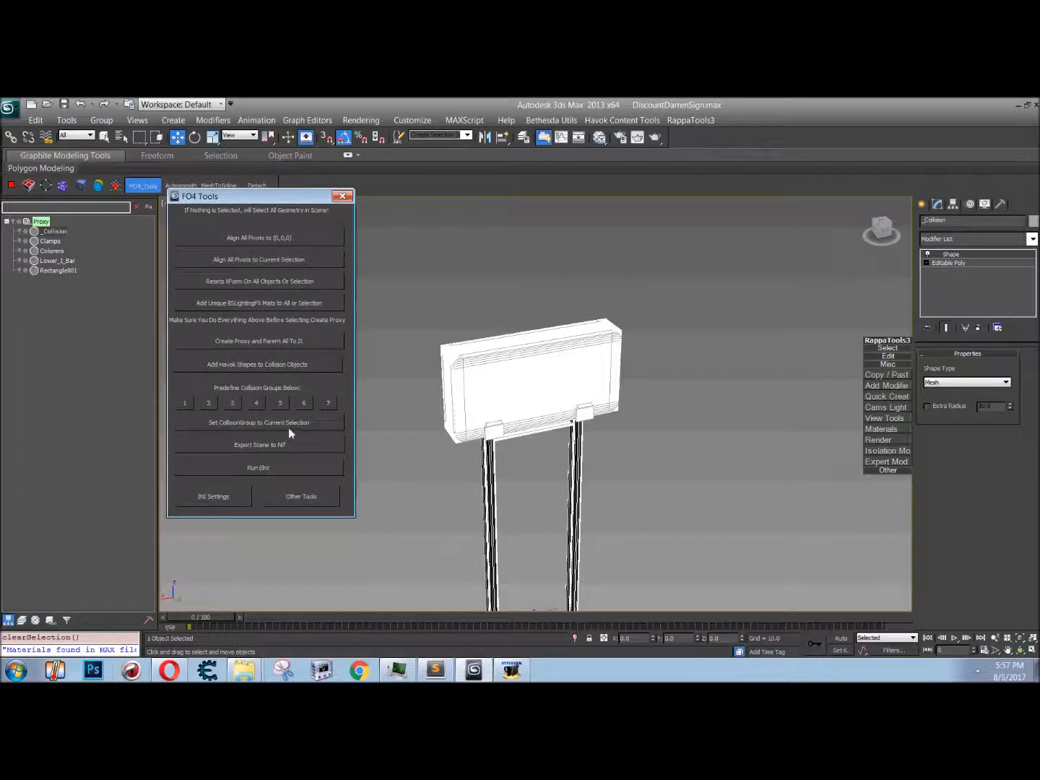
{"action": "left_click", "coordinate": [1003, 204]}
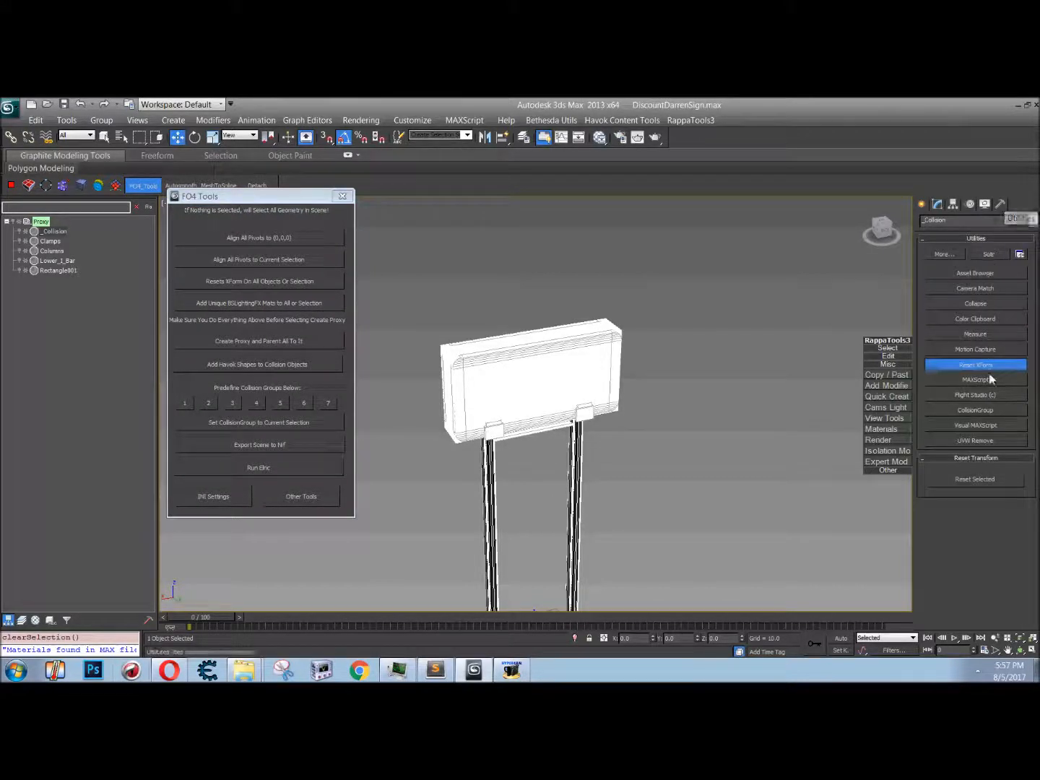
{"action": "left_click", "coordinate": [986, 412]}
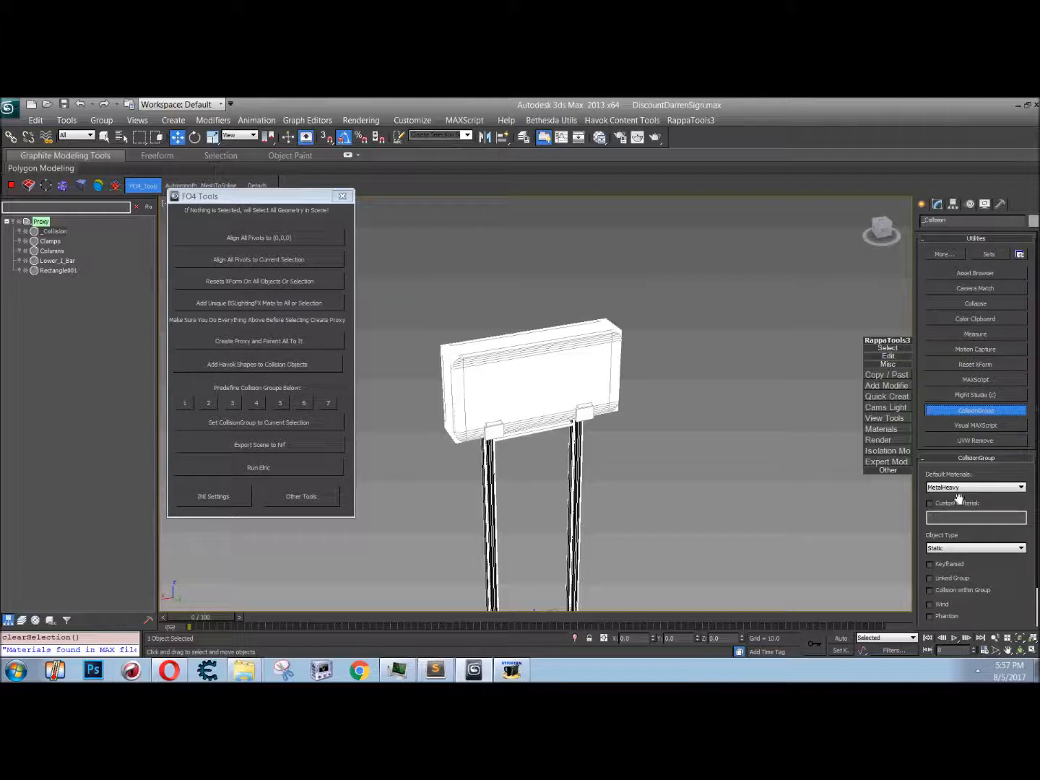
{"action": "left_click", "coordinate": [967, 410]}
Step: Open collision group predefine 01, move its dialog aside, and set the default material to MetalHeavy
{"action": "left_click", "coordinate": [184, 403]}
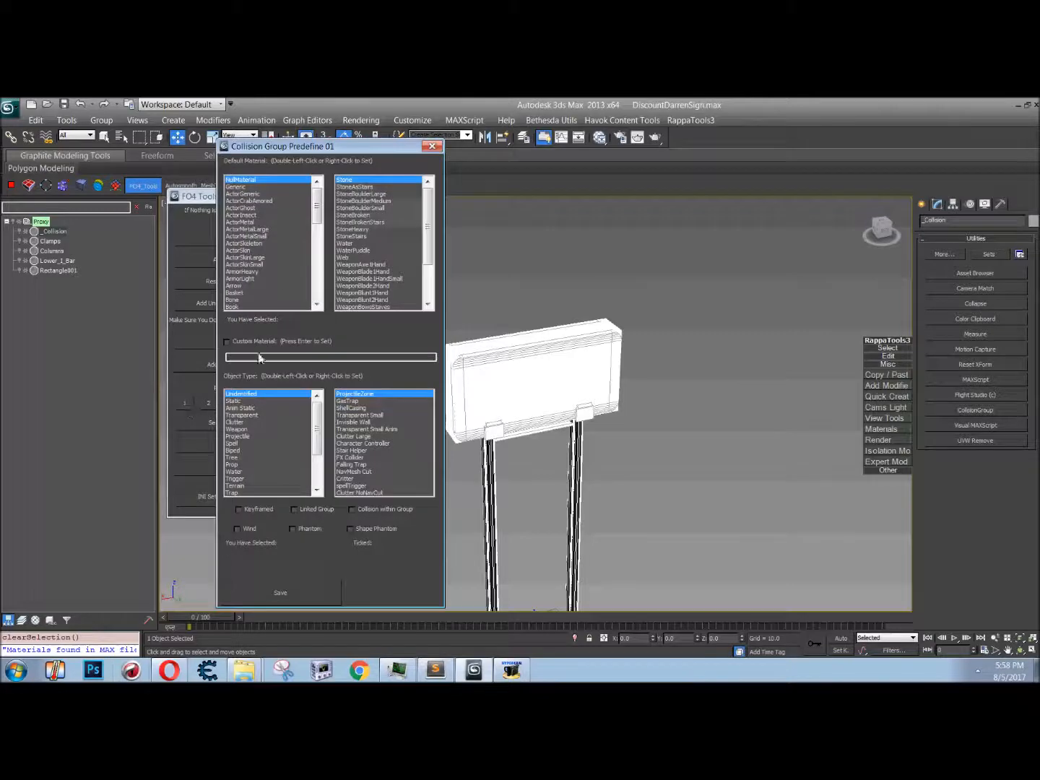
{"action": "left_click_drag", "start_coordinate": [345, 144], "coordinate": [719, 176]}
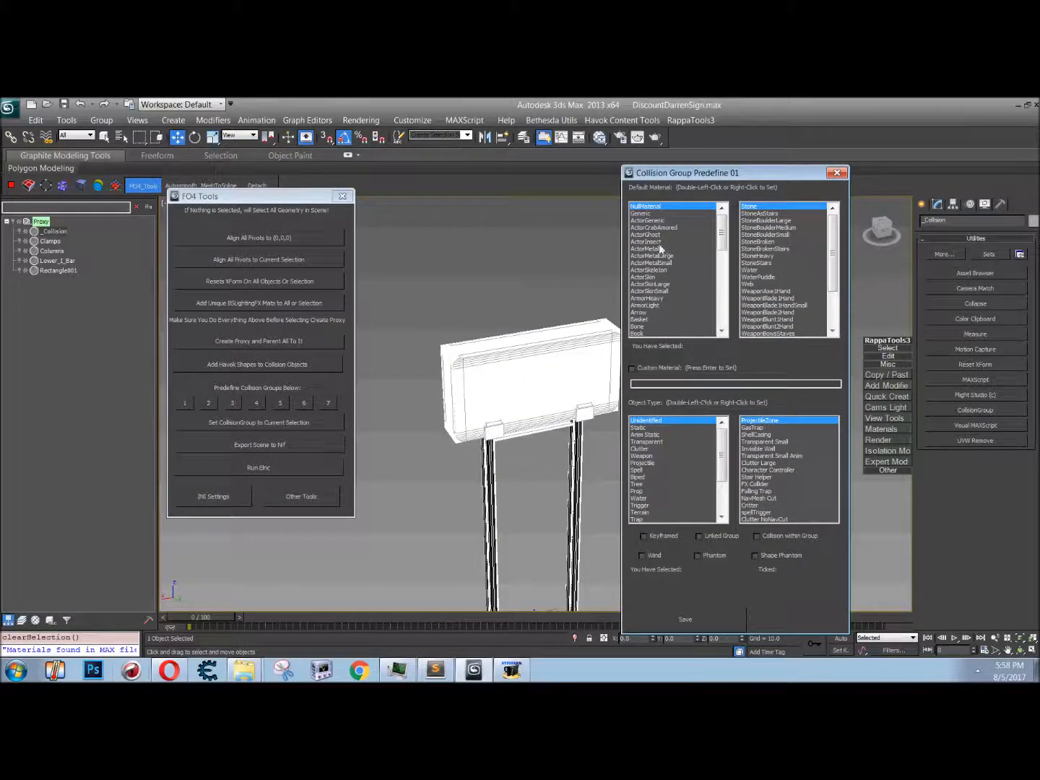
{"action": "left_click", "coordinate": [651, 313]}
{"action": "scroll", "coordinate": [651, 318], "scroll_direction": "down", "scroll_amount": 4}
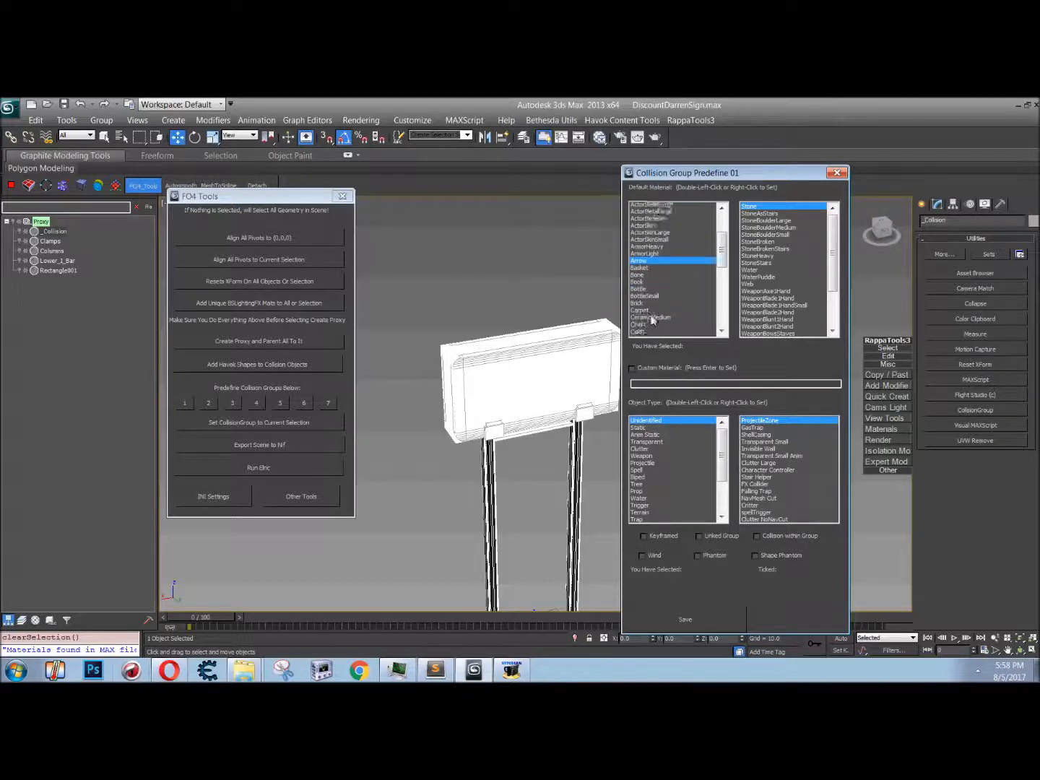
{"action": "scroll", "coordinate": [651, 316], "scroll_direction": "down", "scroll_amount": 4}
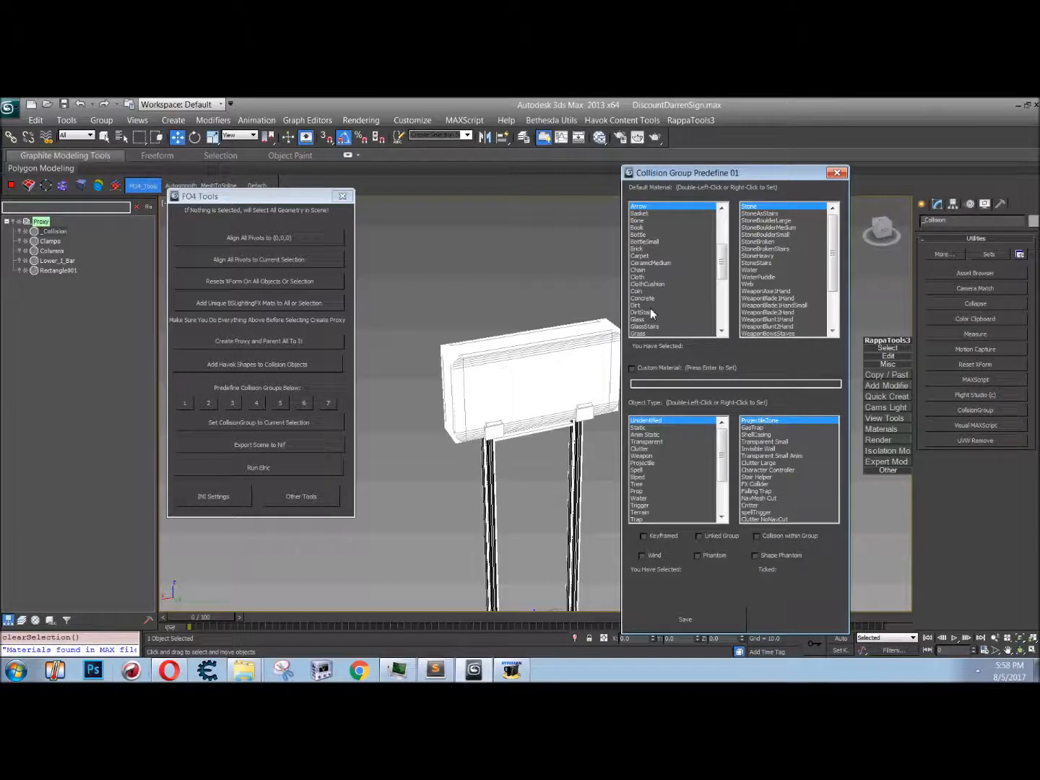
{"action": "scroll", "coordinate": [652, 313], "scroll_direction": "down", "scroll_amount": 3}
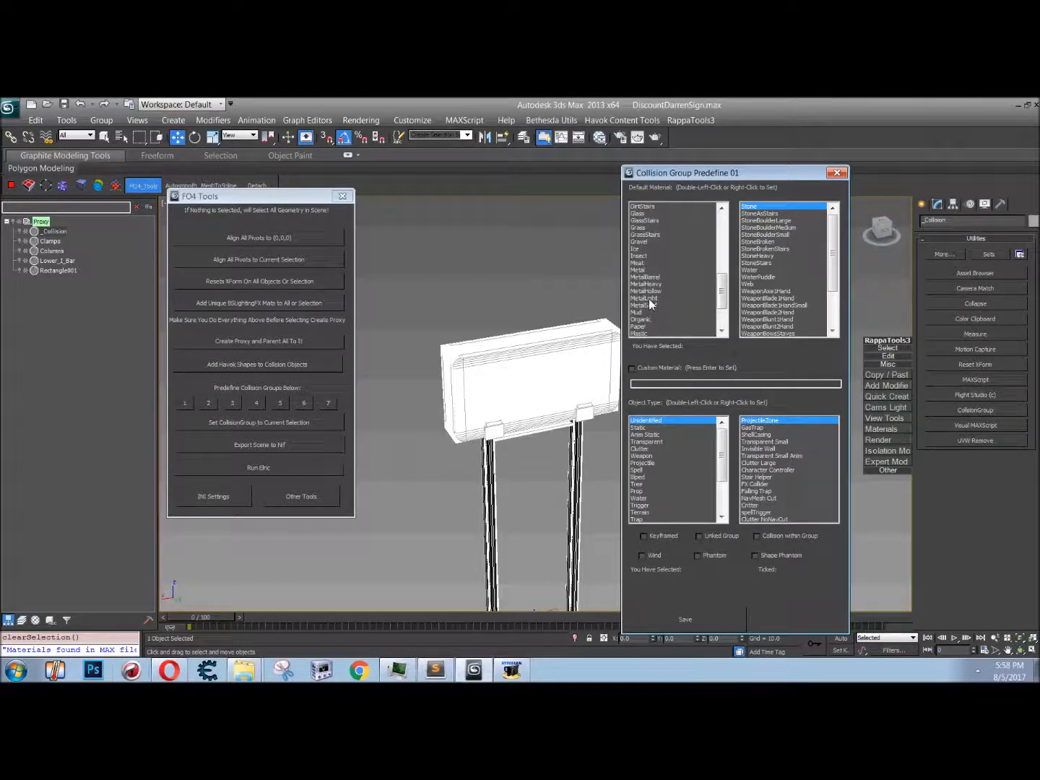
{"action": "double_click", "coordinate": [640, 270]}
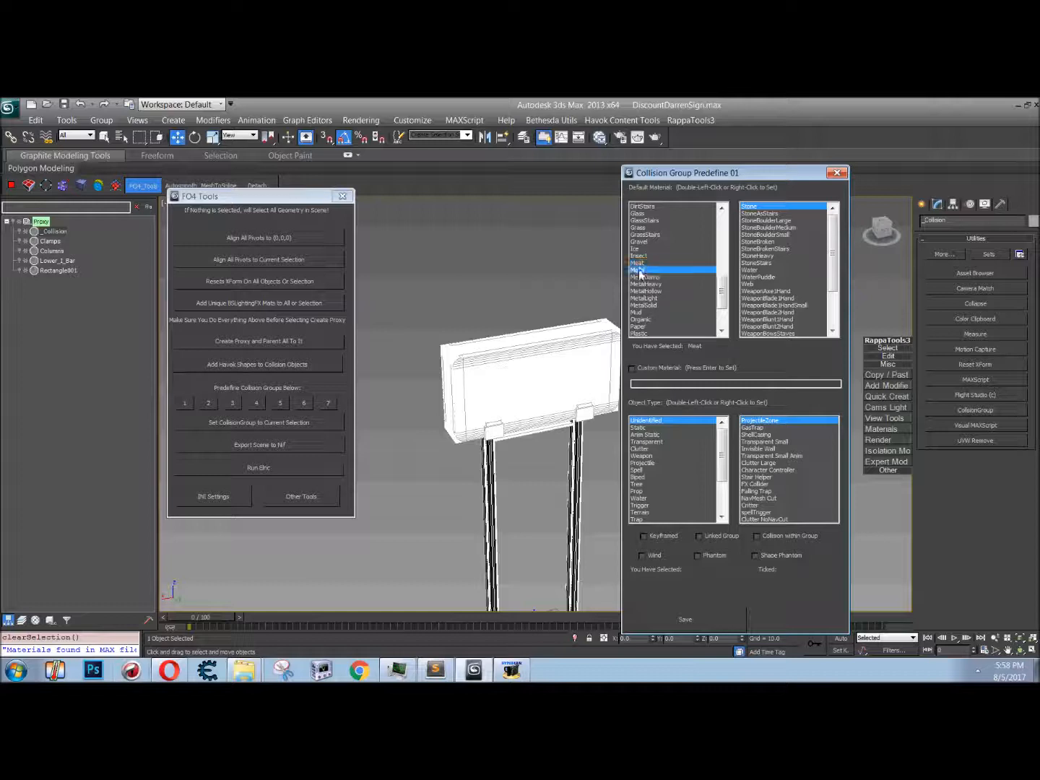
{"action": "double_click", "coordinate": [648, 285]}
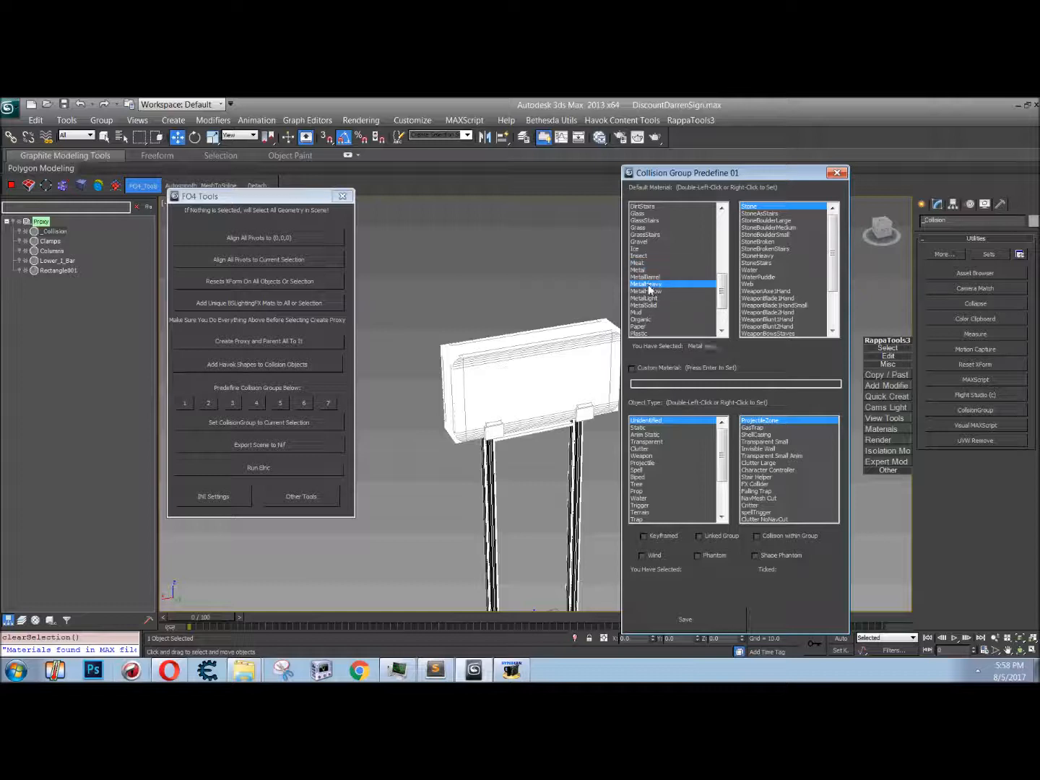
Step: Set the object type of collision group predefine 01 to Static and close its dialog
{"action": "left_click", "coordinate": [645, 512]}
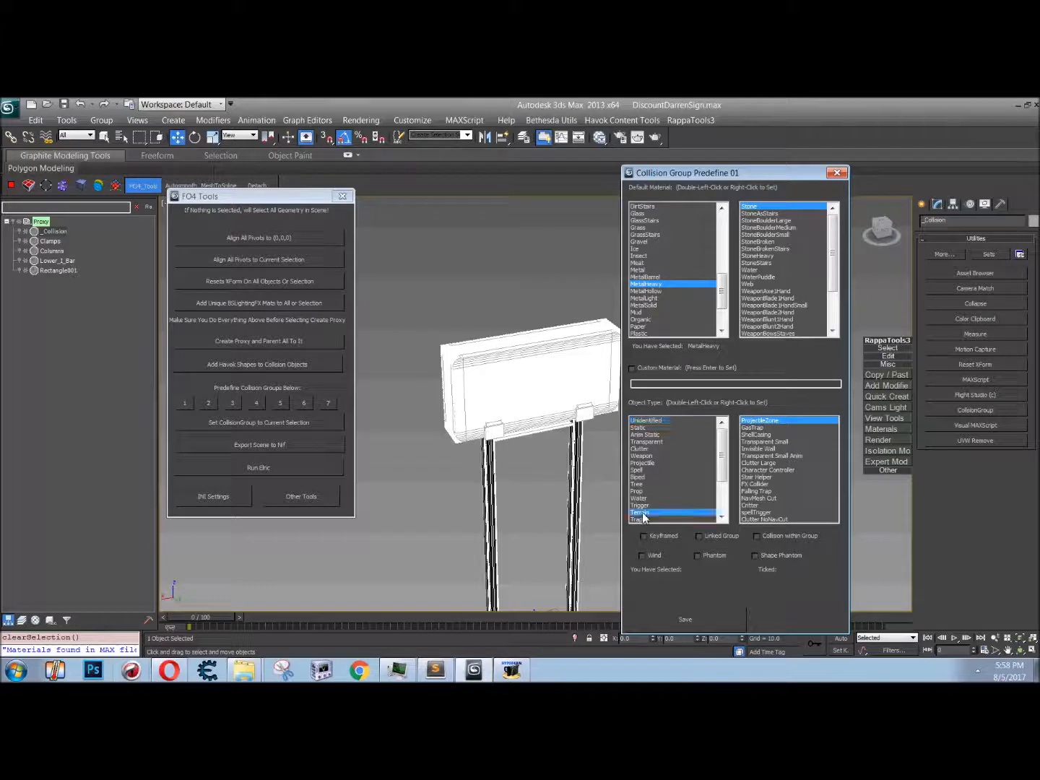
{"action": "double_click", "coordinate": [639, 442]}
{"action": "double_click", "coordinate": [638, 428]}
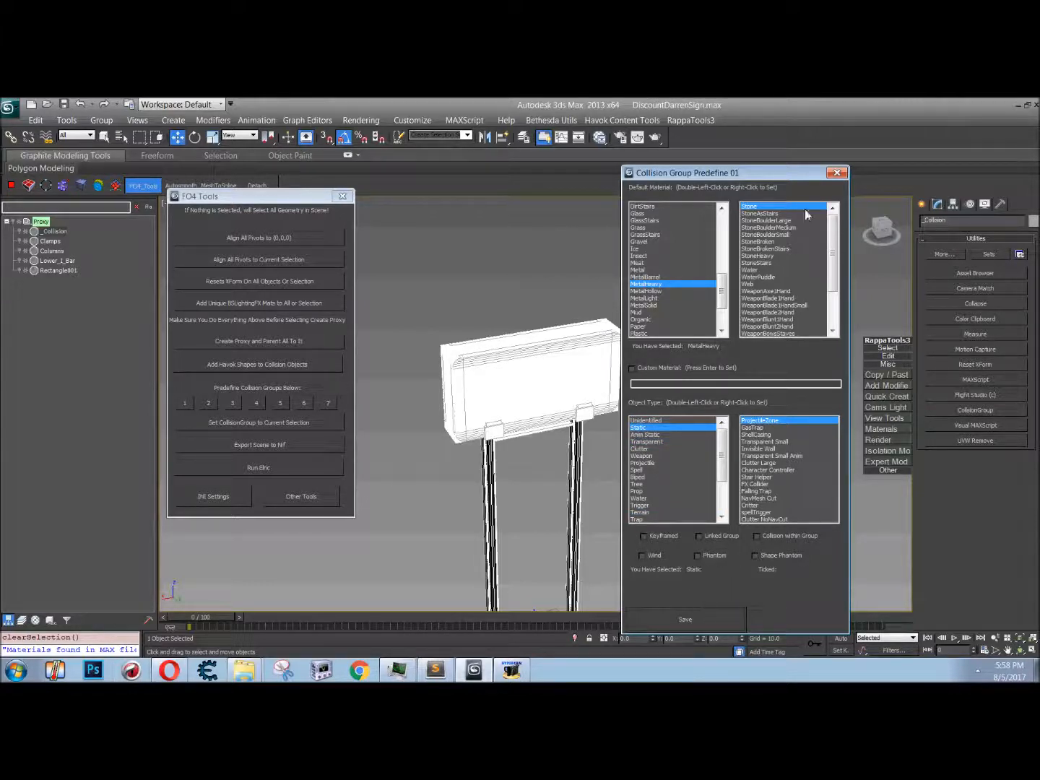
{"action": "left_click", "coordinate": [836, 174]}
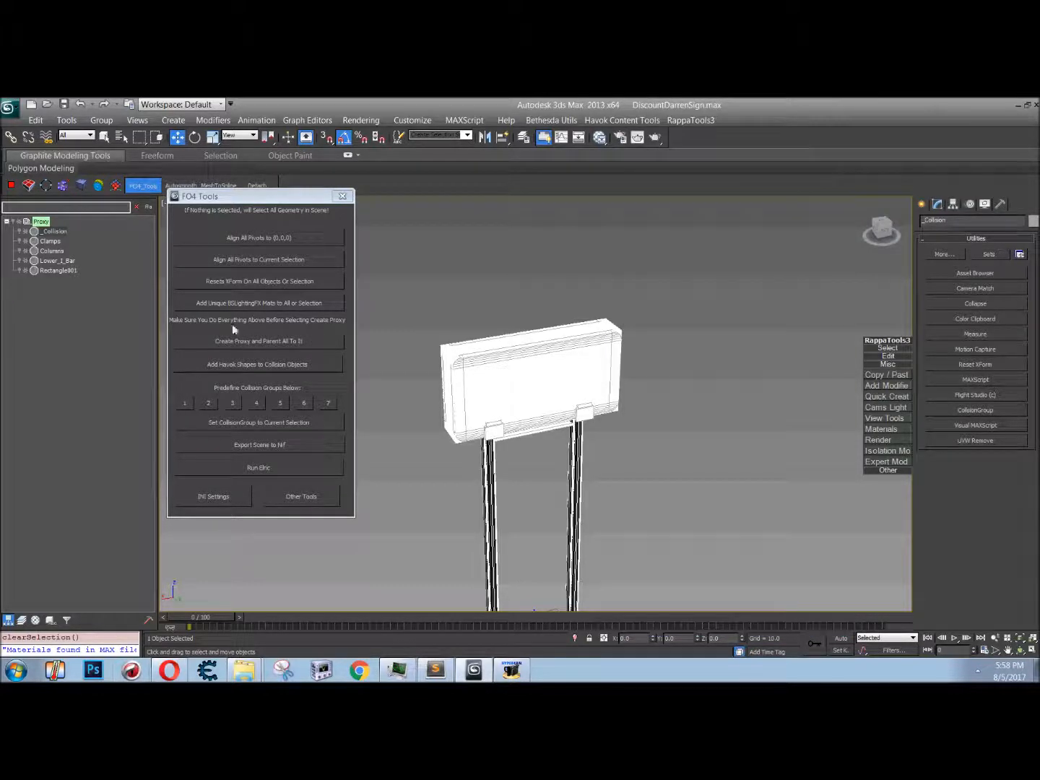
Step: Open the Set Collision Groups dialog for _Collision, examine the predefines and the QuickSet options, and exit it
{"action": "left_click", "coordinate": [219, 423]}
{"action": "left_click_drag", "start_coordinate": [233, 321], "coordinate": [559, 228]}
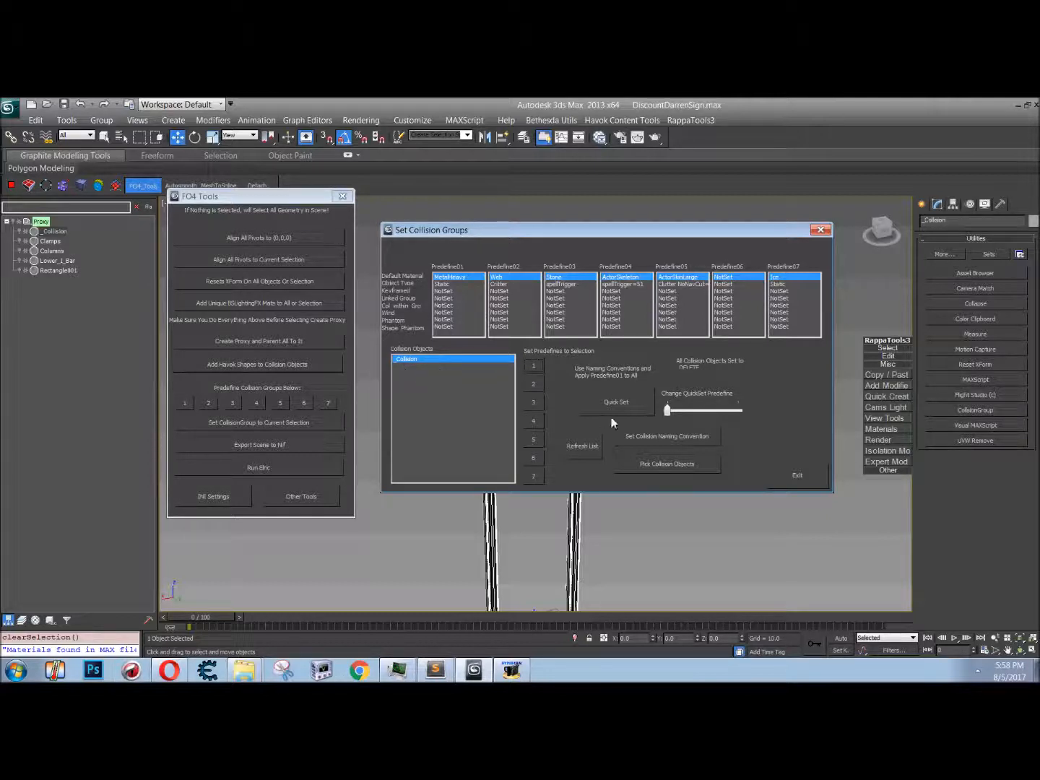
{"action": "mouse_move", "coordinate": [668, 410]}
{"action": "left_mouse_down"}
{"action": "mouse_move", "coordinate": [749, 419]}
{"action": "mouse_move", "coordinate": [666, 413]}
{"action": "left_mouse_up"}
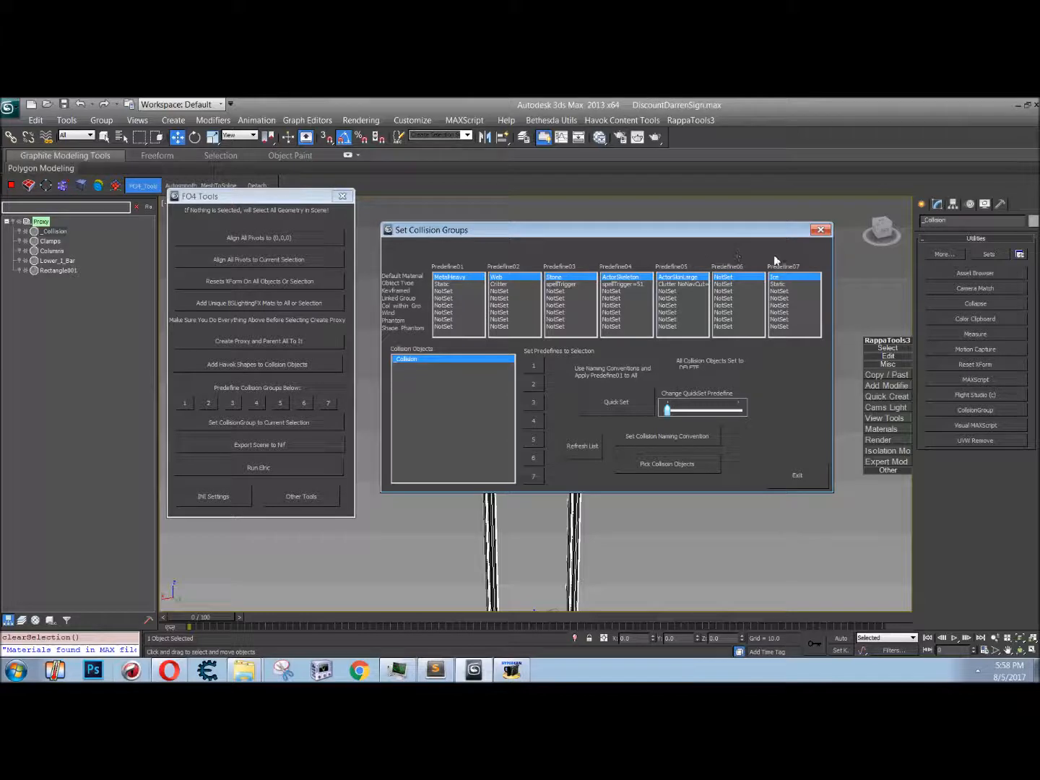
{"action": "left_click", "coordinate": [800, 476]}
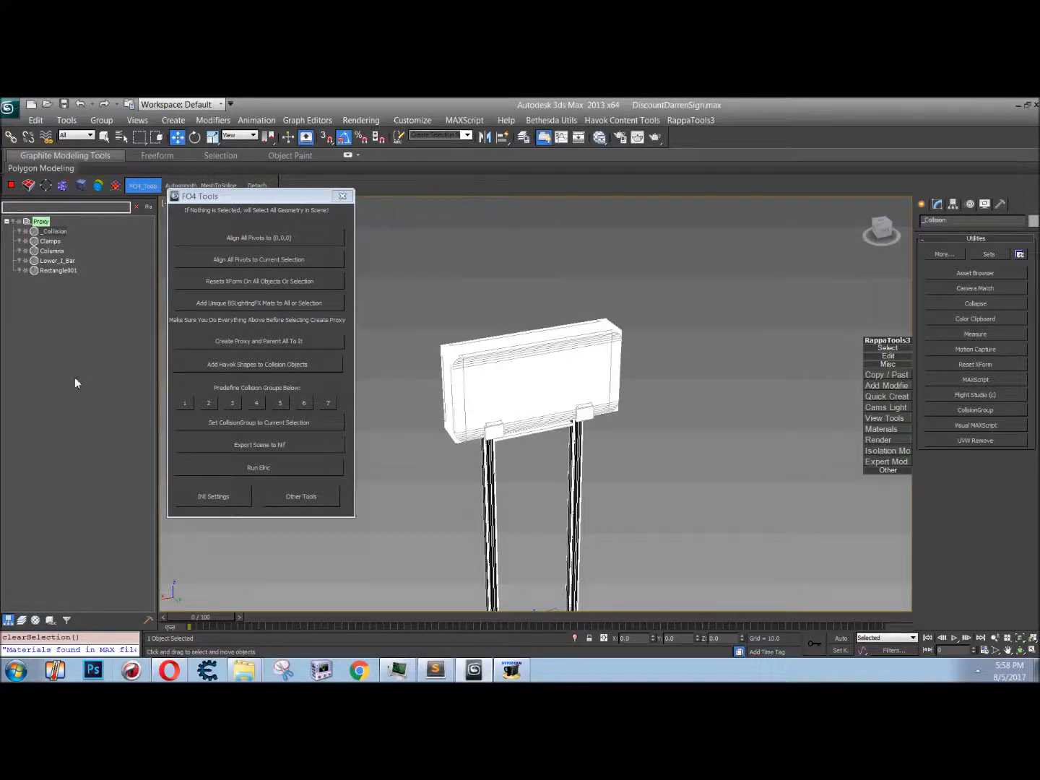
Step: Open the NIF export settings, name the file MyNif, and use the saved default path as its destination
{"action": "left_click", "coordinate": [200, 449]}
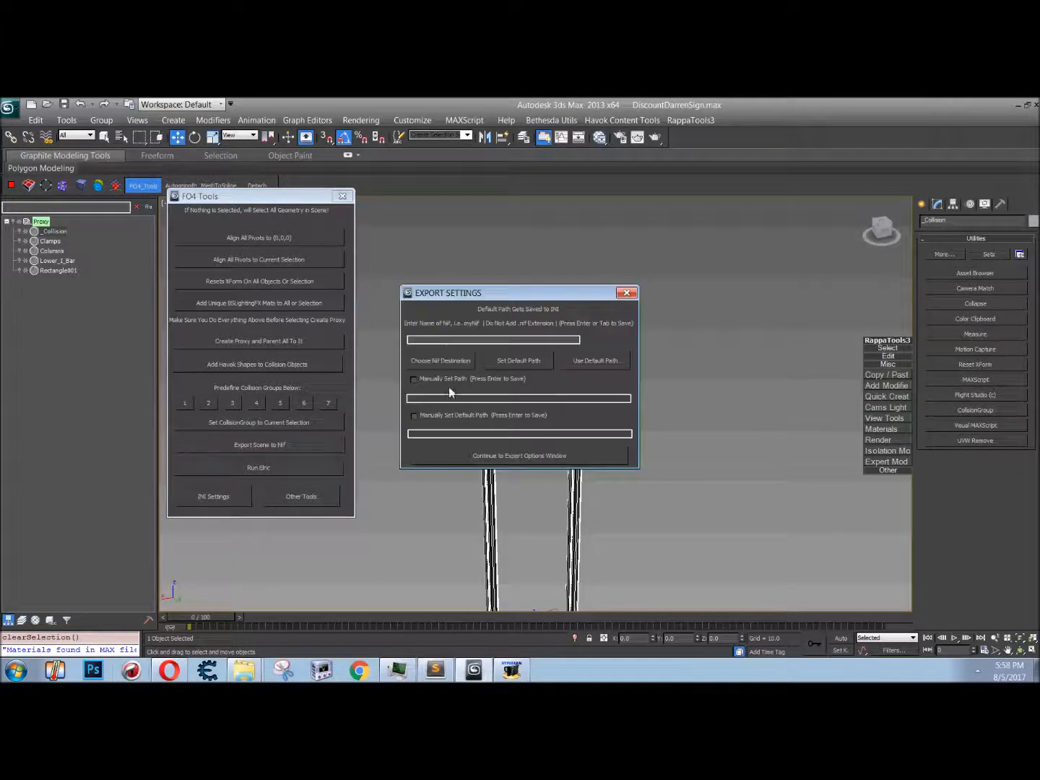
{"action": "left_click_drag", "start_coordinate": [469, 291], "coordinate": [458, 212]}
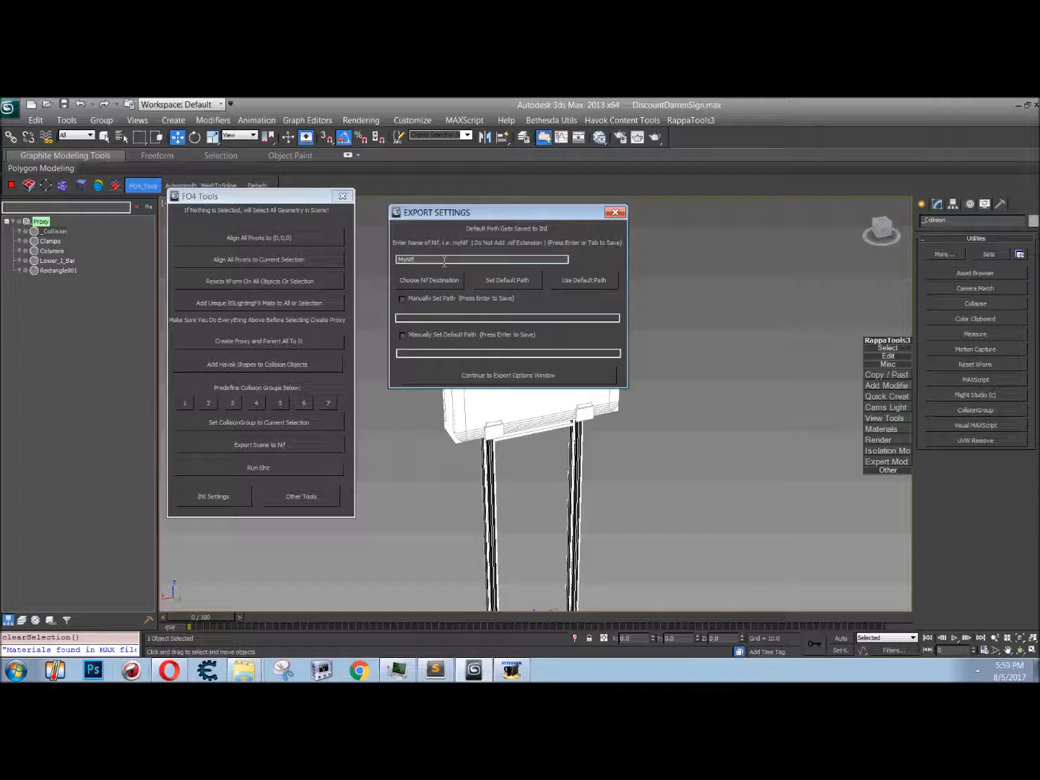
{"action": "key", "text": "Return"}
{"action": "left_click", "coordinate": [525, 286]}
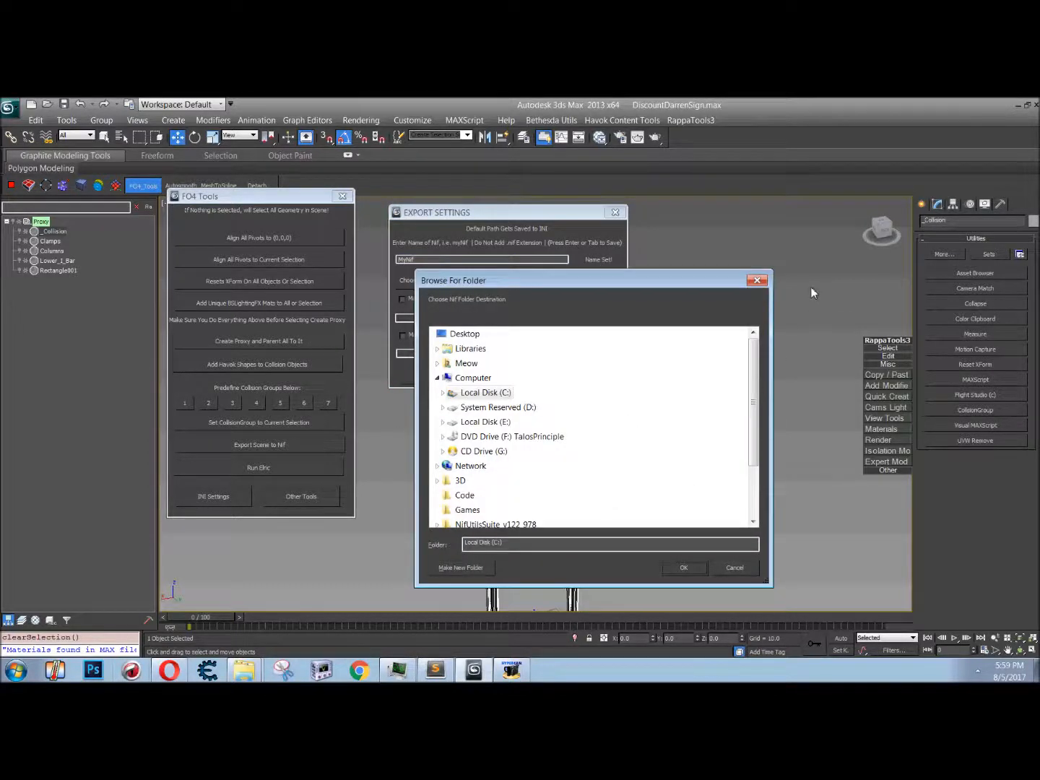
{"action": "left_click", "coordinate": [757, 280]}
{"action": "left_click", "coordinate": [586, 283]}
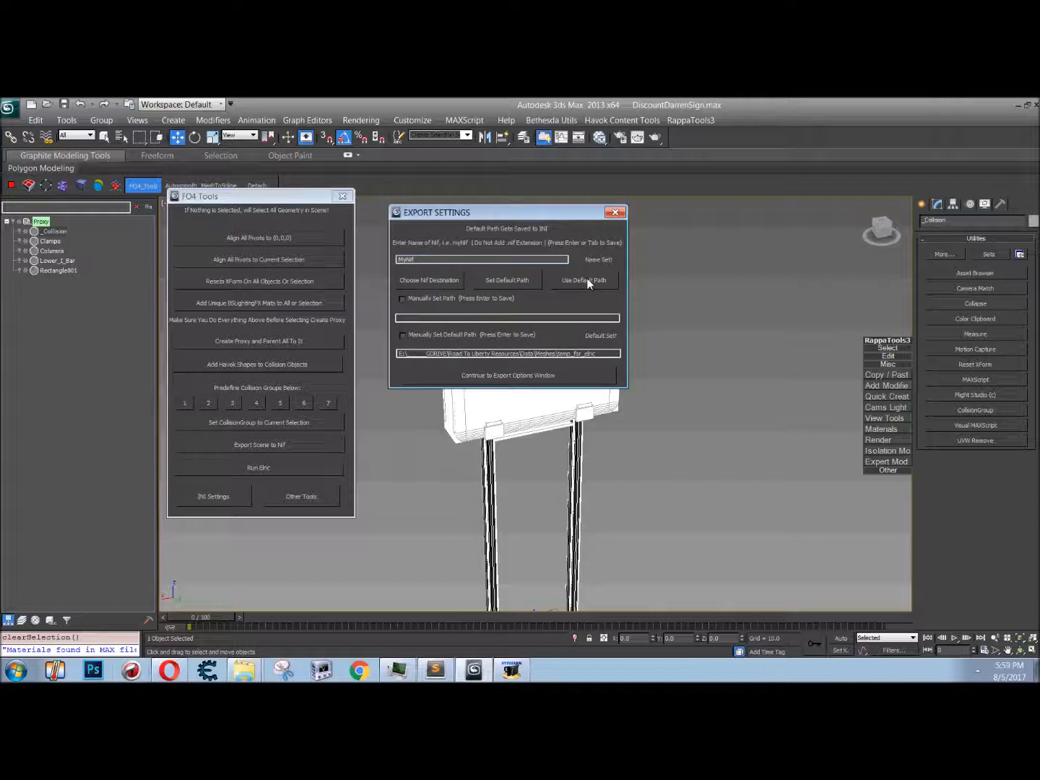
Step: Export the scene to NIF with the PE Static Art export script, and close the export settings
{"action": "left_click", "coordinate": [541, 379]}
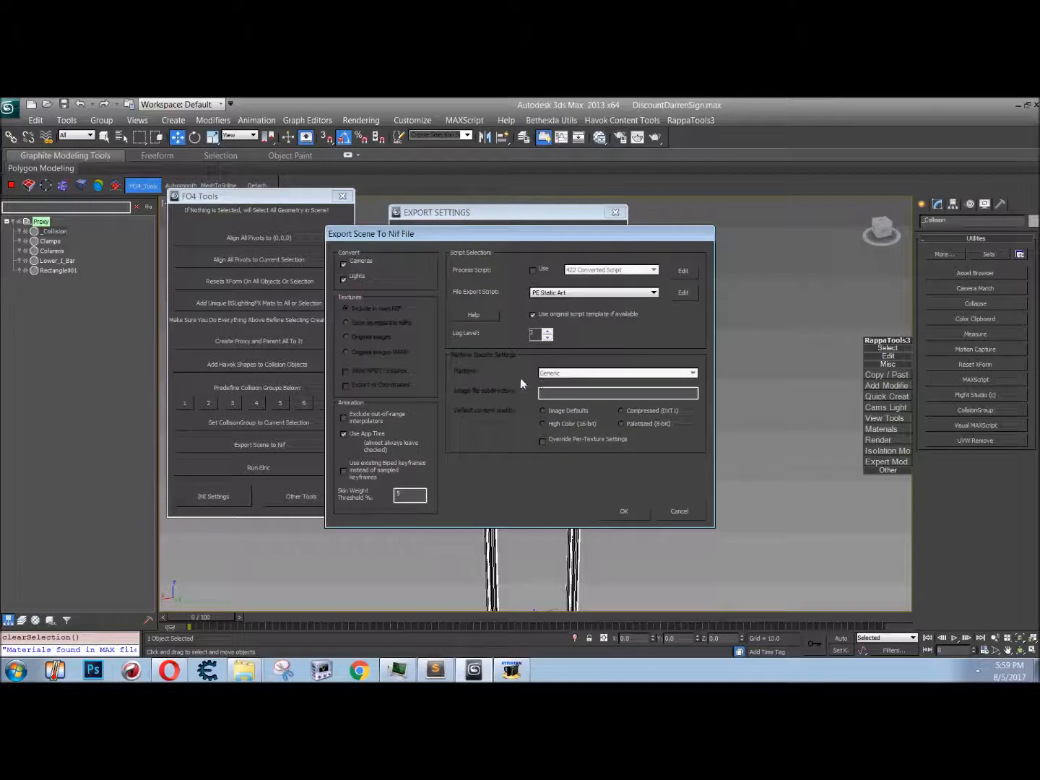
{"action": "left_click", "coordinate": [625, 510]}
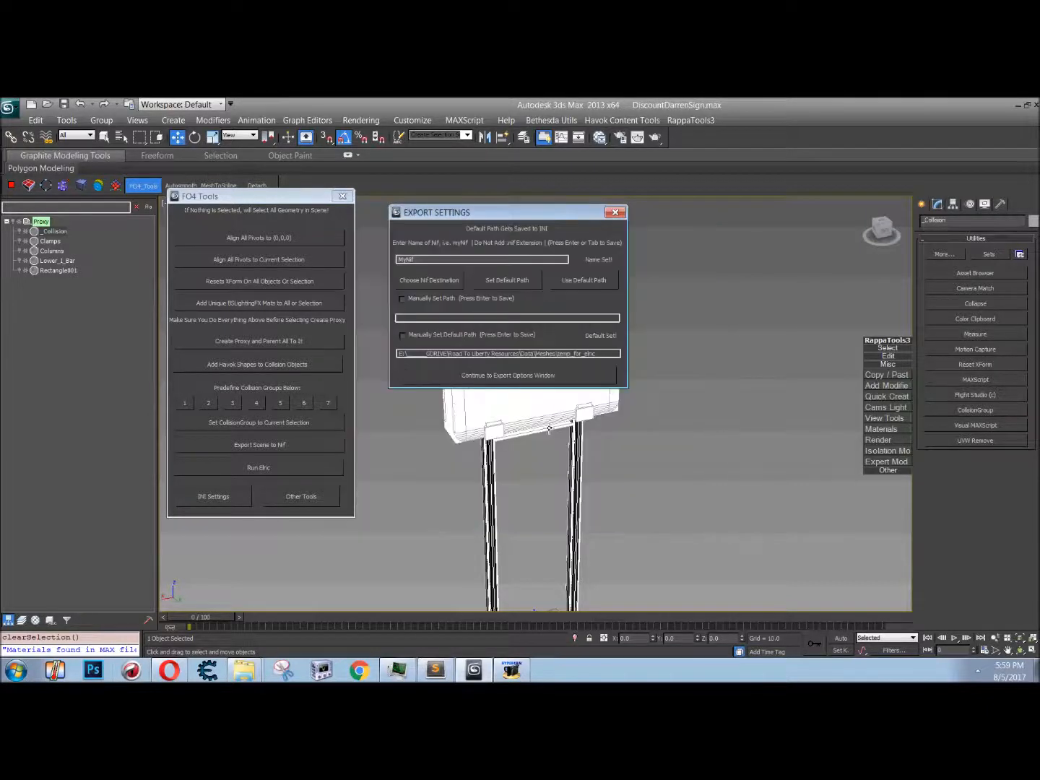
{"action": "left_click", "coordinate": [610, 213]}
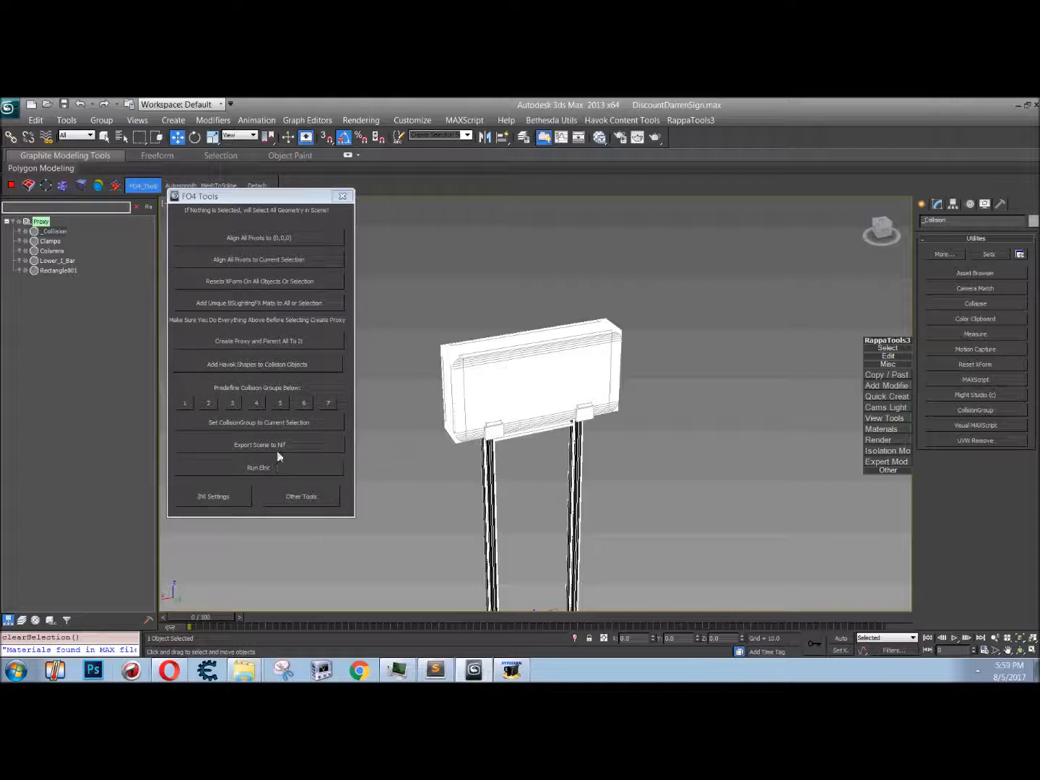
Step: Run Elric from FO4 Tools, look over its conversion options and output directory, and close it
{"action": "left_click", "coordinate": [276, 473]}
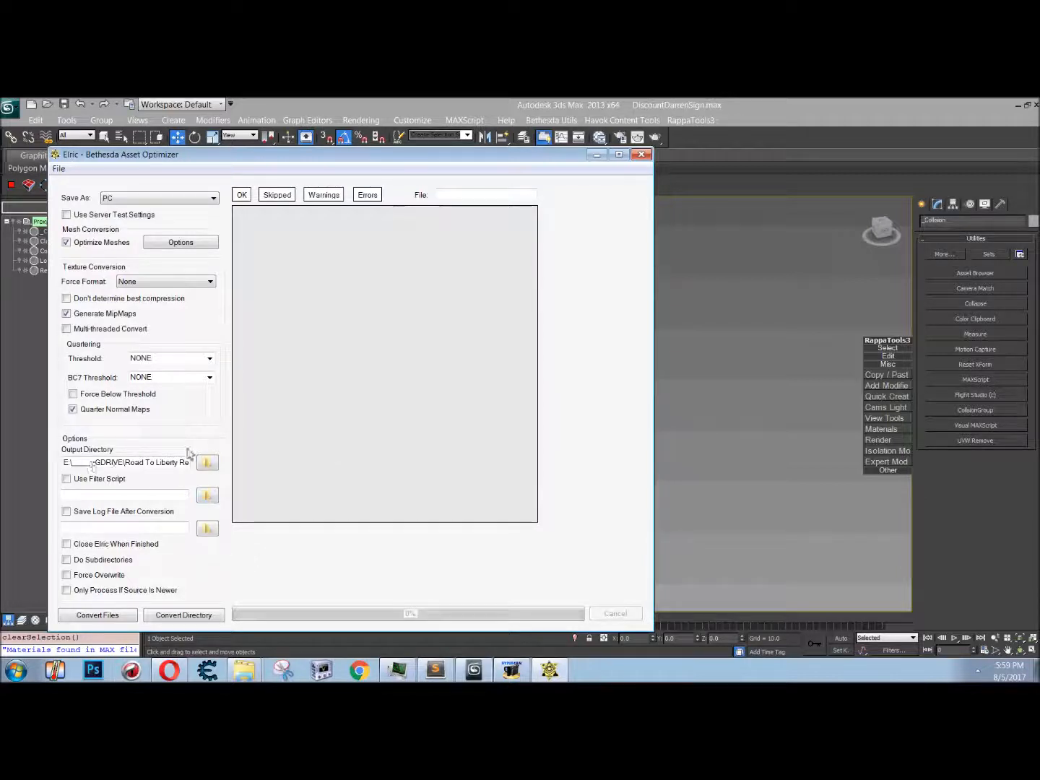
{"action": "left_click", "coordinate": [641, 154]}
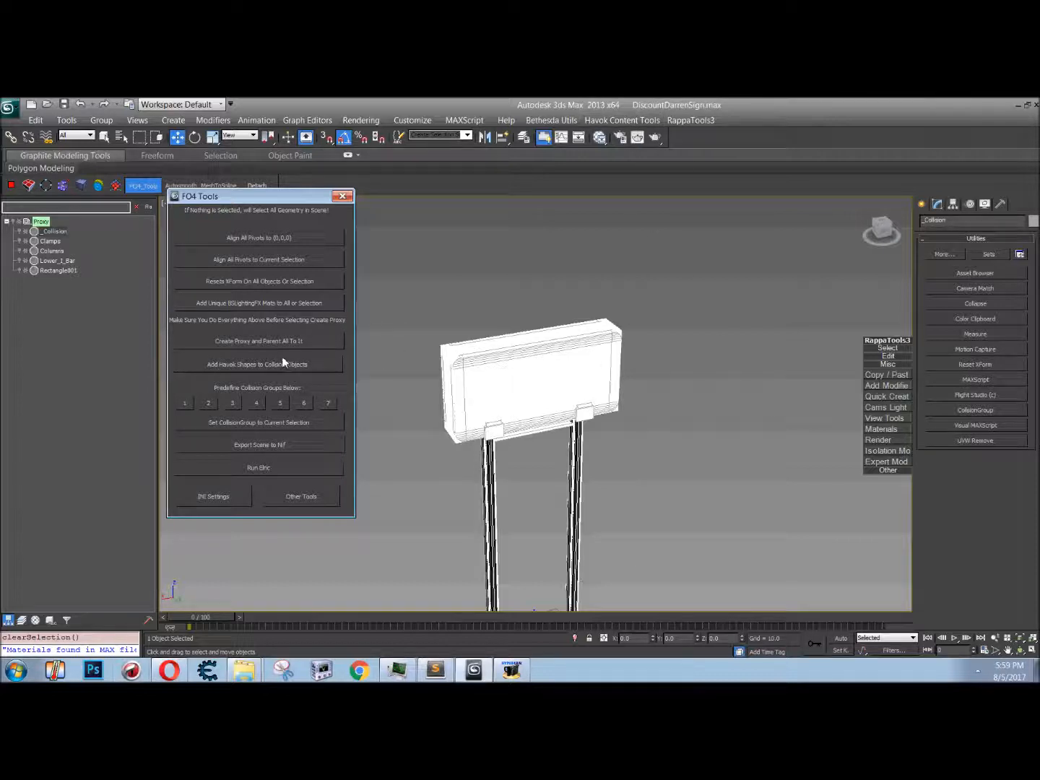
Step: Compare the modifier stack of the Rectangle001 sign body with that of the _Collision object
{"action": "left_click", "coordinate": [465, 361]}
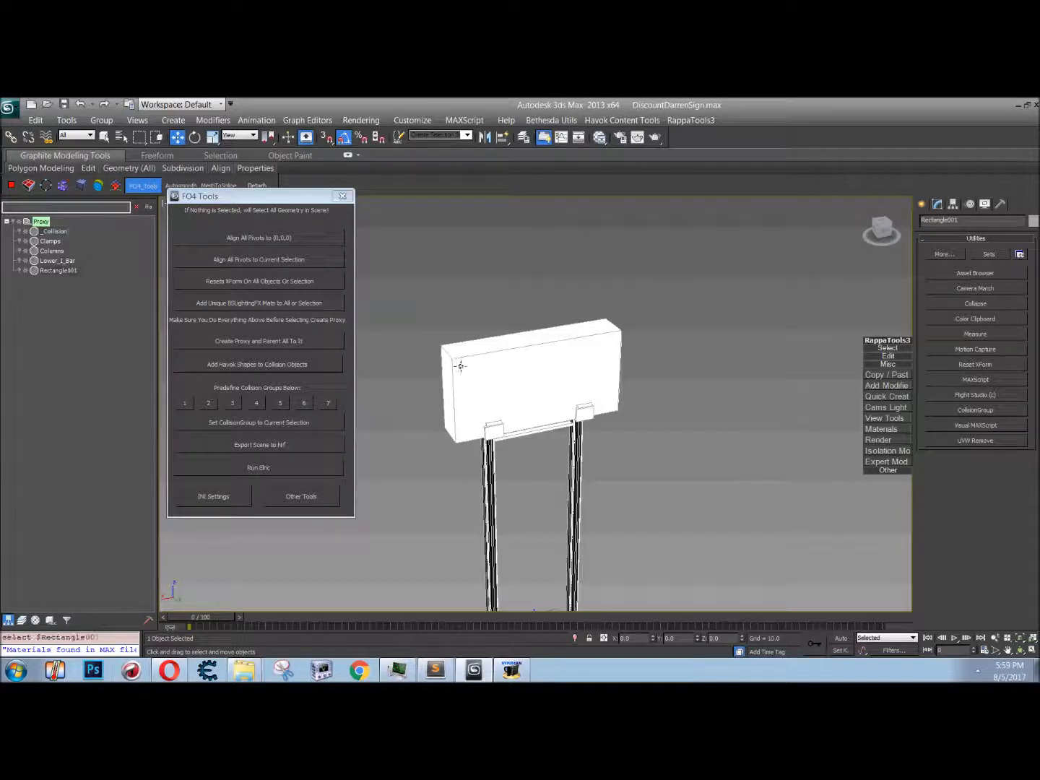
{"action": "left_click", "coordinate": [937, 204]}
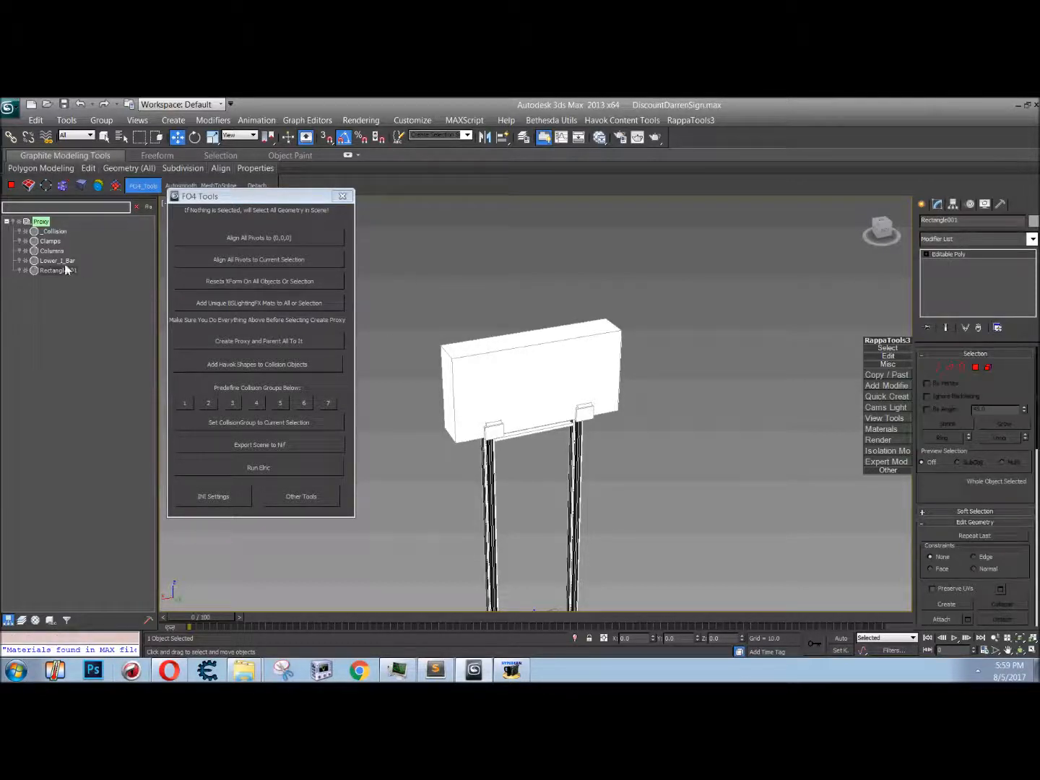
{"action": "left_click", "coordinate": [52, 241]}
{"action": "left_click", "coordinate": [62, 232]}
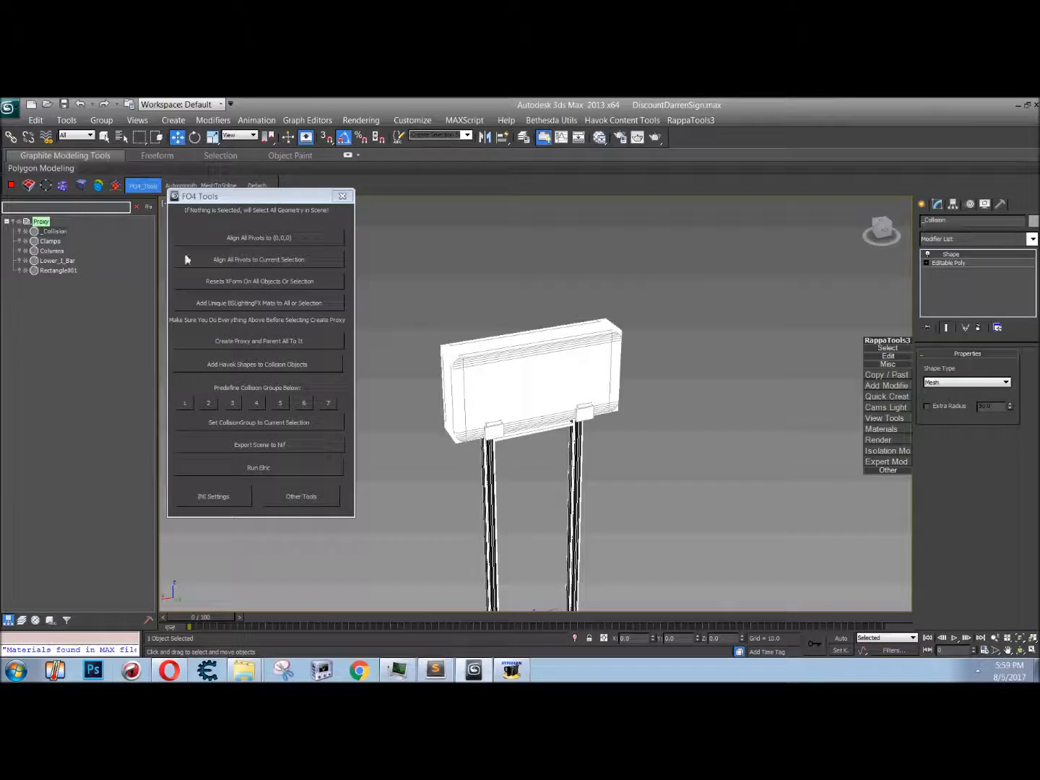
Step: Switch the _Collision object's Havok shape type to Convex Hull and back to Mesh
{"action": "middle_click_drag", "start_coordinate": [765, 445], "coordinate": [808, 434], "text": "alt"}
{"action": "left_click", "coordinate": [968, 382]}
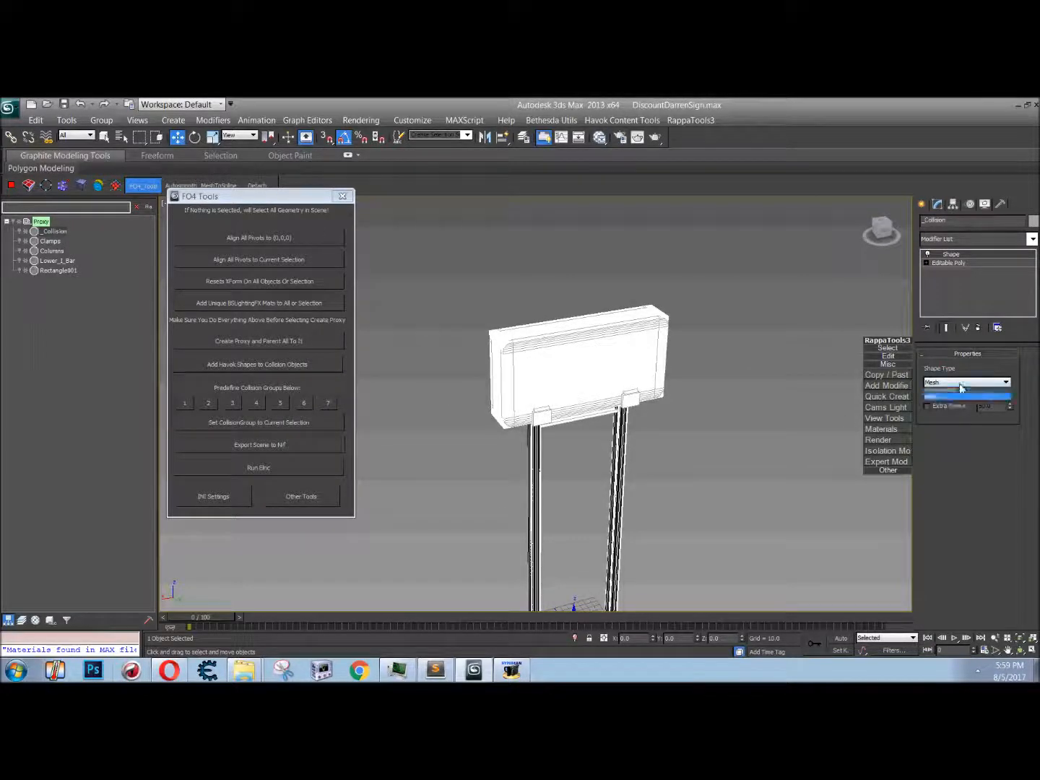
{"action": "left_click", "coordinate": [952, 415]}
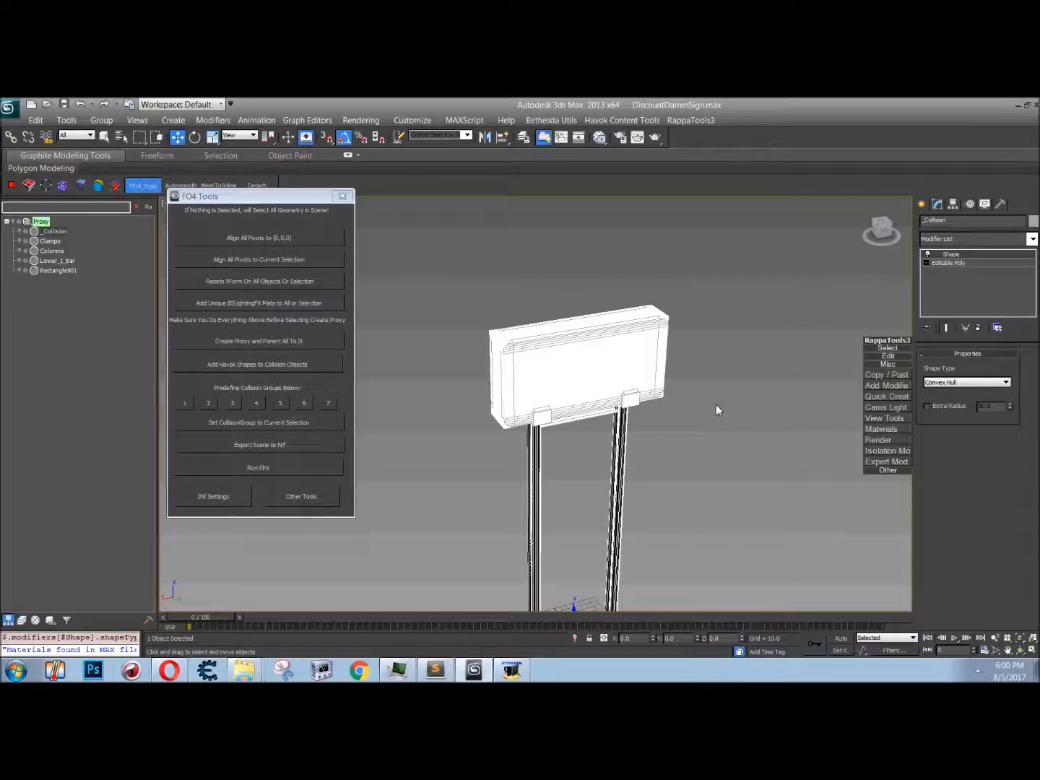
{"action": "scroll", "coordinate": [691, 337], "scroll_direction": "down", "scroll_amount": 3}
{"action": "scroll", "coordinate": [556, 364], "scroll_direction": "down", "scroll_amount": 2}
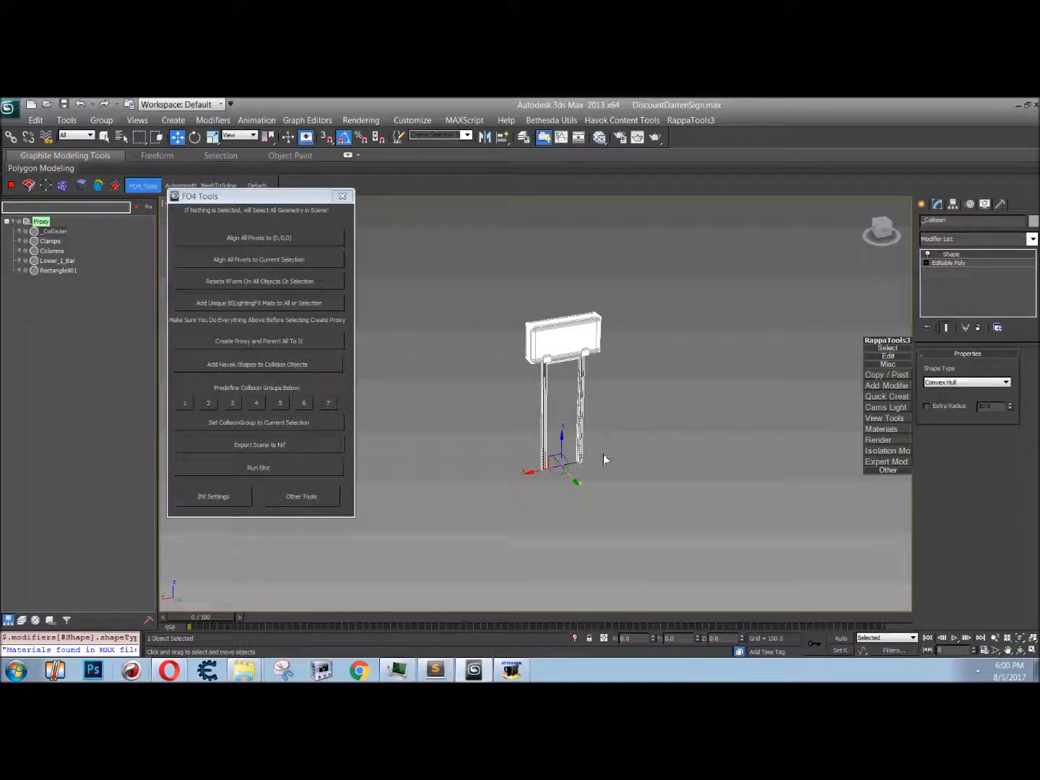
{"action": "scroll", "coordinate": [593, 390], "scroll_direction": "up", "scroll_amount": 4}
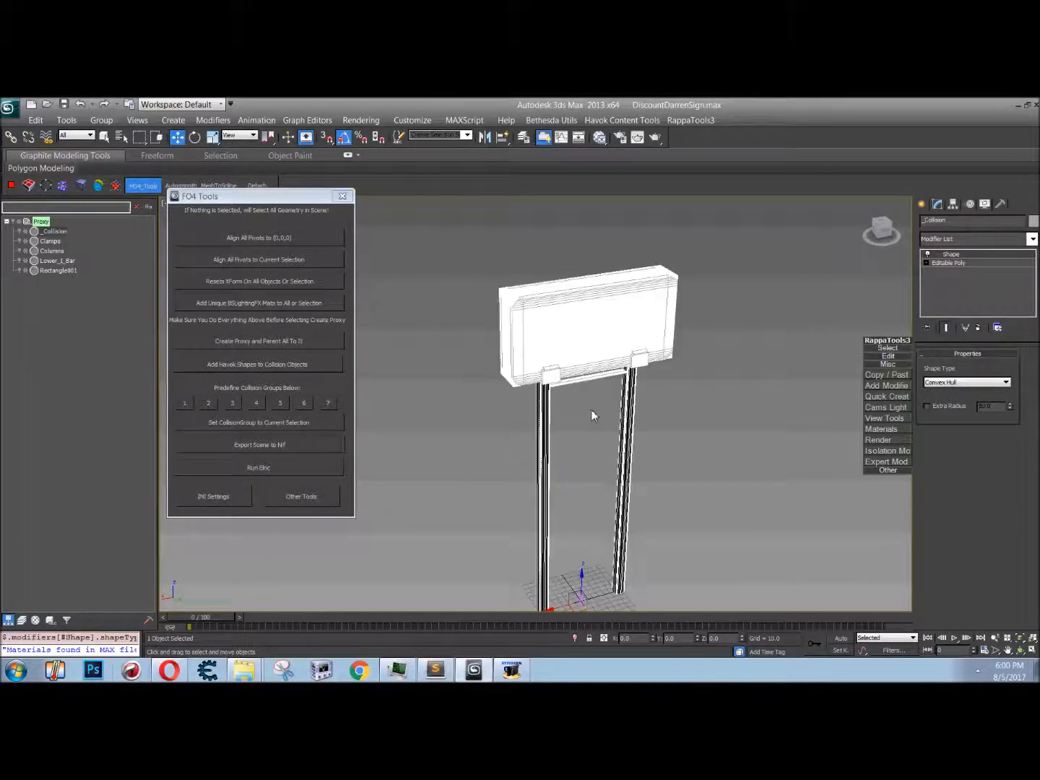
{"action": "left_click", "coordinate": [975, 382]}
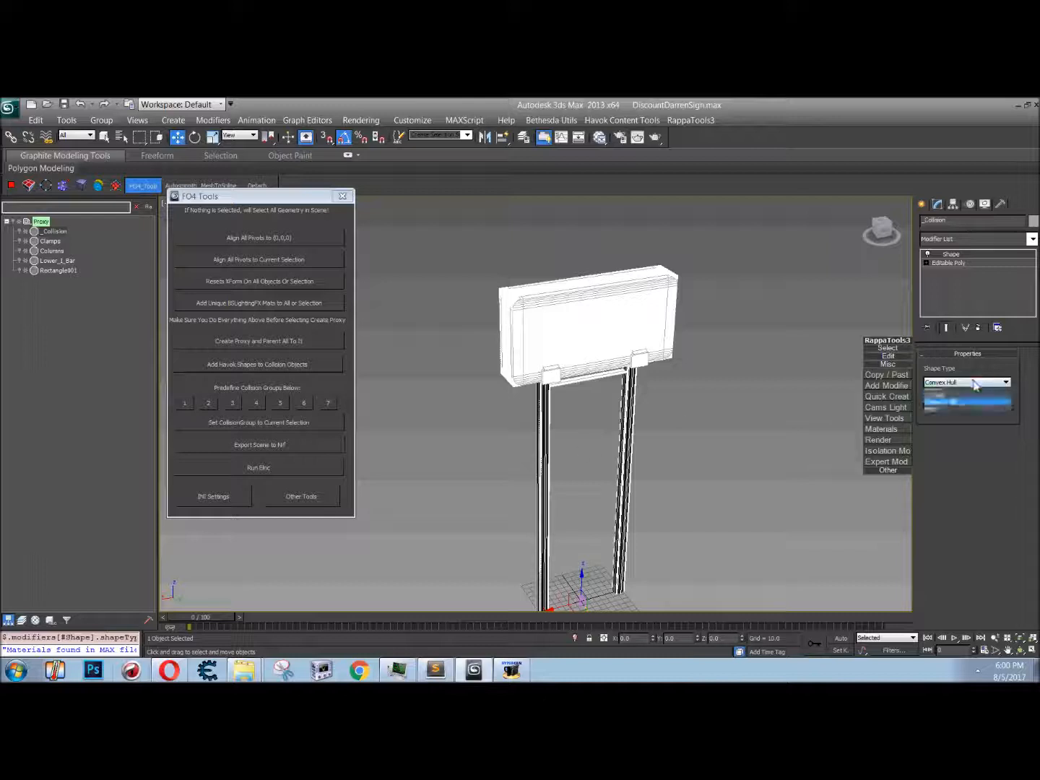
{"action": "left_click", "coordinate": [970, 424]}
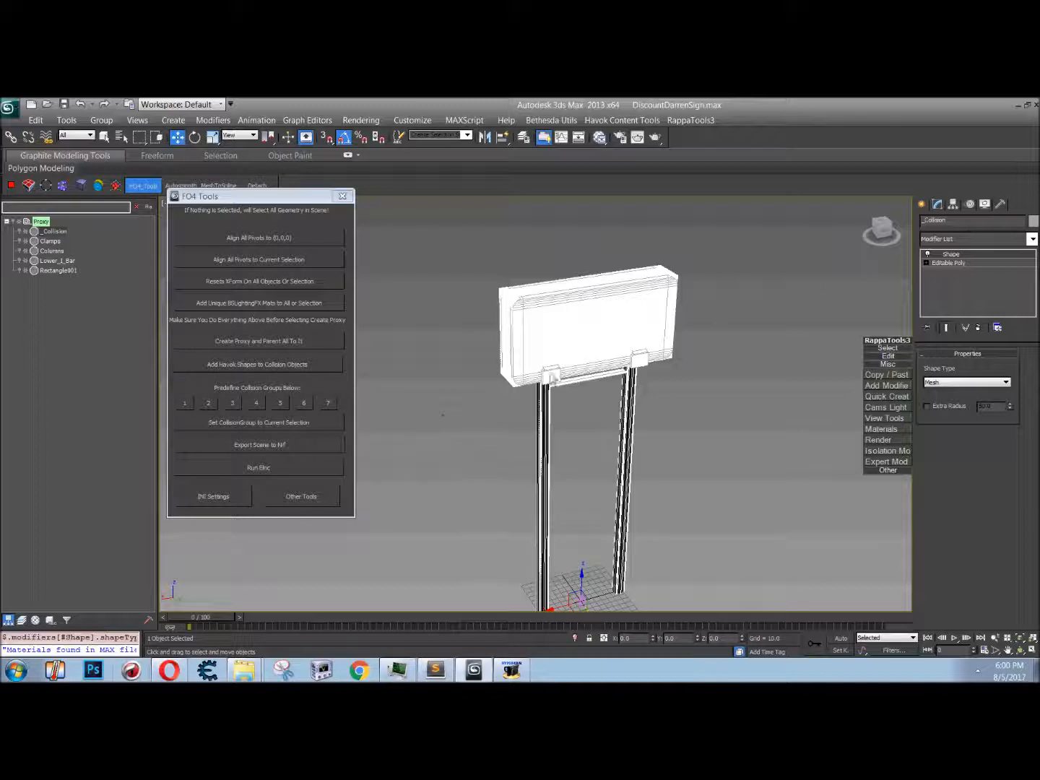
Step: Check the default material and object type of _Collision in the CollisionGroup utility, and close the utility
{"action": "left_click", "coordinate": [1000, 203]}
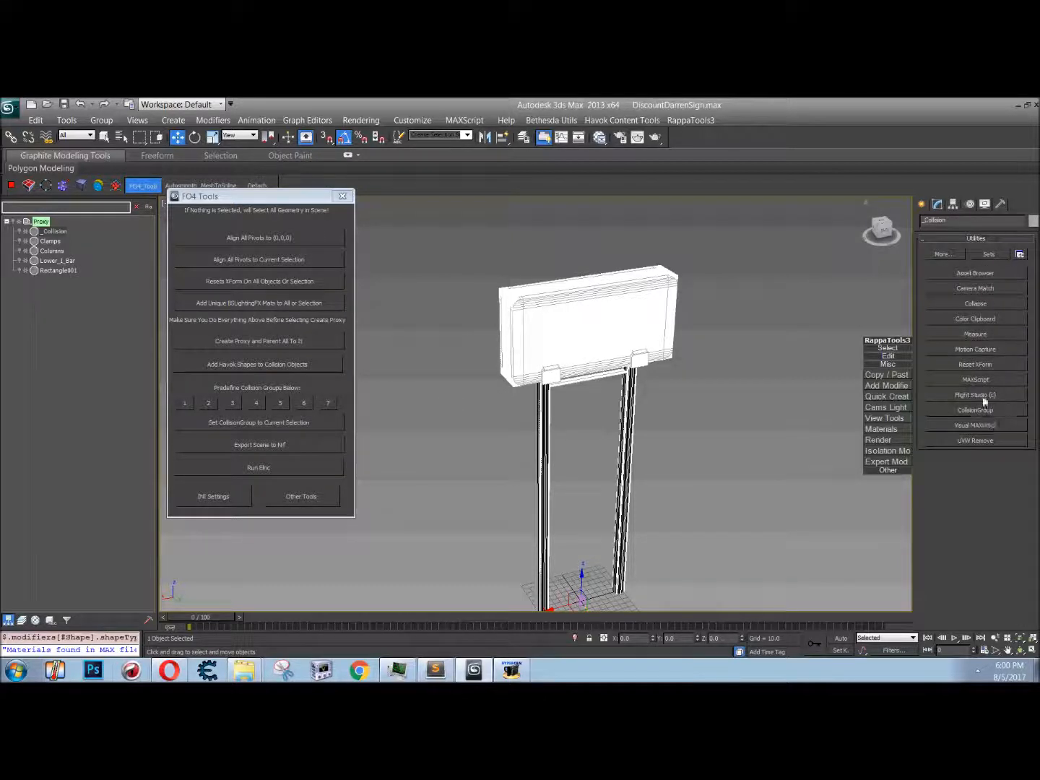
{"action": "left_click", "coordinate": [984, 409]}
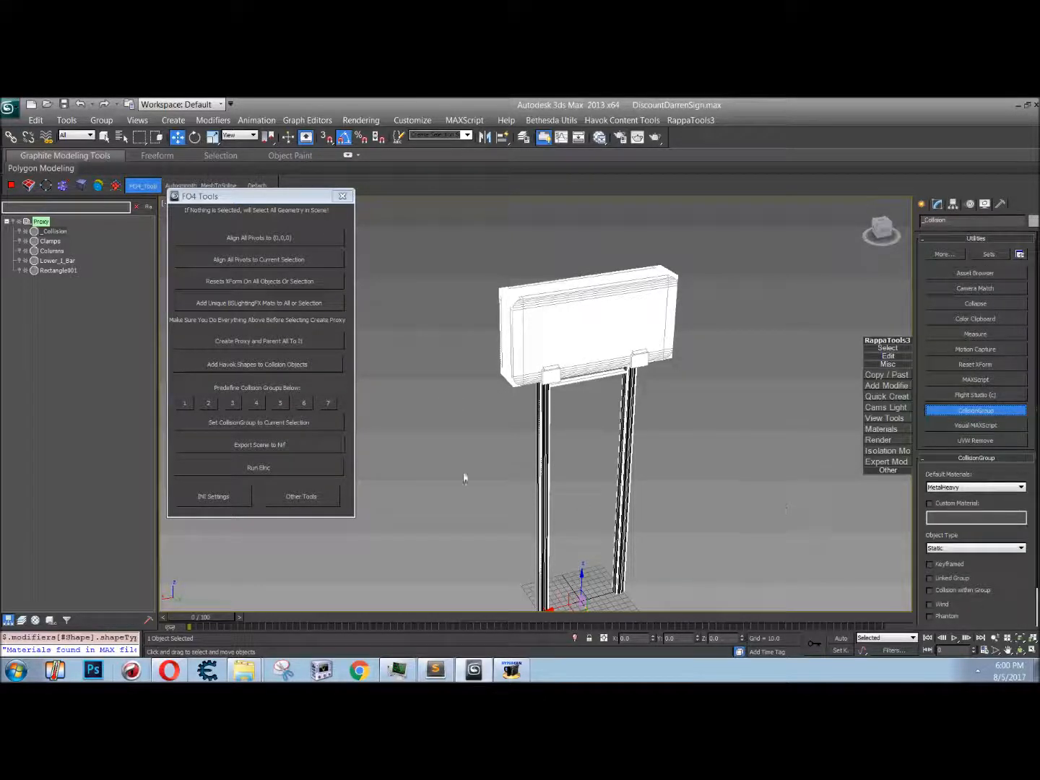
{"action": "left_click", "coordinate": [952, 408]}
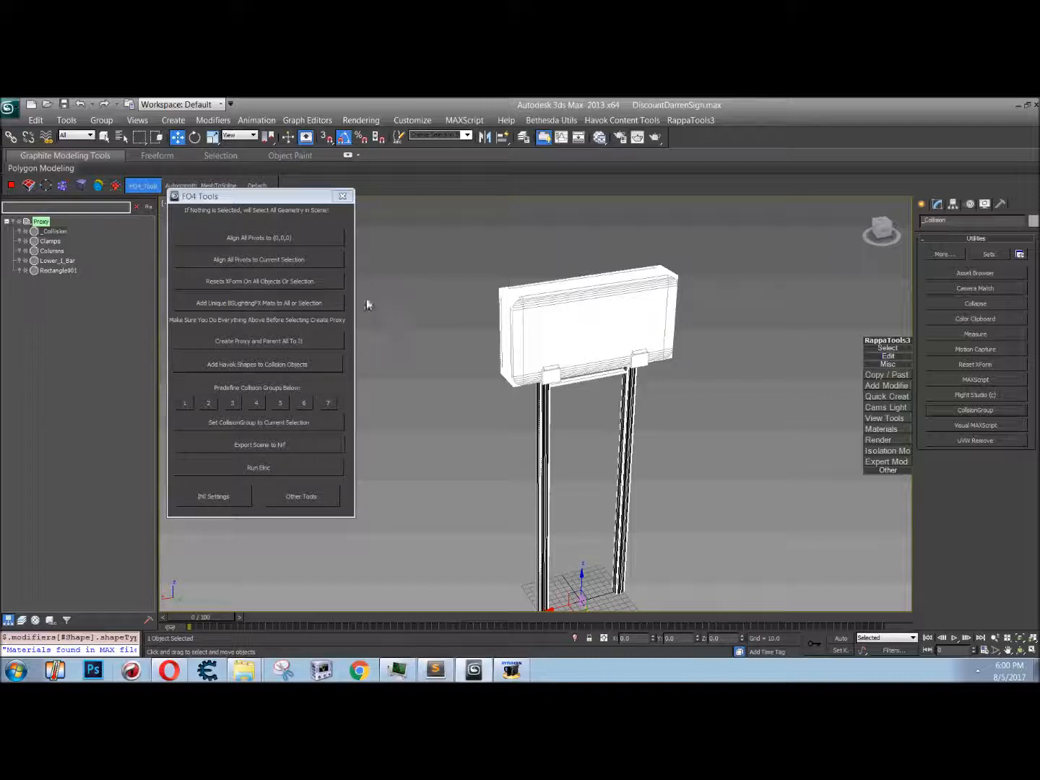
Step: Look at the other tools offered by FO4 Tools and reposition the FO4 Tools dialog
{"action": "left_click", "coordinate": [318, 498]}
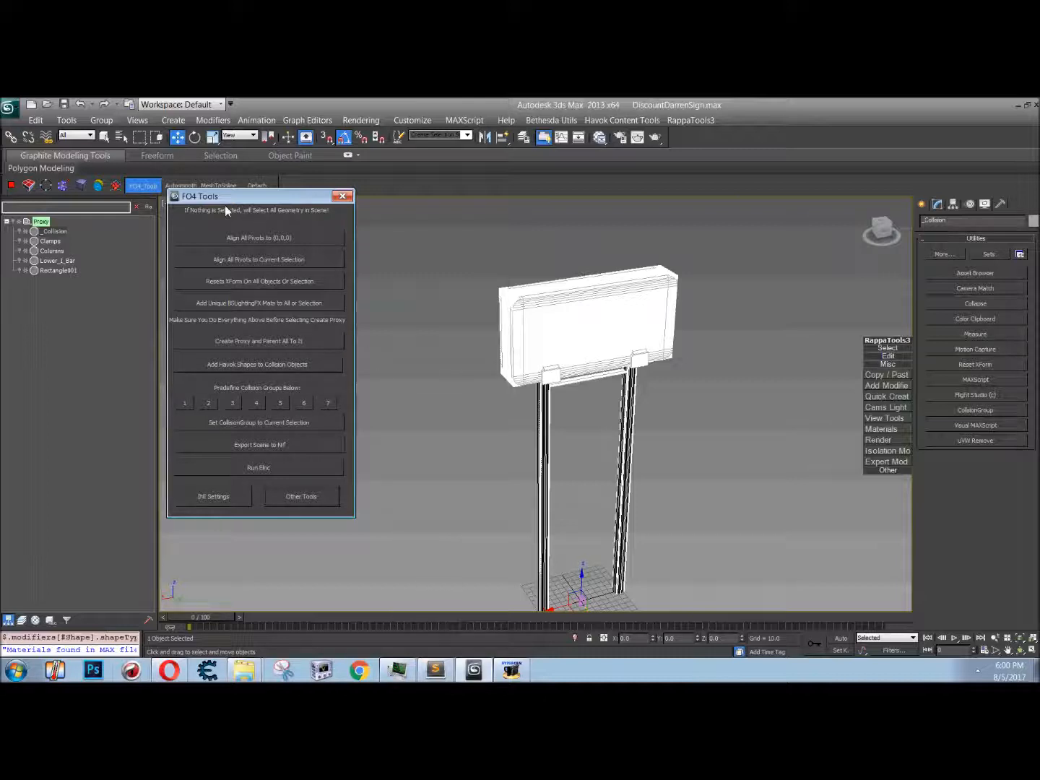
{"action": "left_click_drag", "start_coordinate": [228, 205], "coordinate": [221, 225]}
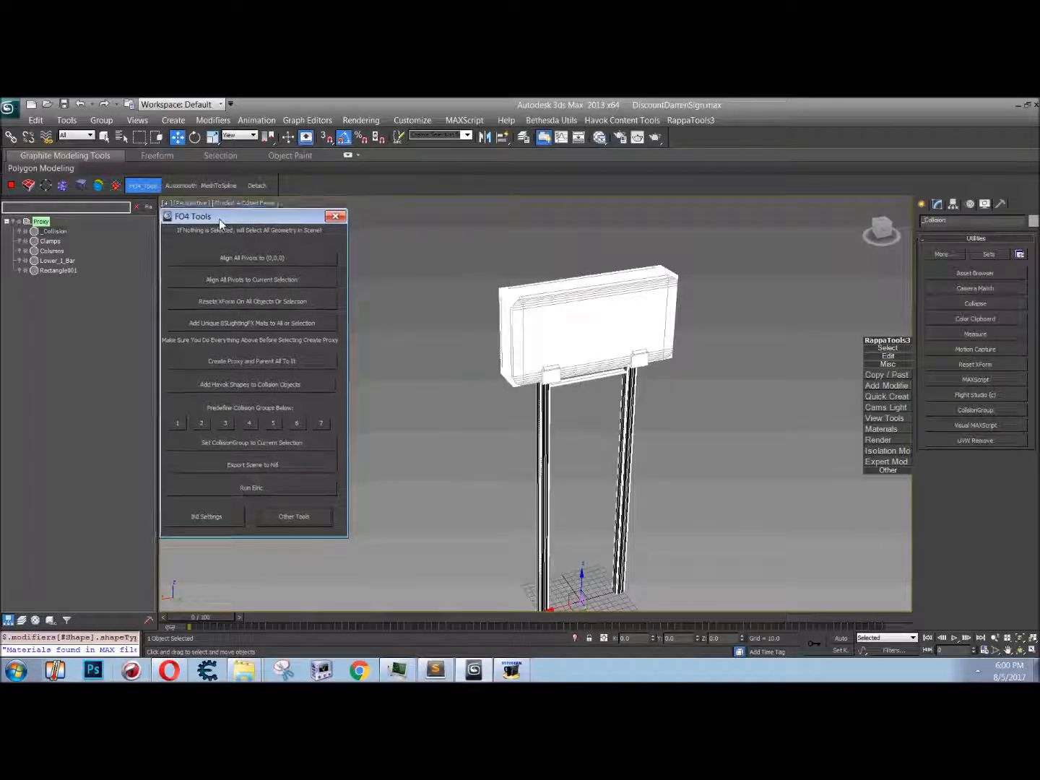